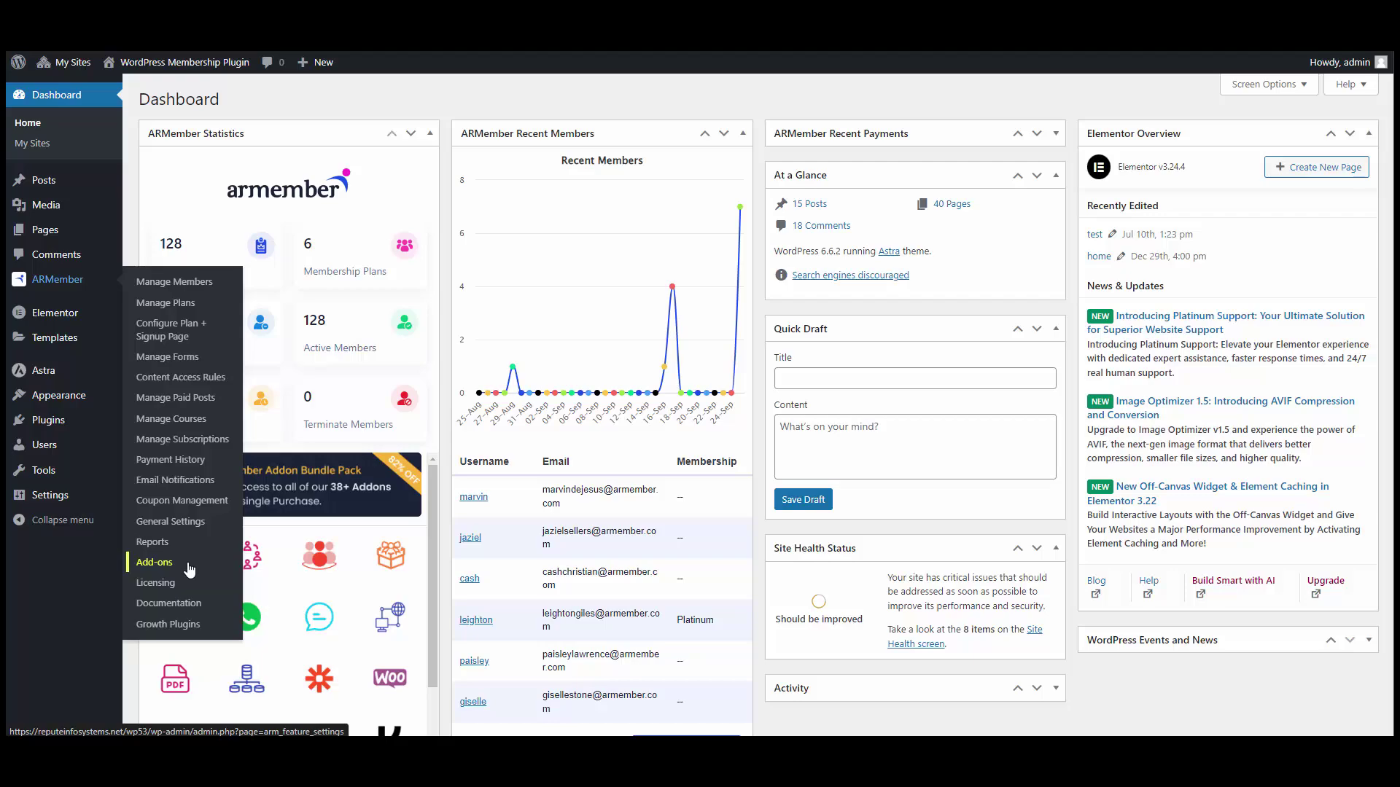
# Activate the MailerLite add-on in ARMember Add-ons and open its opt-in configuration
pyautogui.click(189, 568)
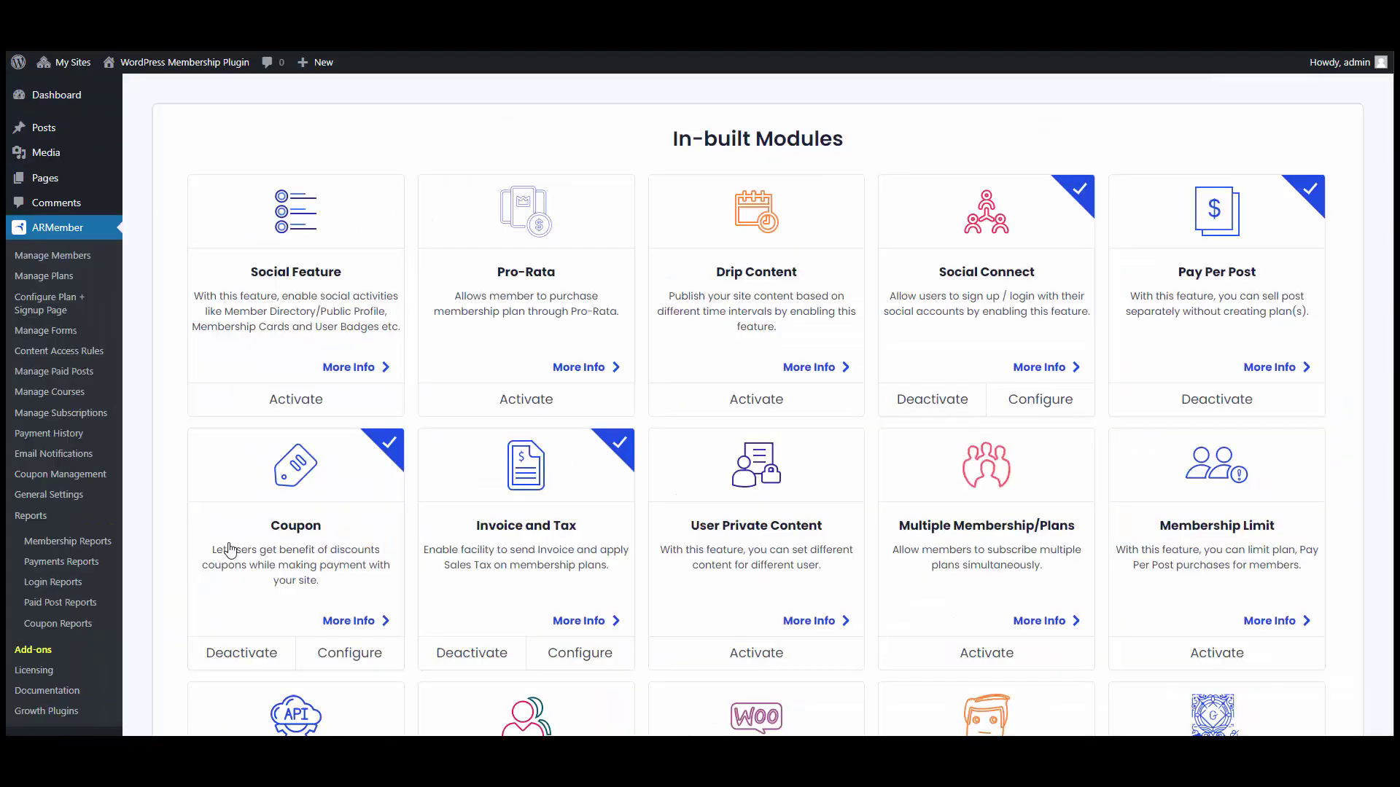
pyautogui.scroll(-15, 225, 550)
pyautogui.scroll(-15, 907, 357)
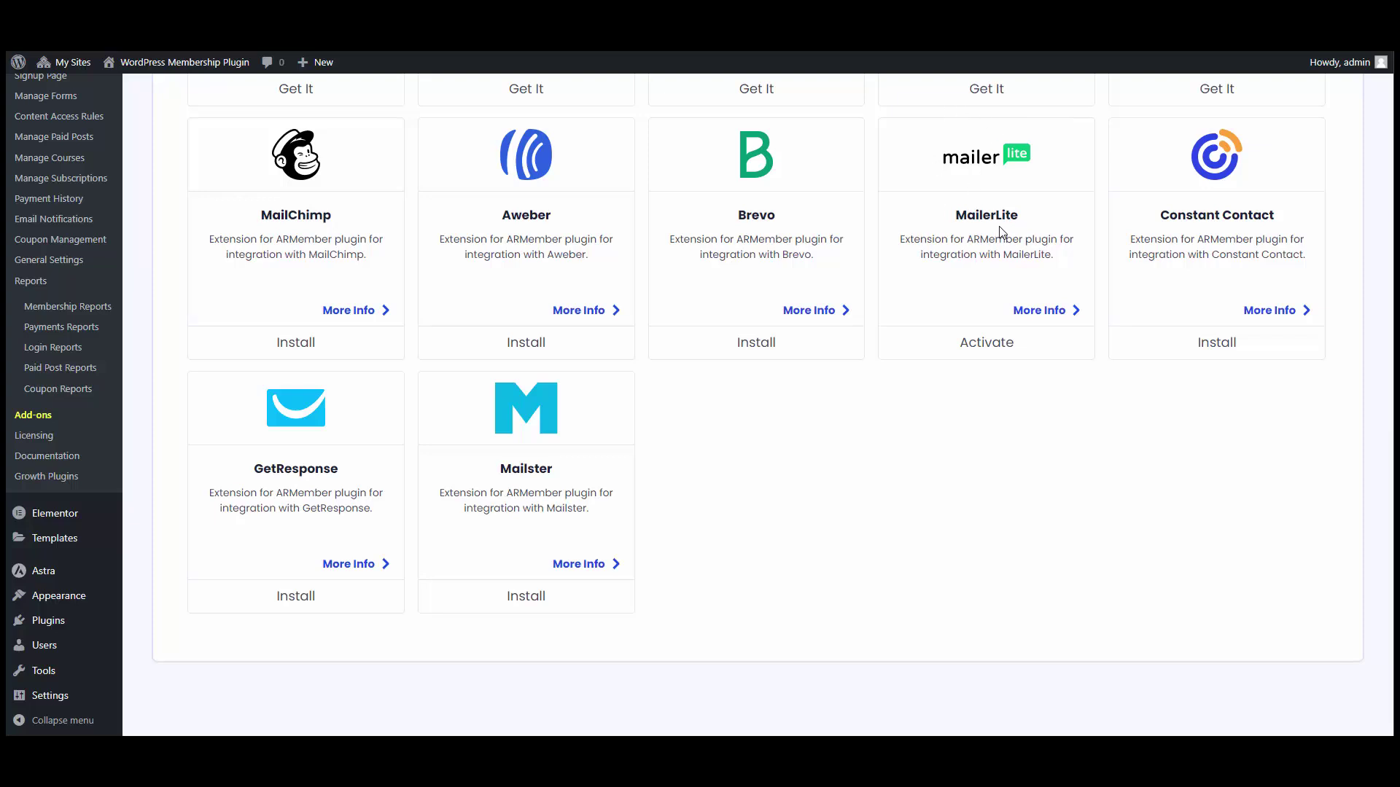
pyautogui.click(989, 351)
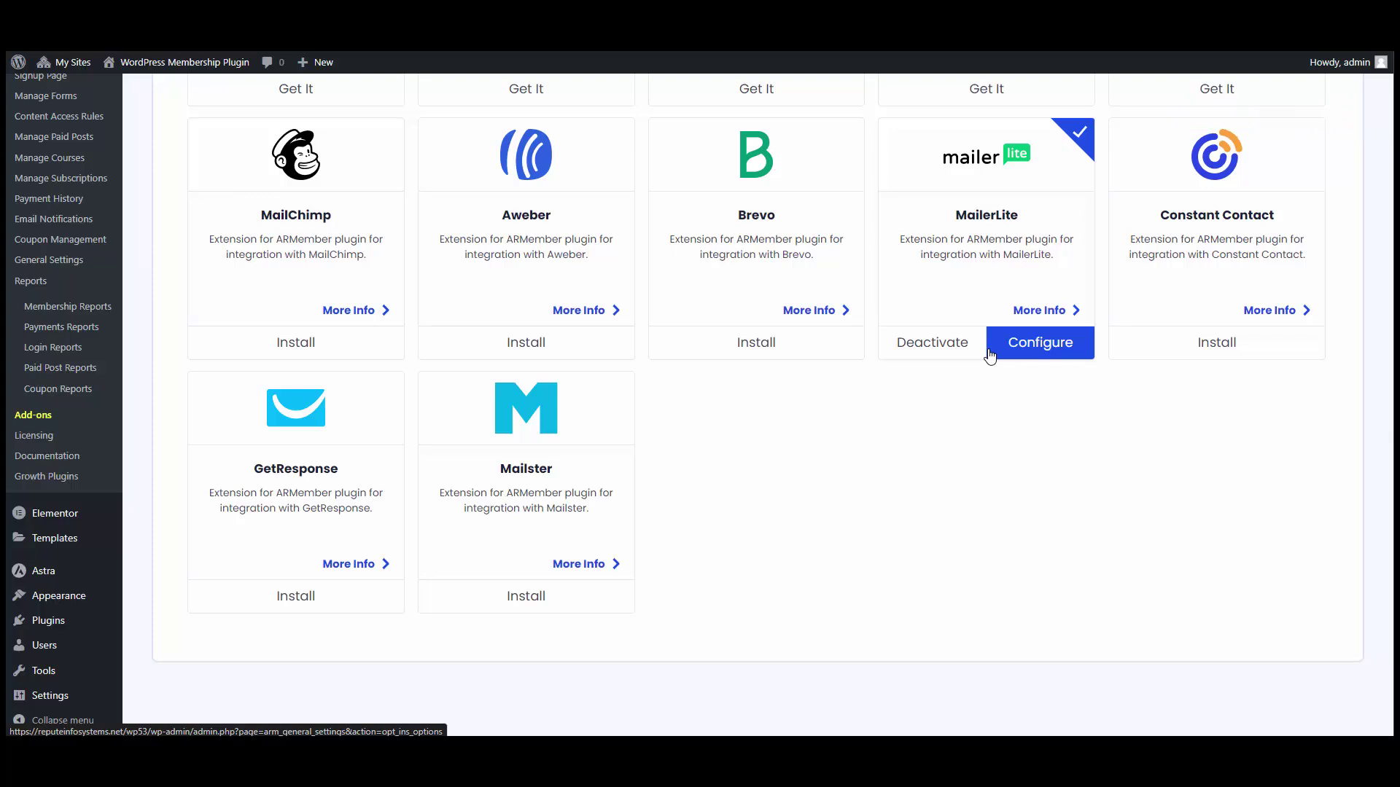
pyautogui.click(1040, 344)
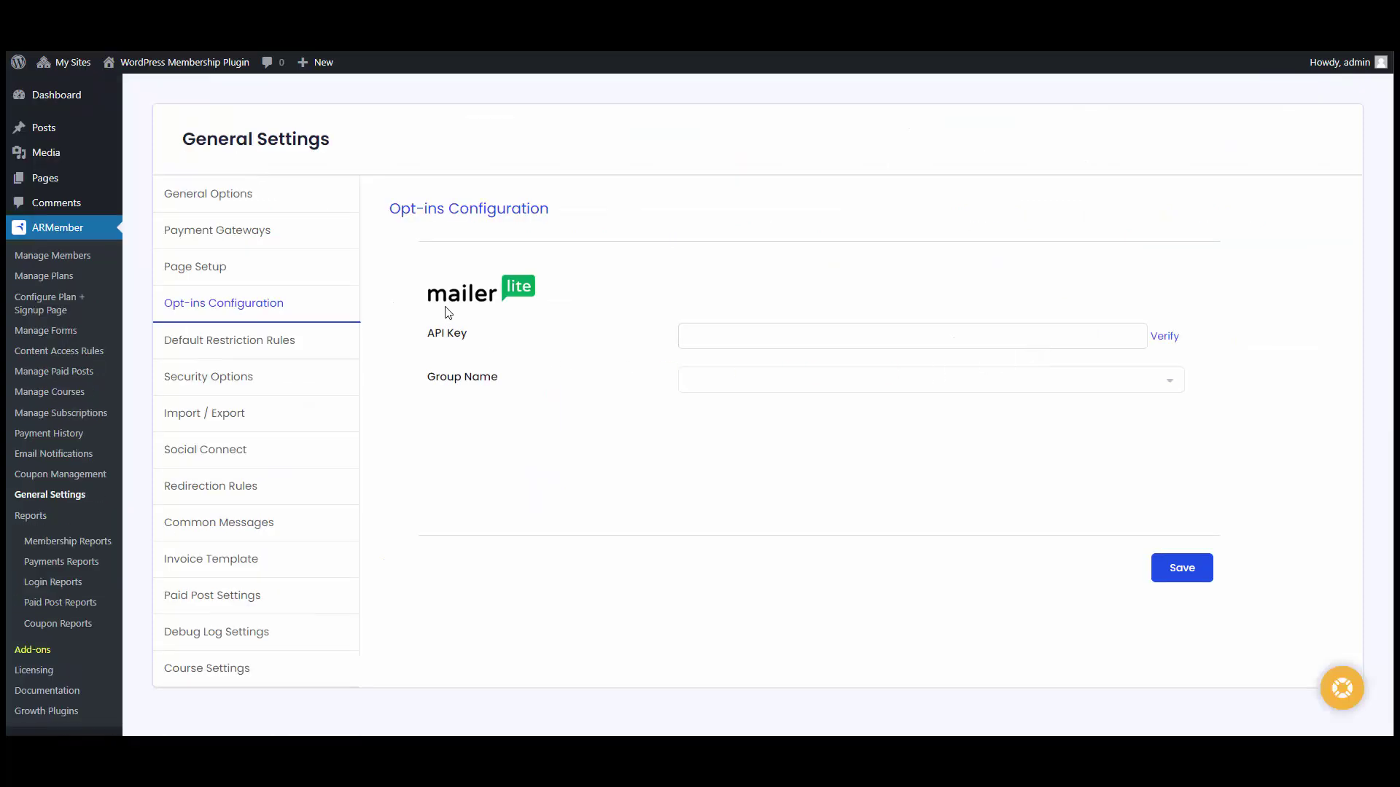
# Generate a MailerLite API token named 'ARMember', accepting the terms, and copy it
pyautogui.click(864, 334)
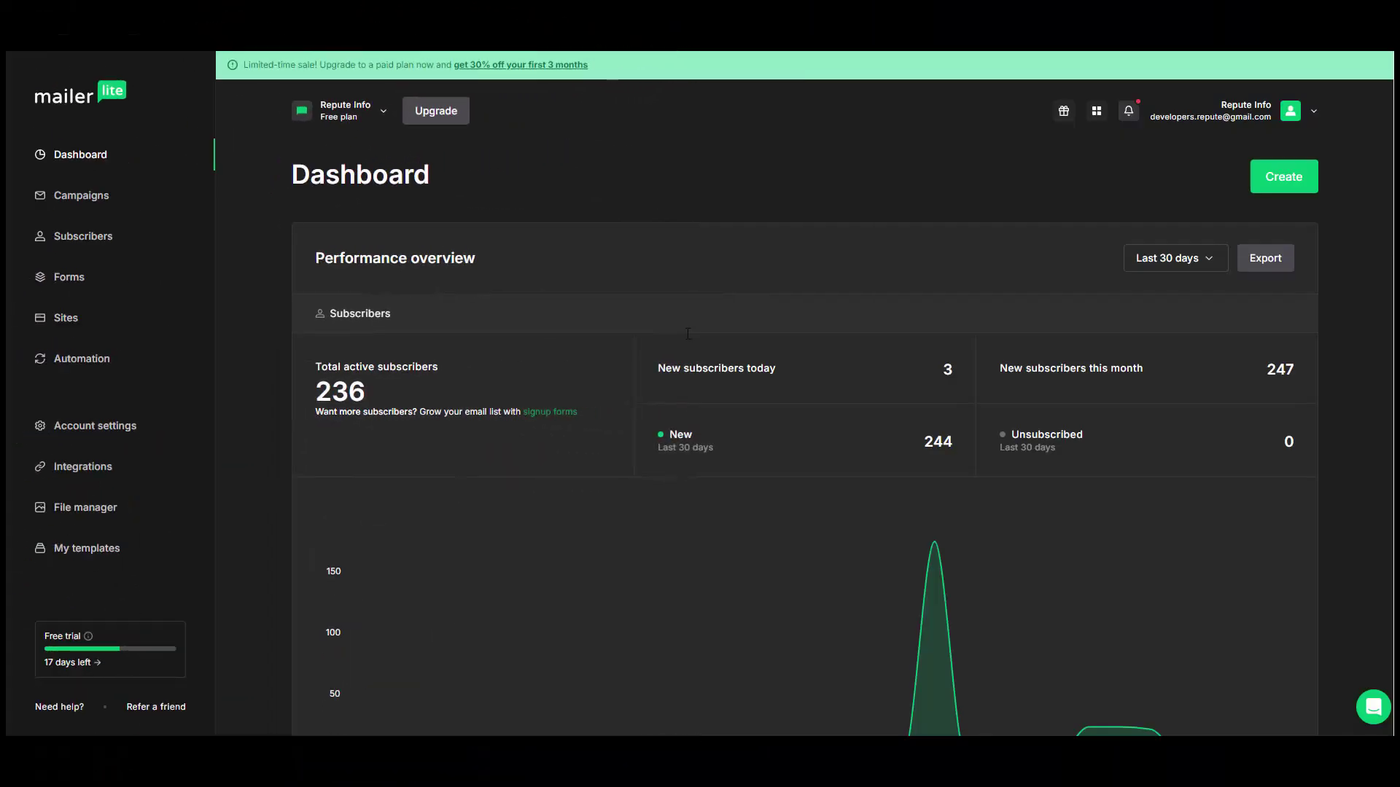
pyautogui.click(111, 477)
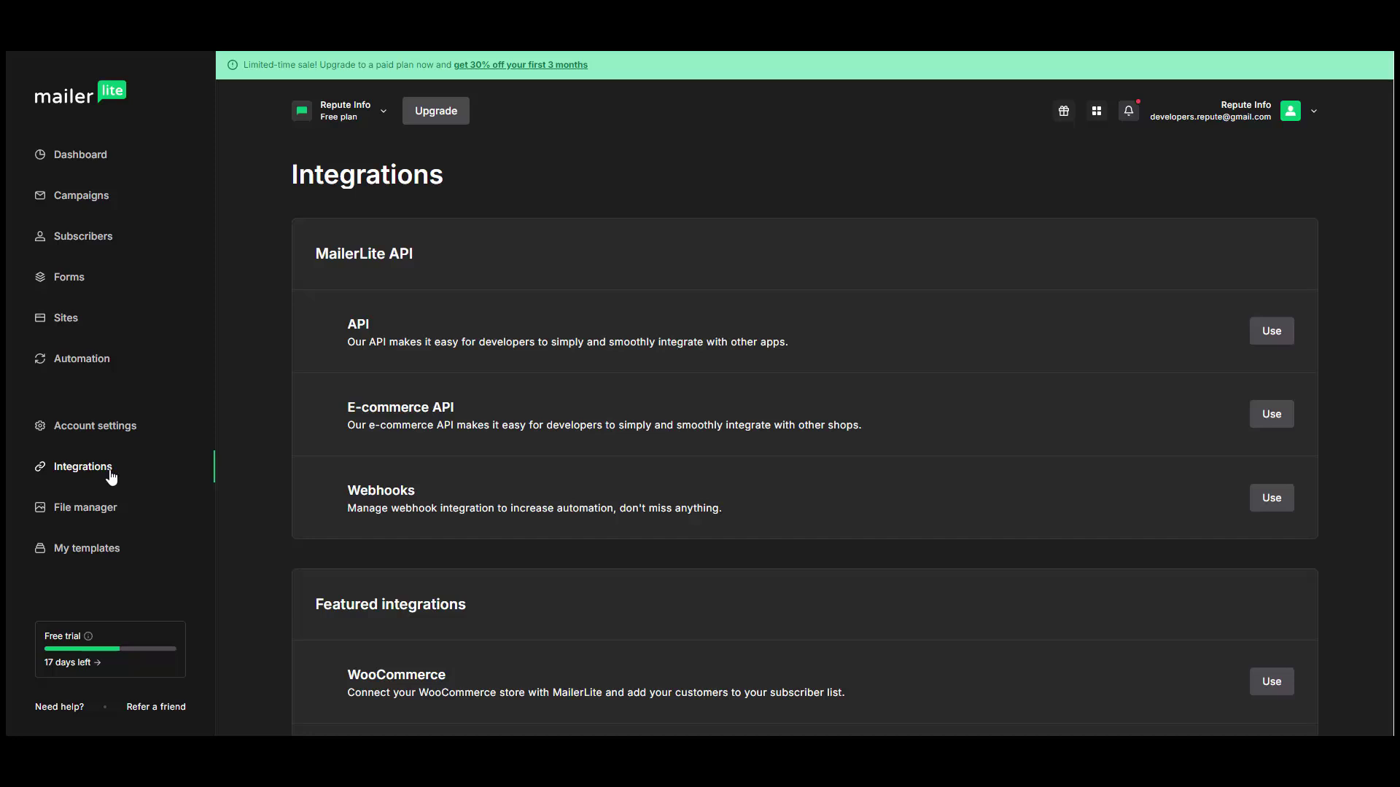
pyautogui.click(1270, 333)
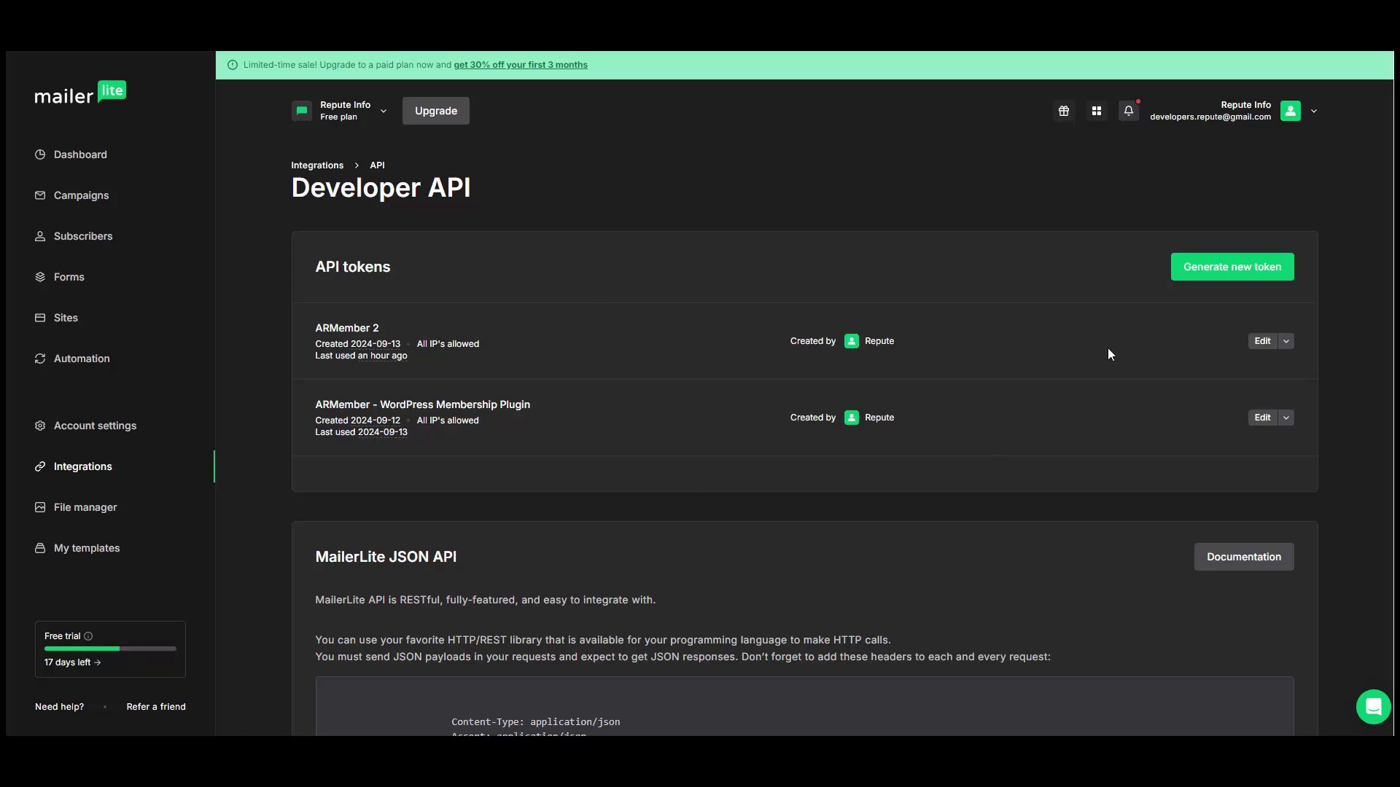
pyautogui.click(1247, 269)
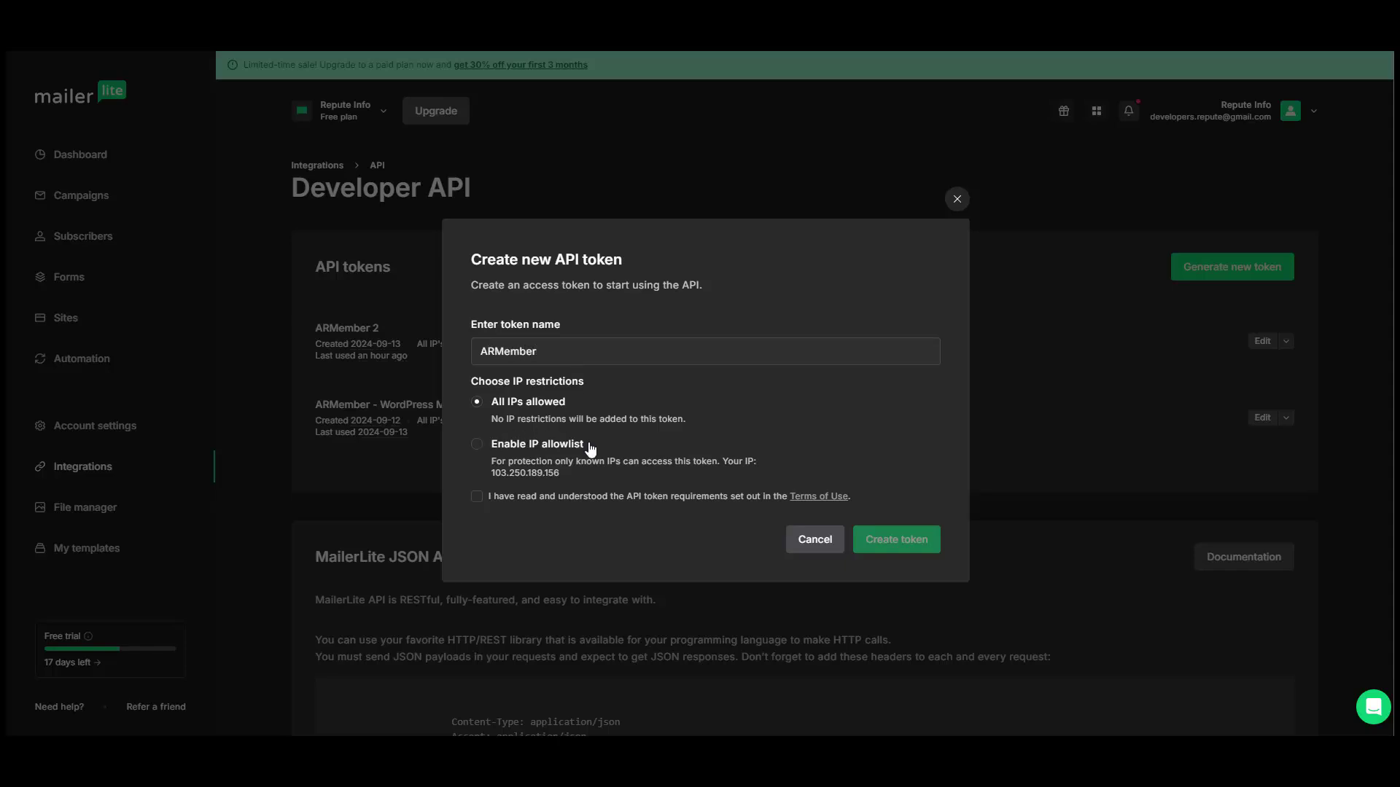
pyautogui.click(476, 496)
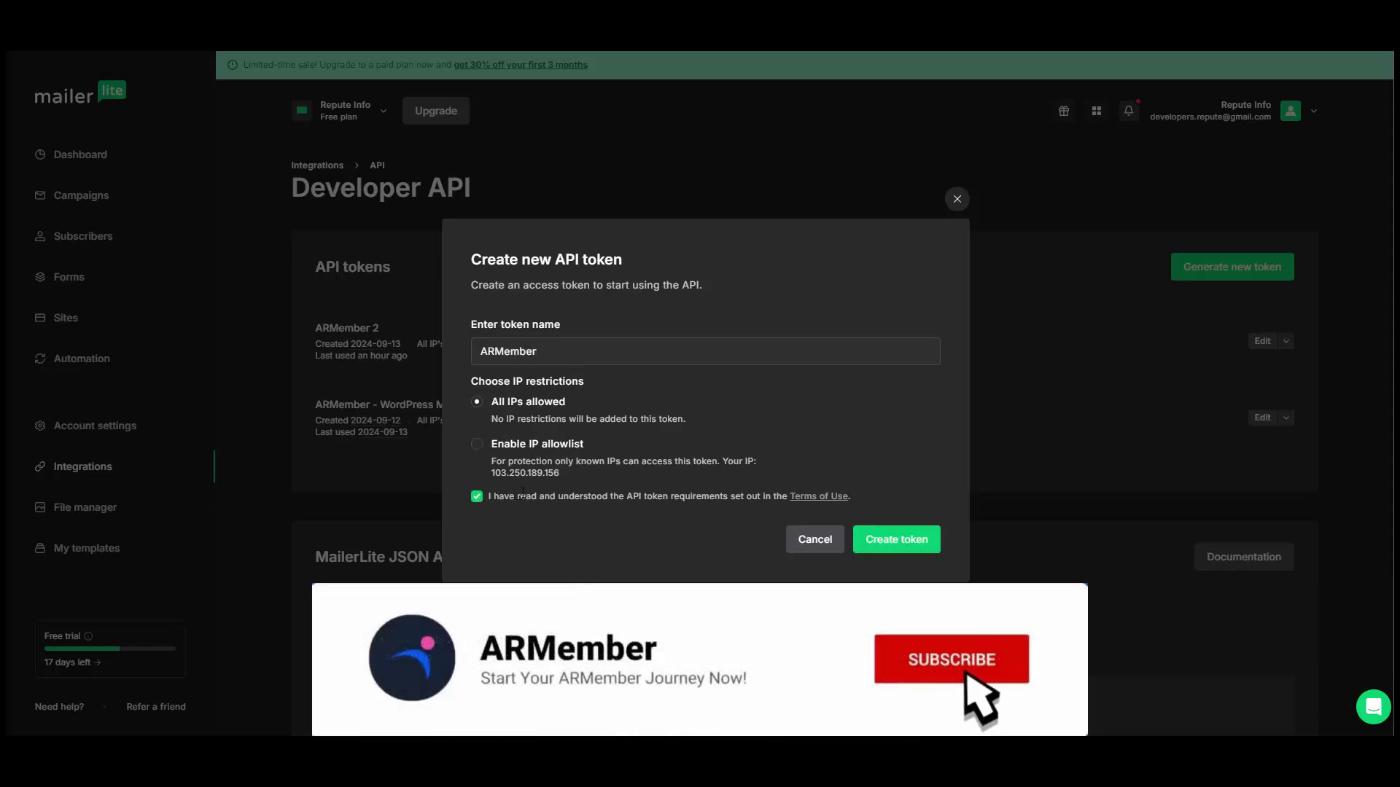
pyautogui.click(891, 544)
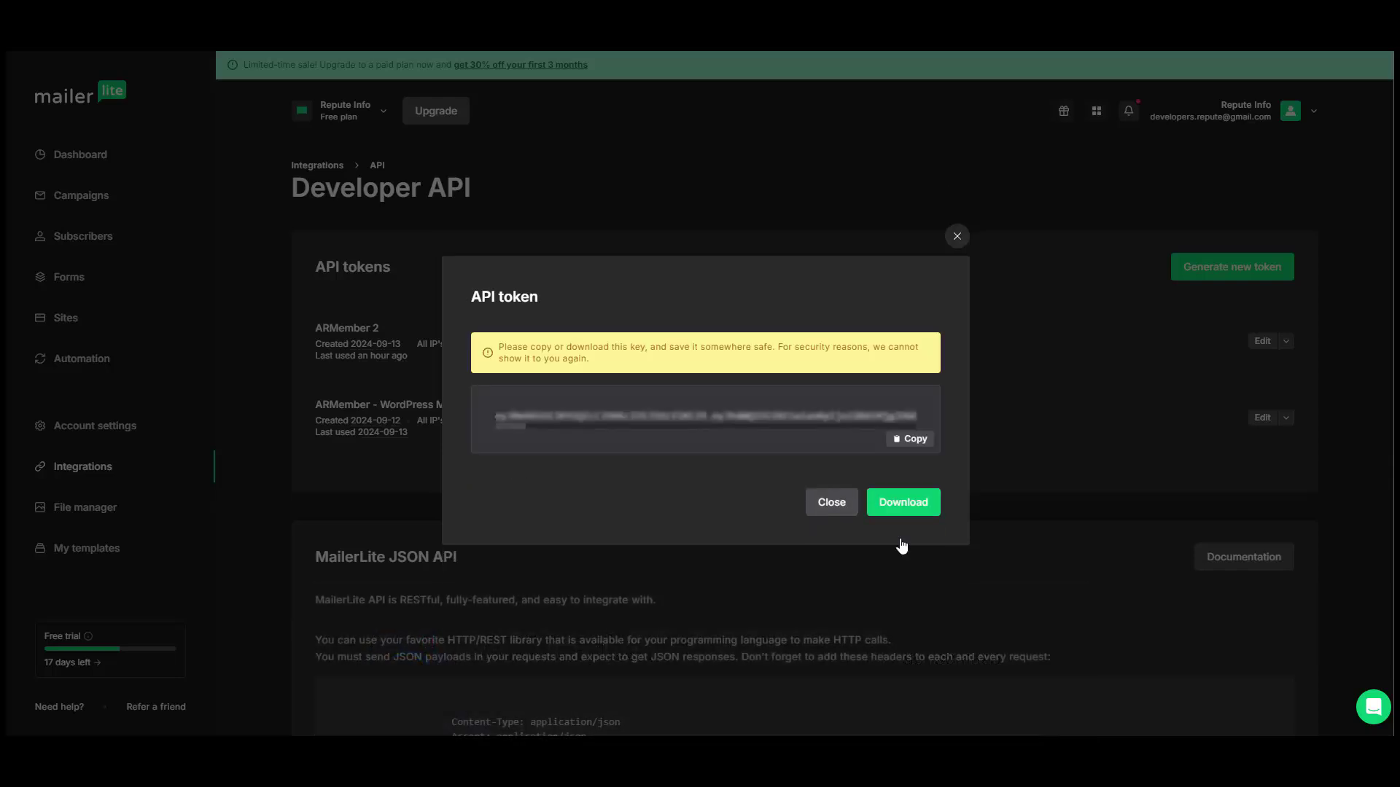
pyautogui.click(908, 441)
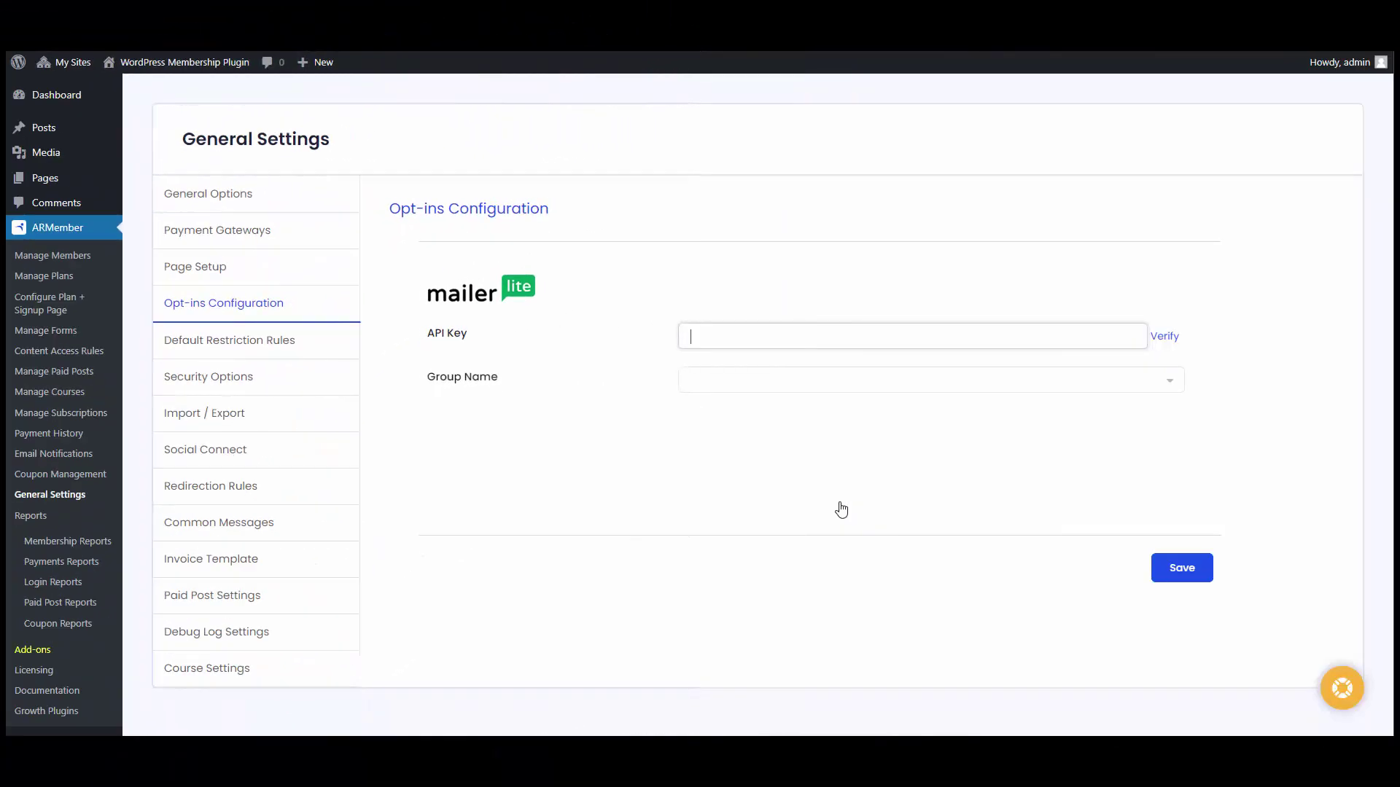
# Paste and verify the API key, keep ARMember Group 1, and save the MailerLite opt-in settings
pyautogui.hotkey('ctrl', 'v')
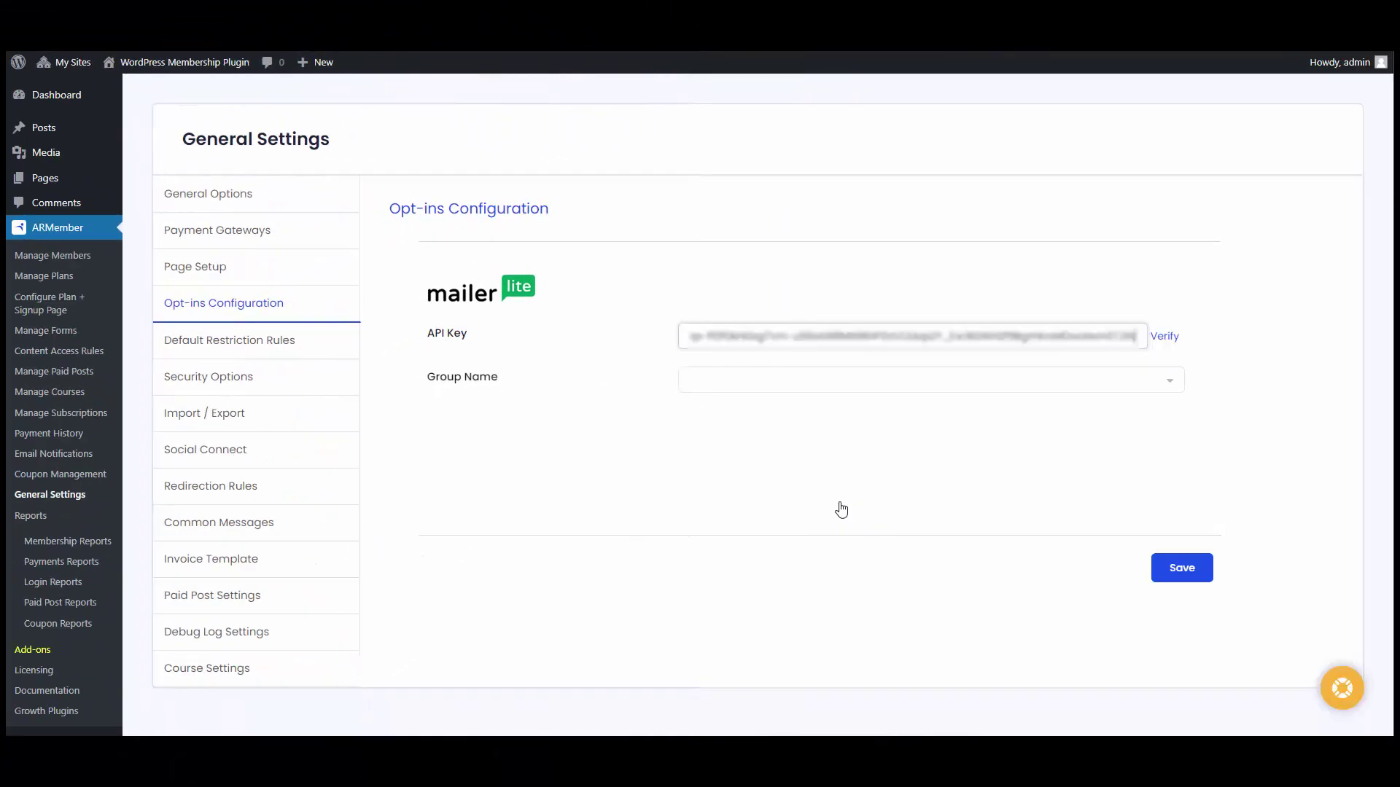
pyautogui.click(1163, 338)
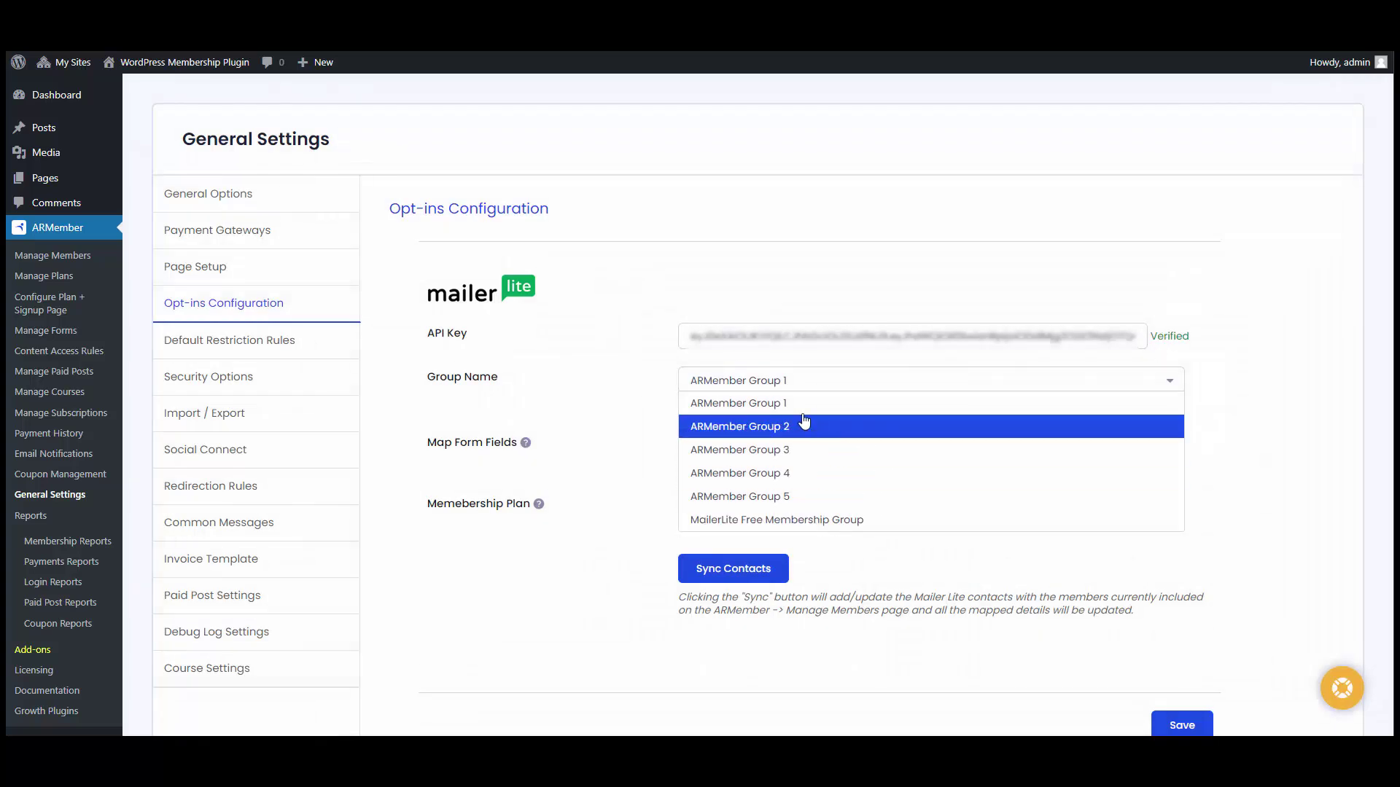
pyautogui.click(780, 403)
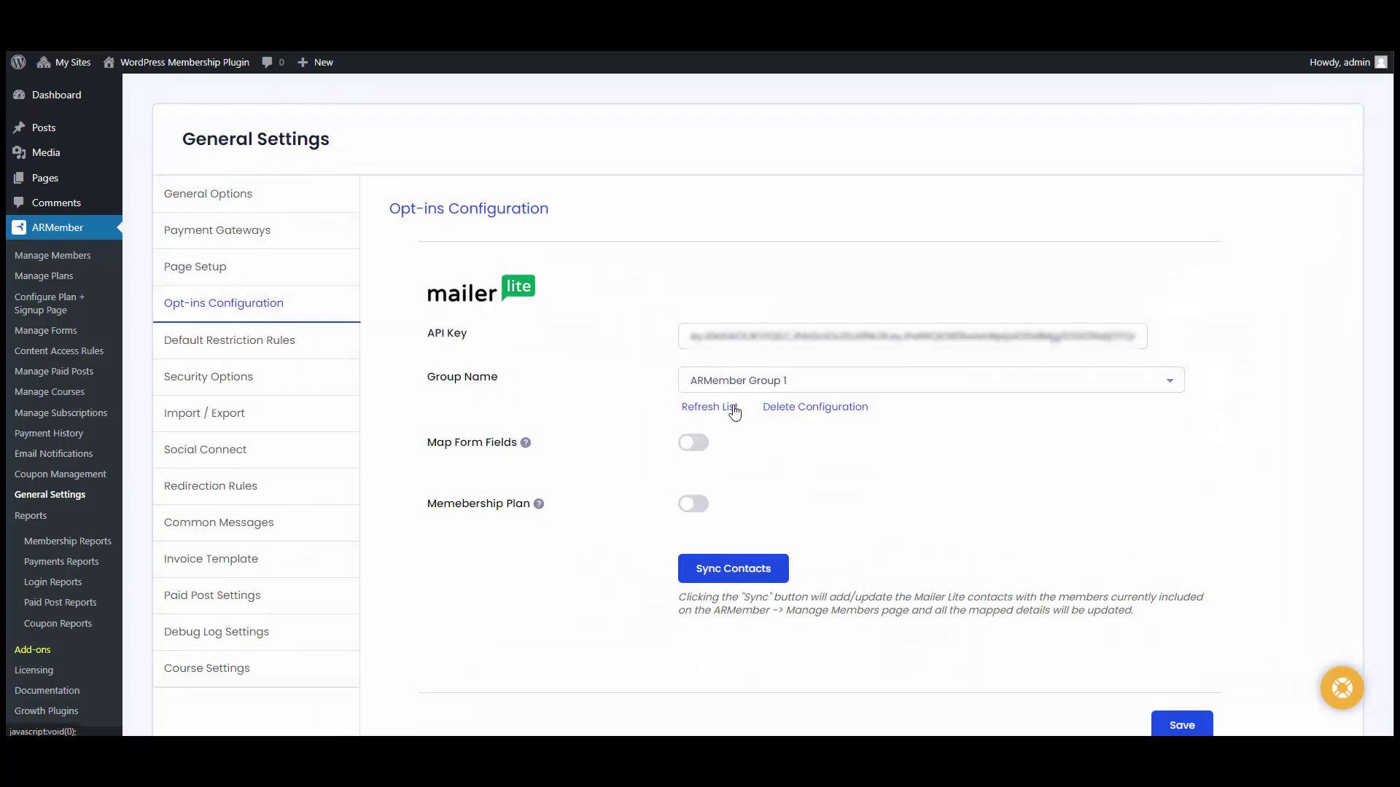
pyautogui.scroll(-2, 977, 569)
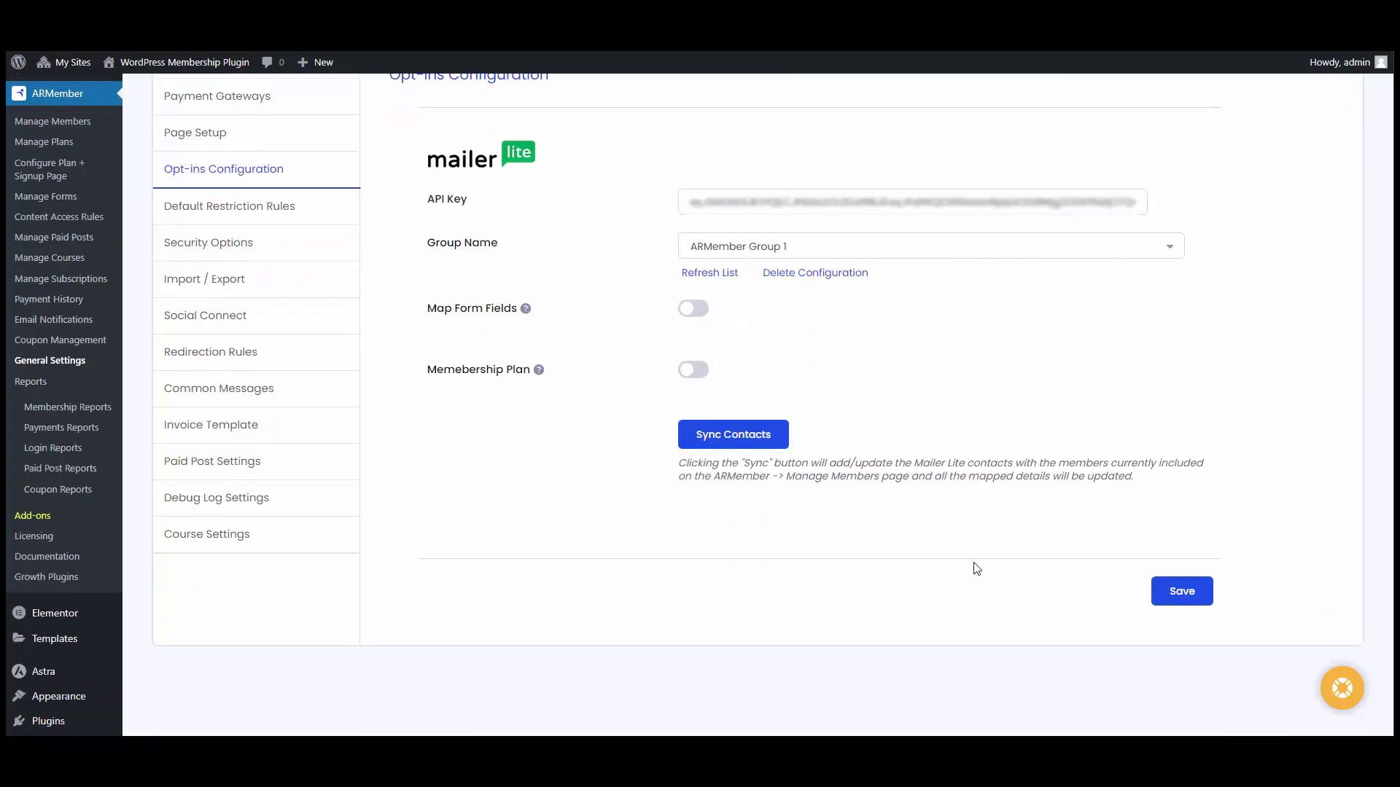
pyautogui.click(1179, 580)
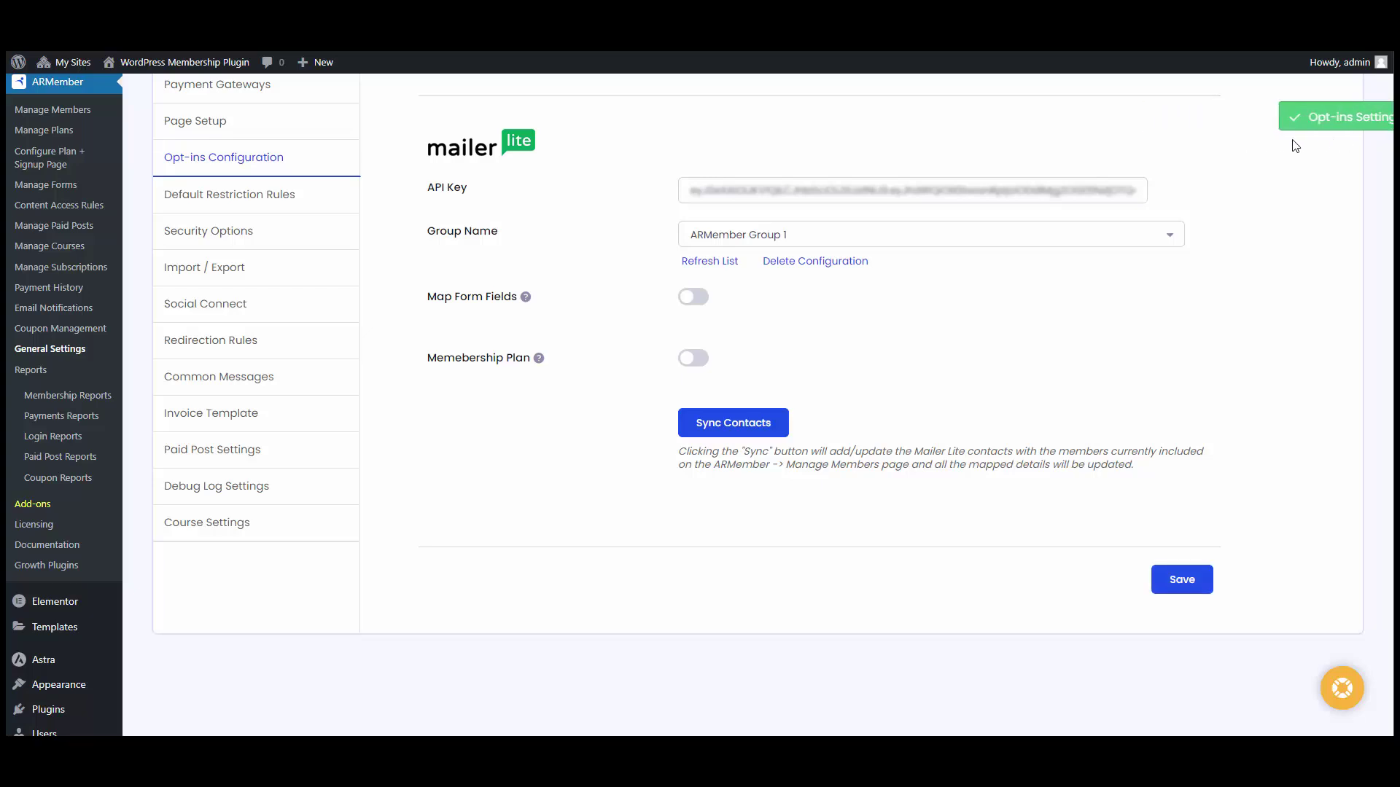
pyautogui.click(82, 187)
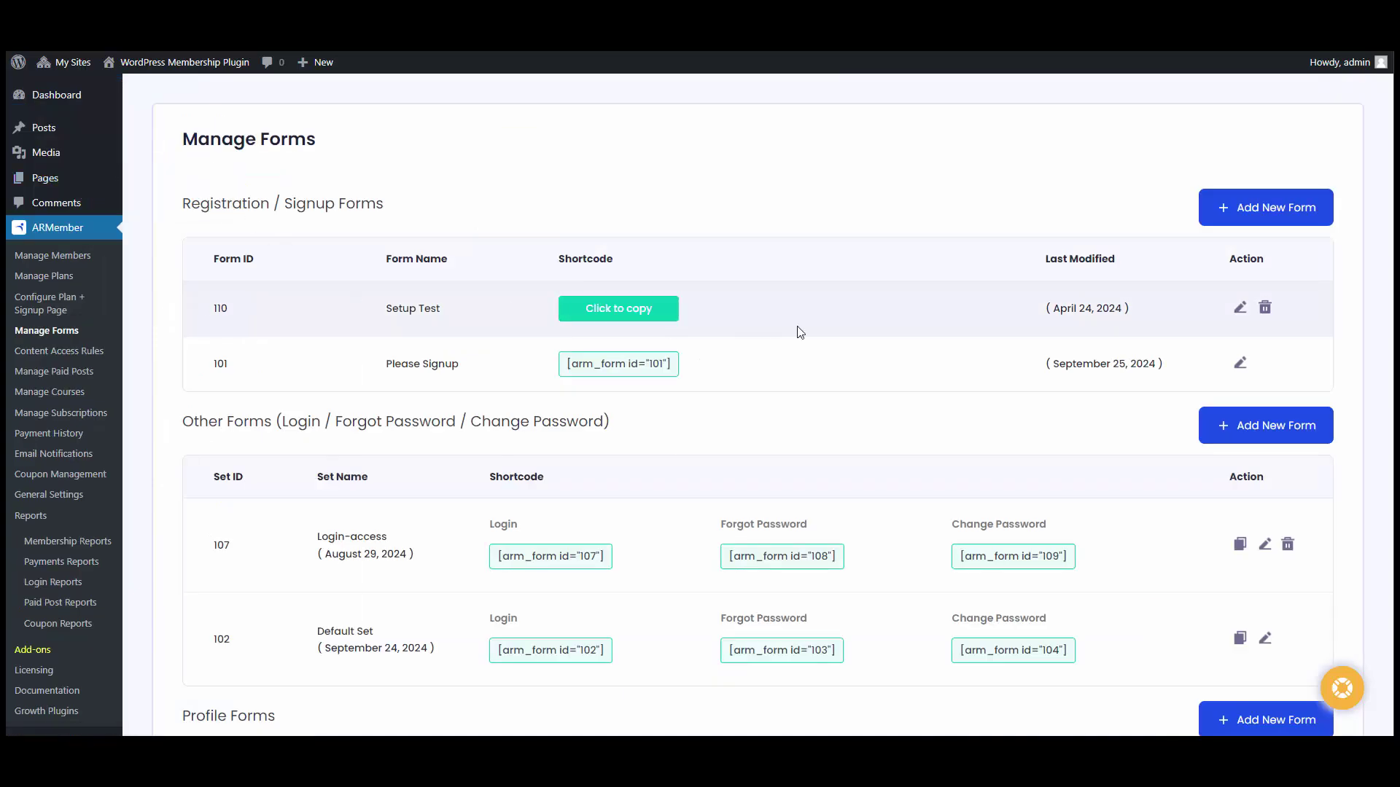
# On the Please Signup form (101), tick the MailerLite opt-in and choose an ARMember group as its list
pyautogui.scroll(-1, 800, 332)
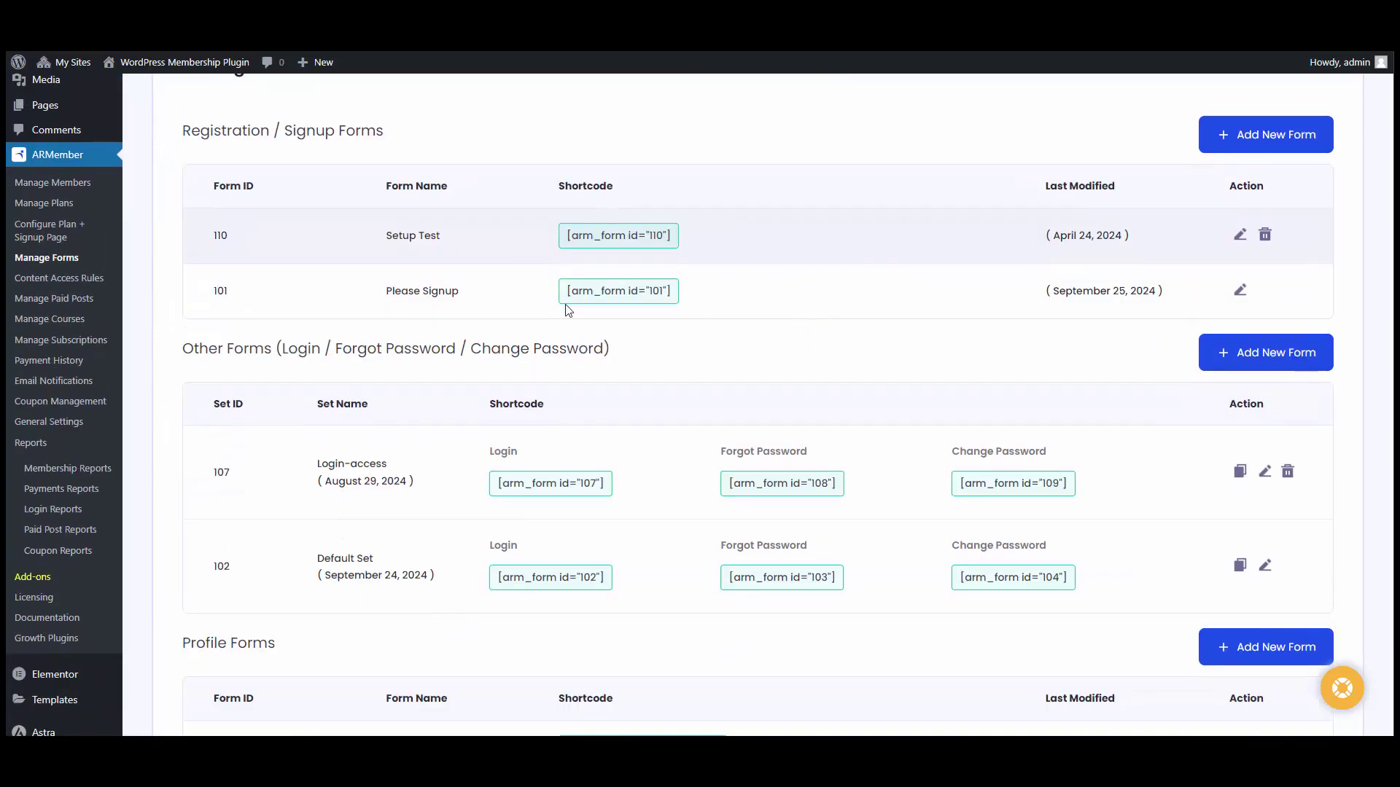
pyautogui.click(1242, 293)
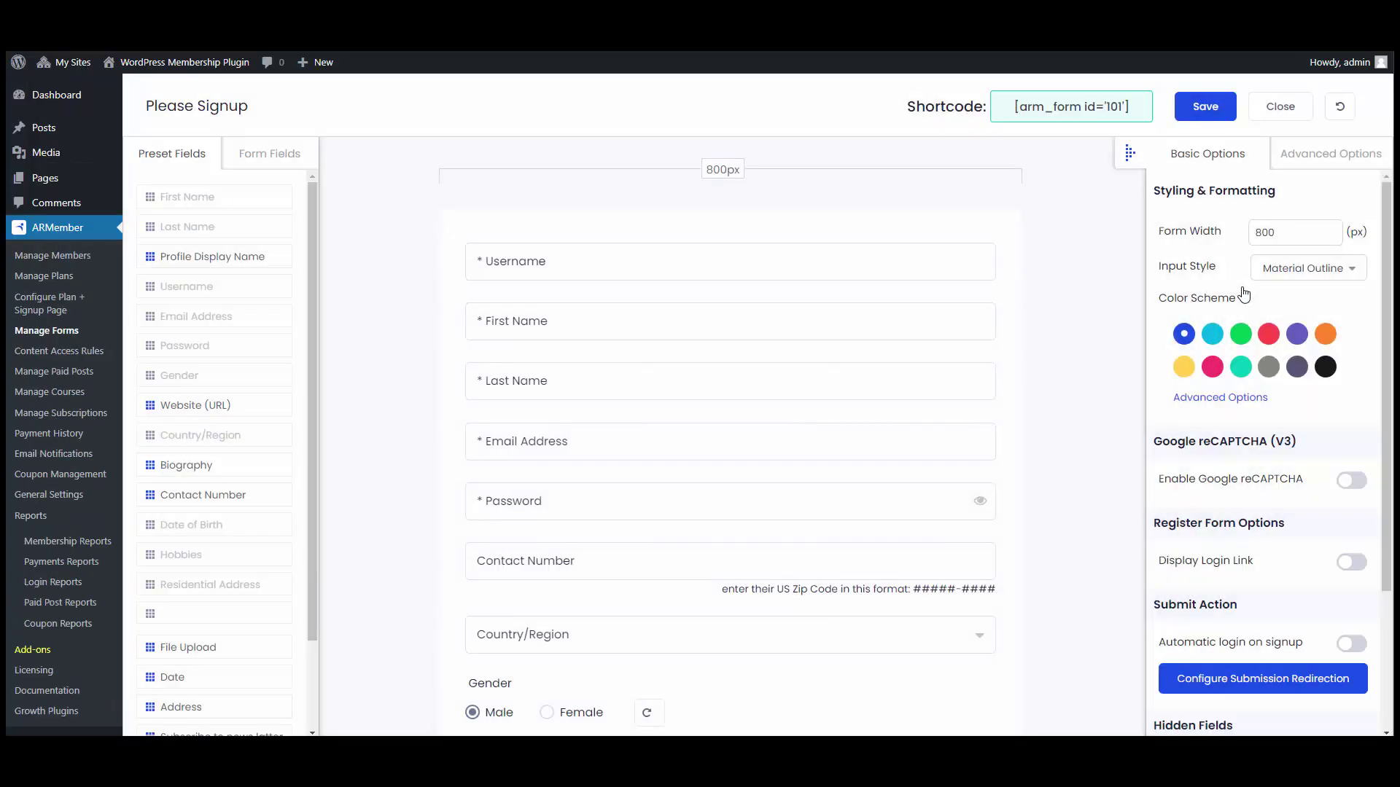
pyautogui.scroll(-5, 1240, 321)
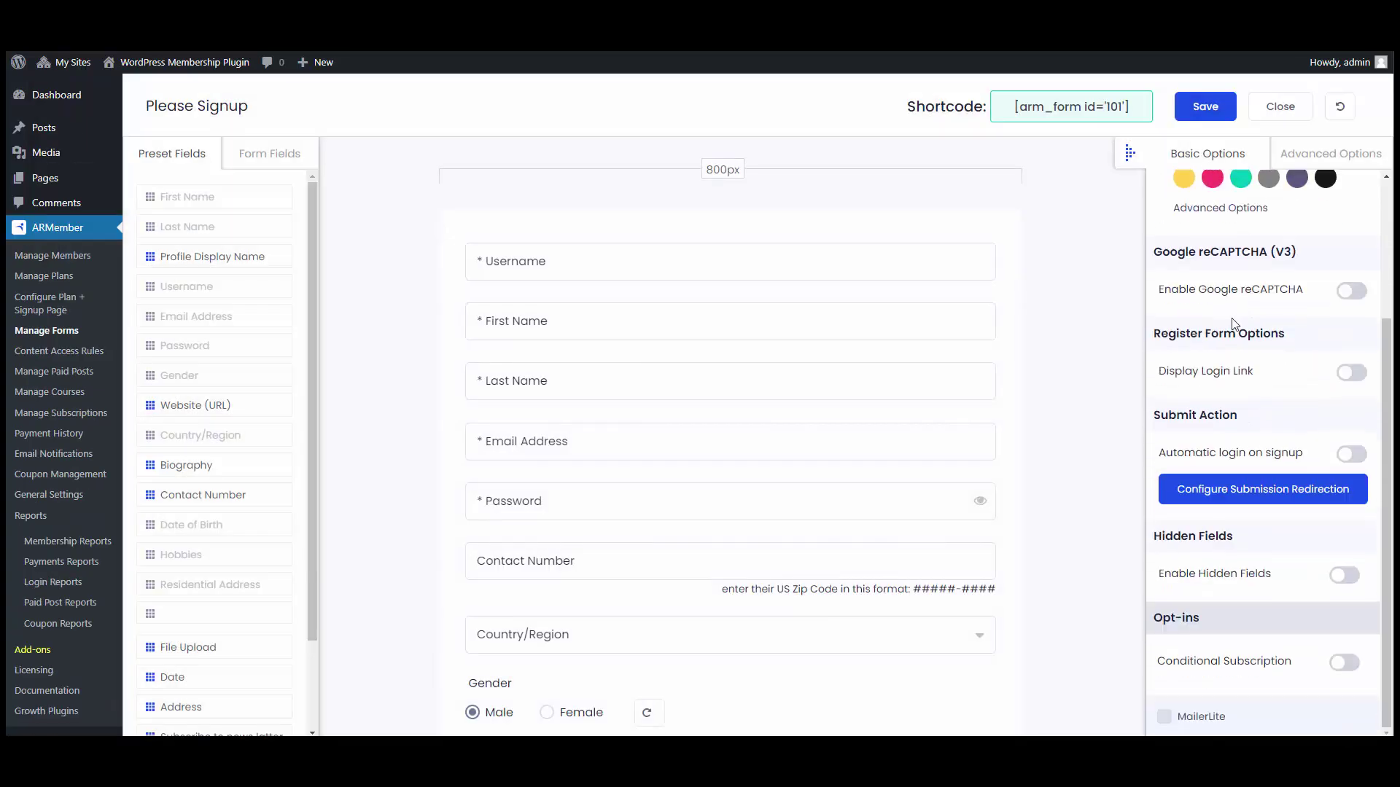
pyautogui.click(1164, 717)
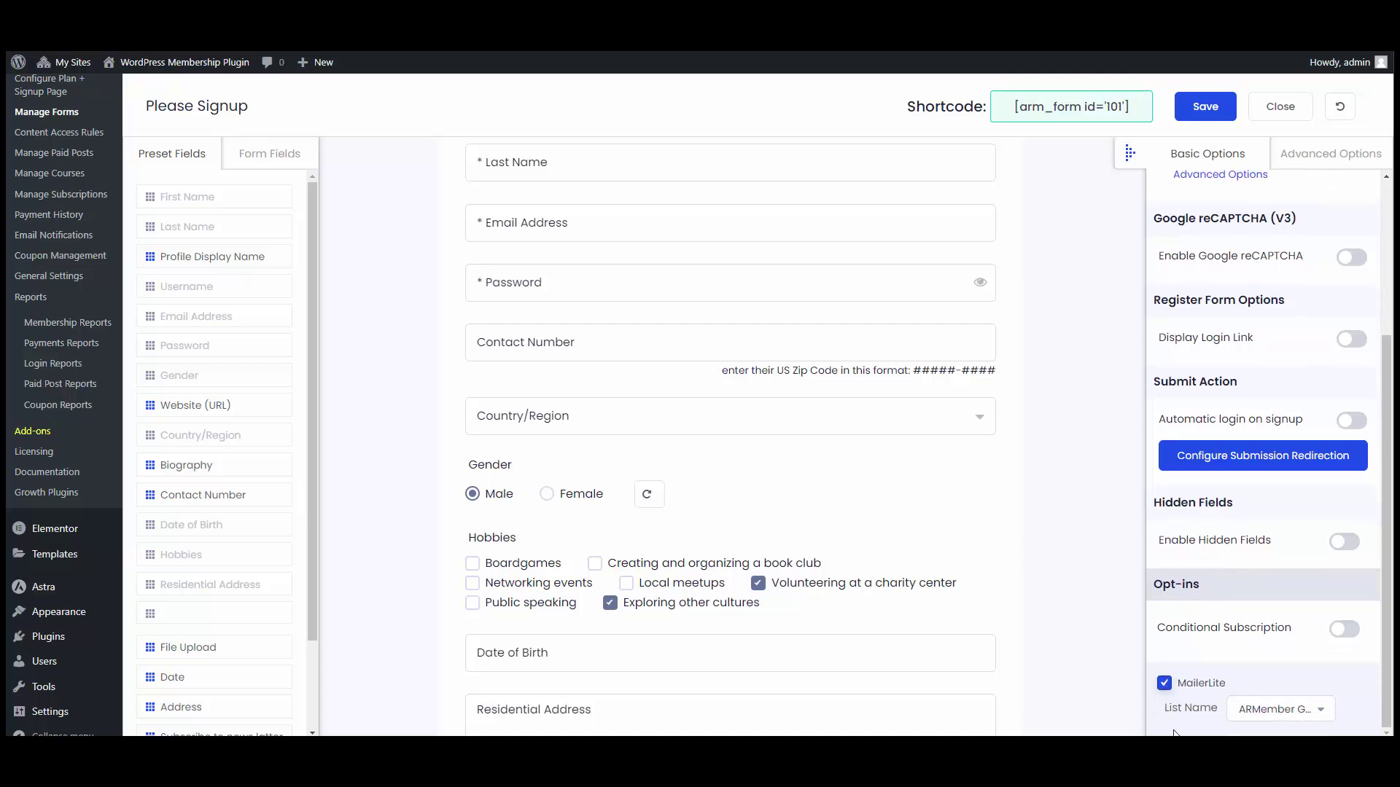
pyautogui.click(1279, 710)
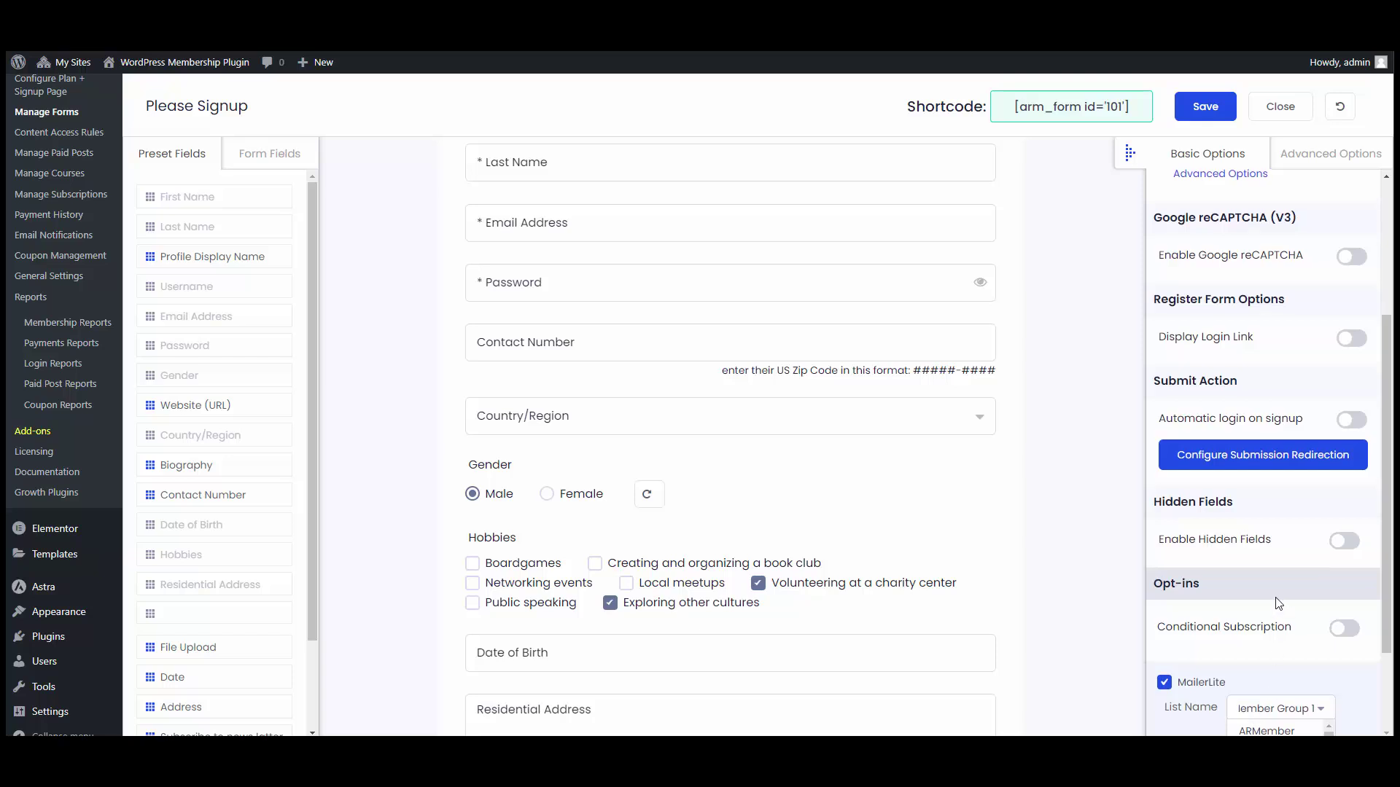
pyautogui.scroll(-1, 1278, 605)
pyautogui.scroll(-2, 1274, 704)
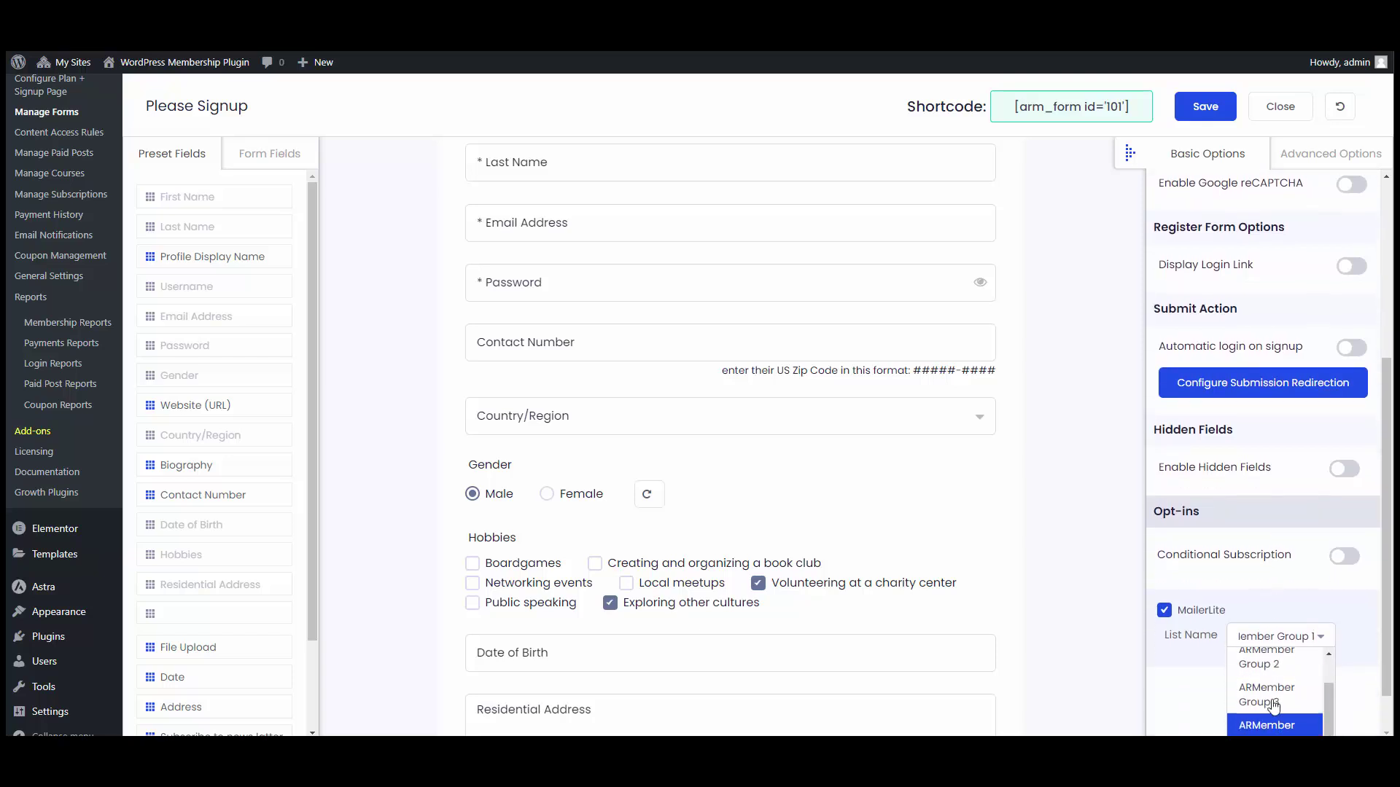
pyautogui.click(1261, 672)
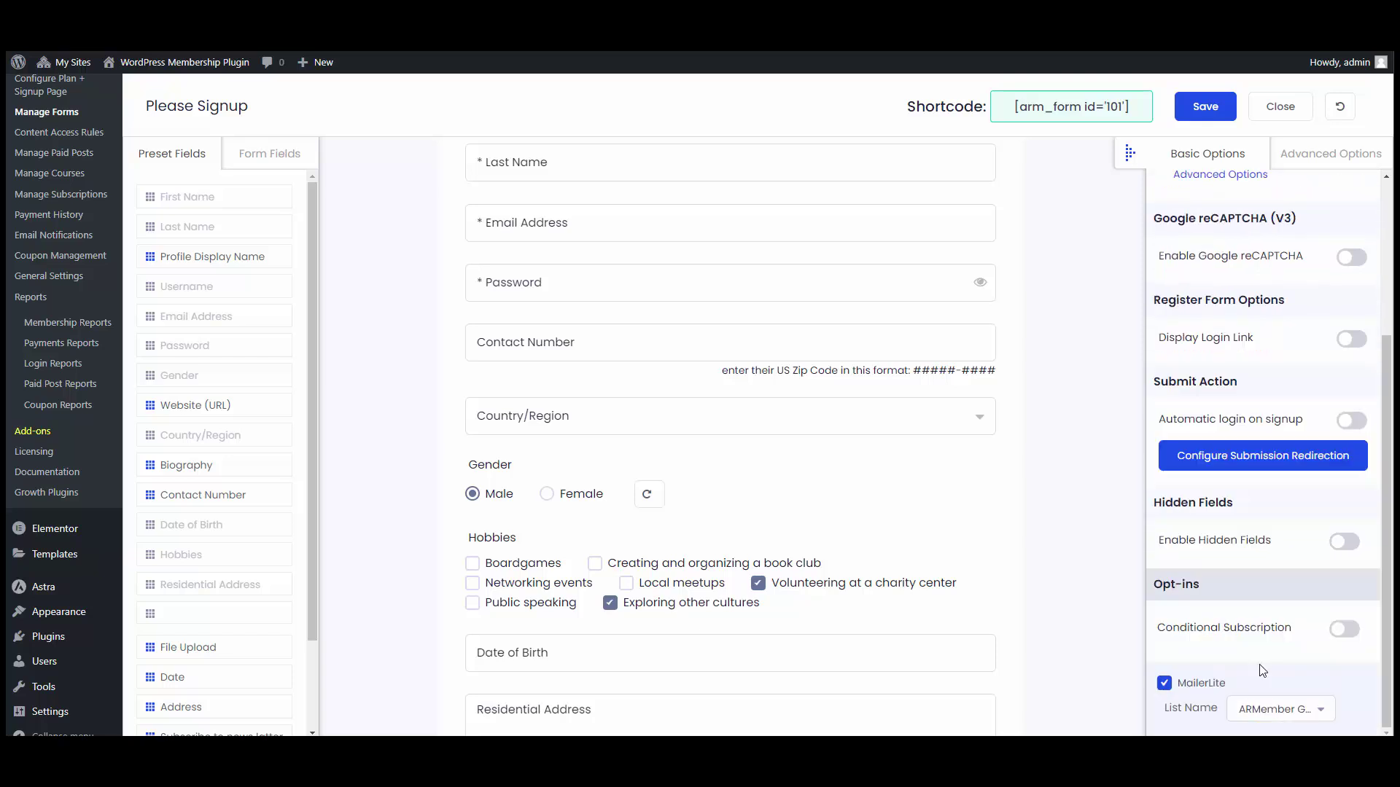
pyautogui.scroll(3, 1258, 665)
# Save the form's opt-in changes, then enter the new member's username, first name and last name
pyautogui.click(1214, 114)
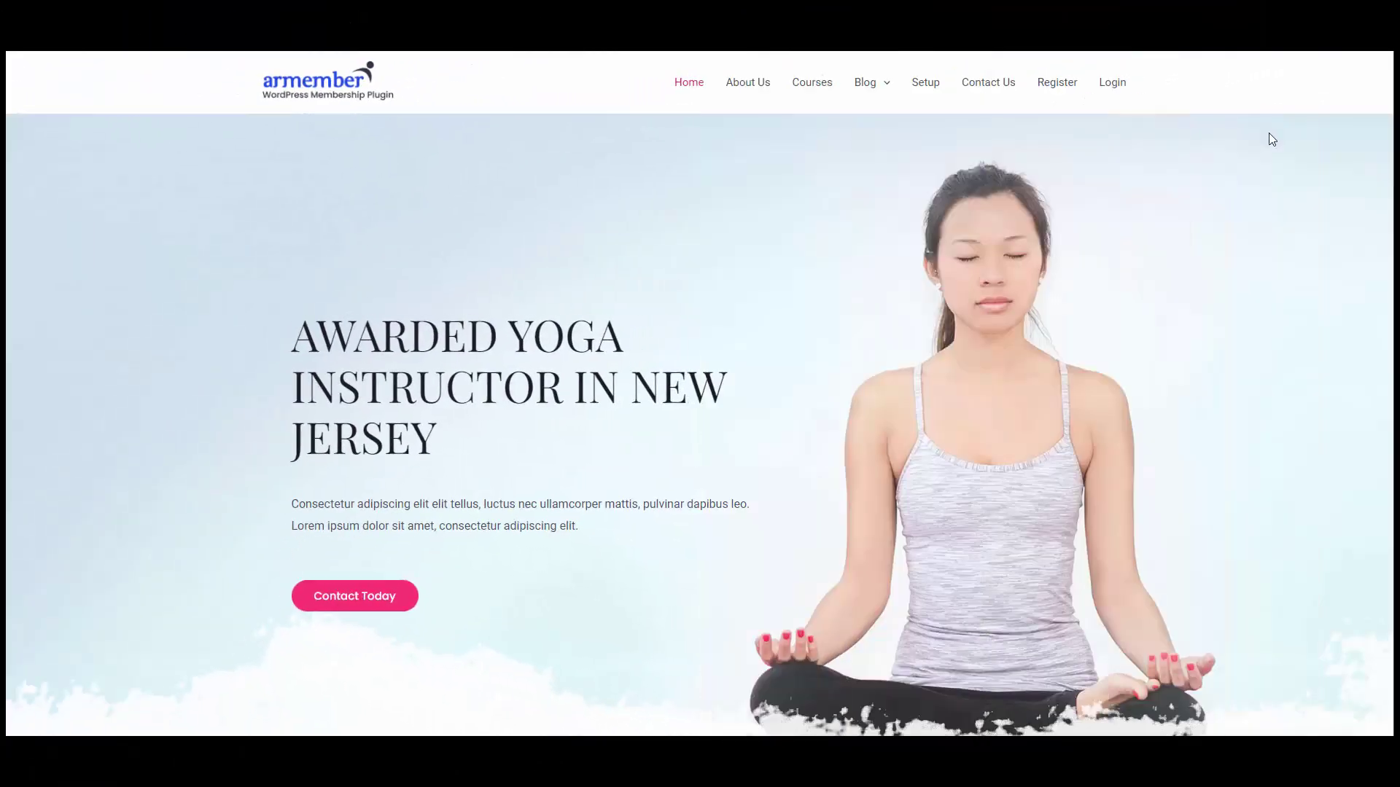
pyautogui.click(1064, 95)
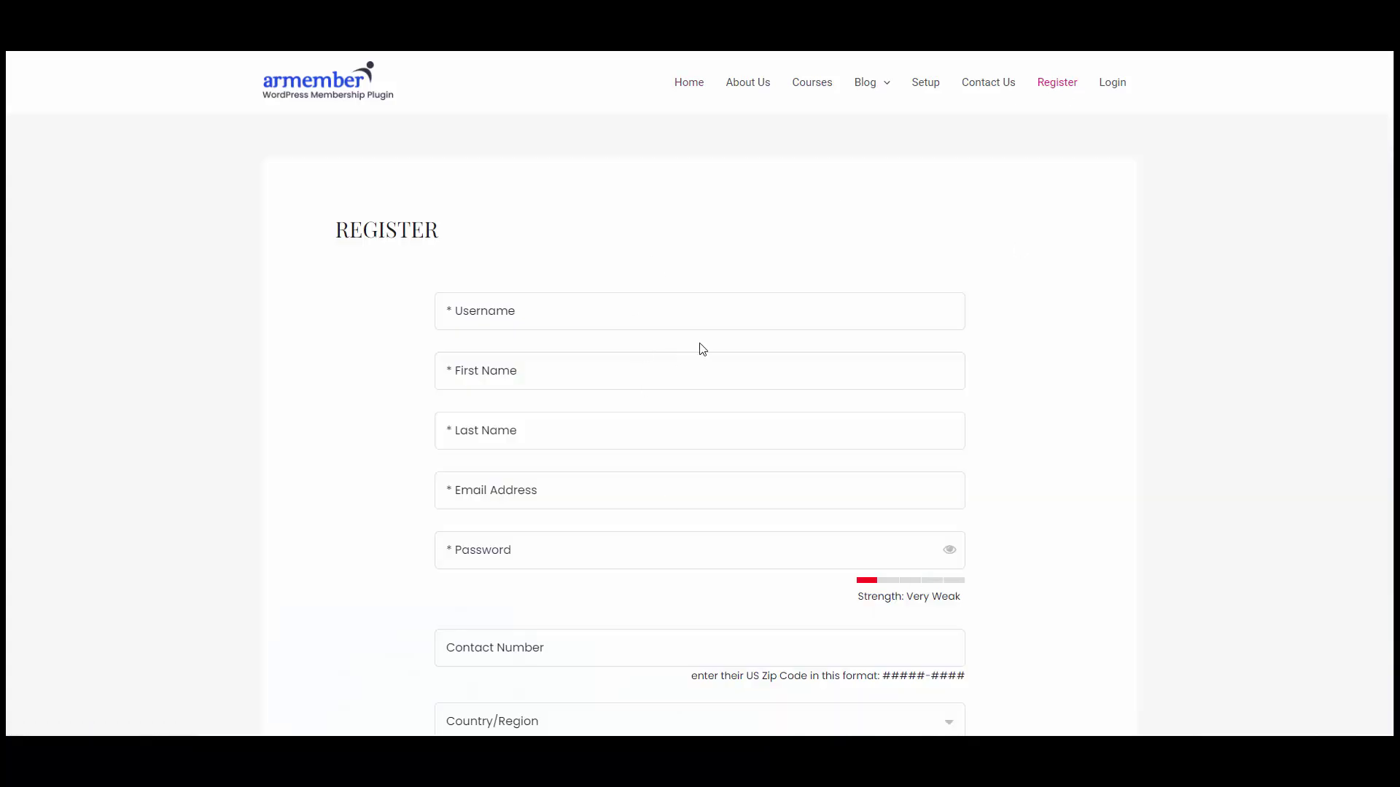
pyautogui.click(708, 319)
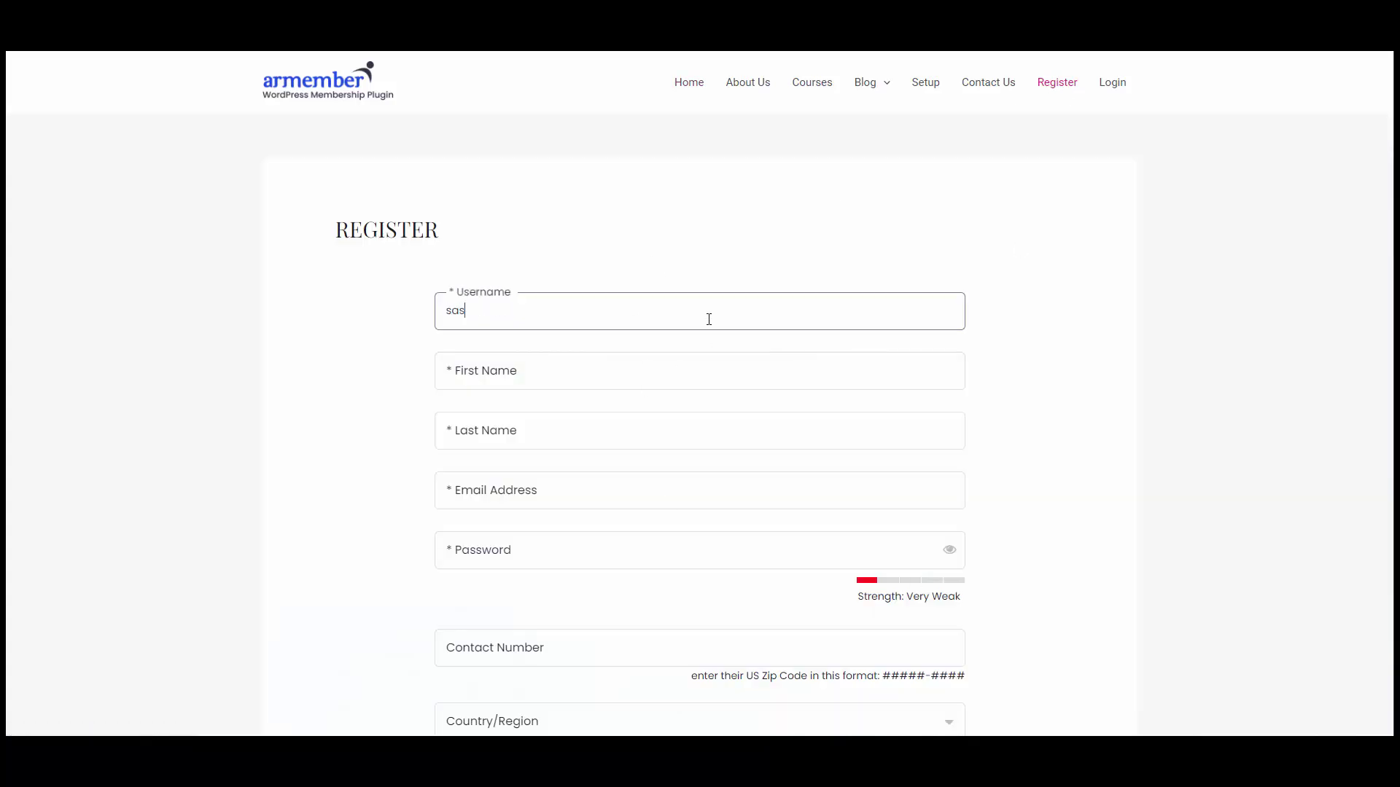
pyautogui.press('Tab')
pyautogui.write('Sas')
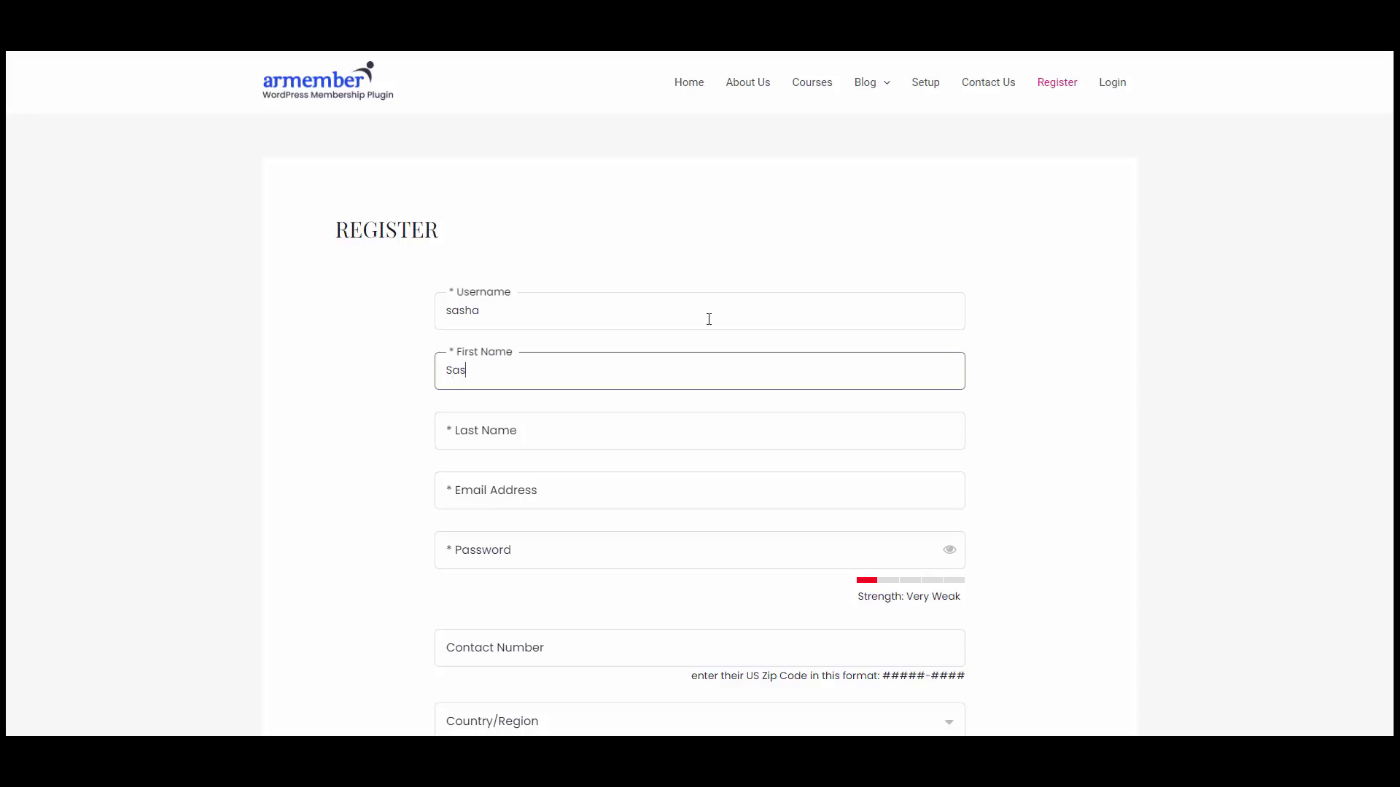
pyautogui.press('Tab')
pyautogui.write('F')
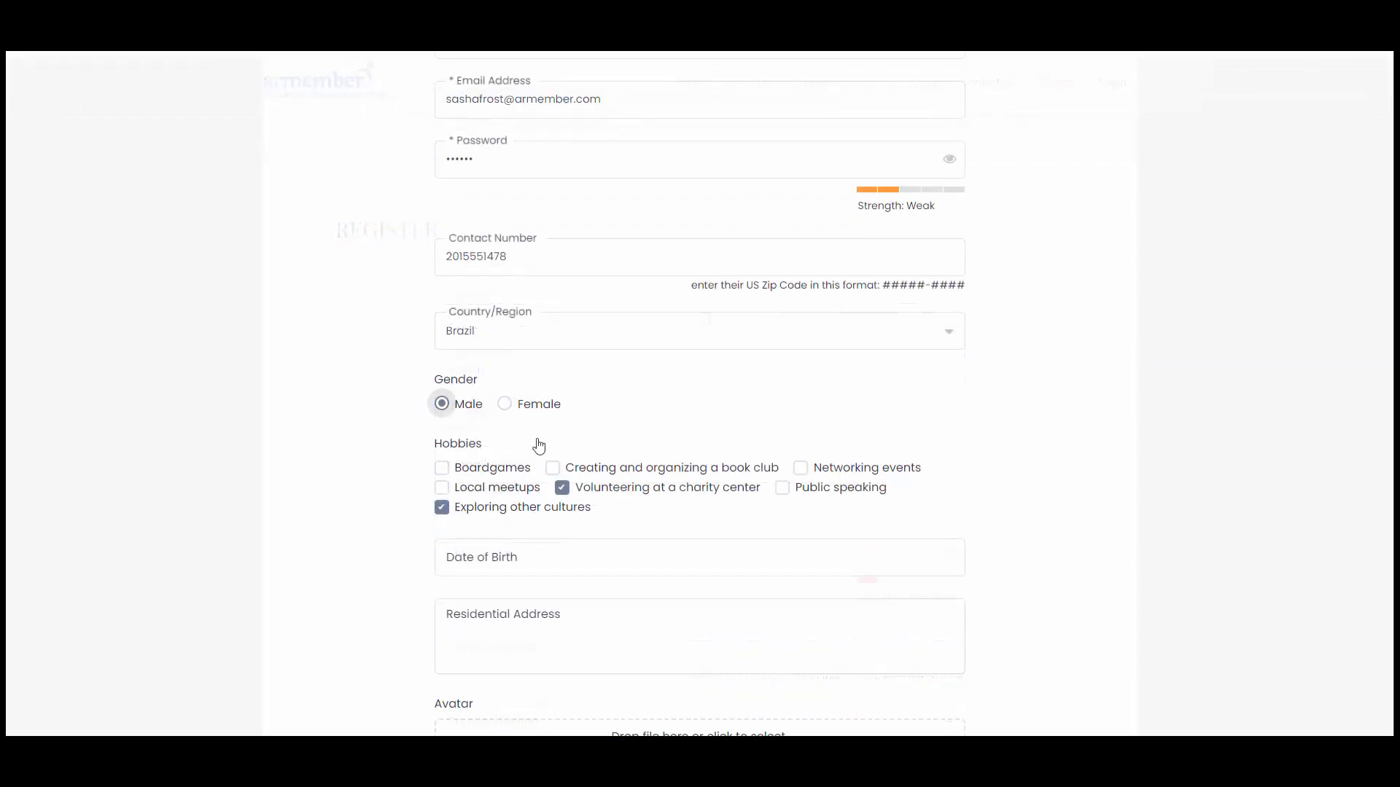
# Tick Boardgames and Public speaking hobbies, accept the terms, and submit the registration
pyautogui.scroll(-1, 538, 447)
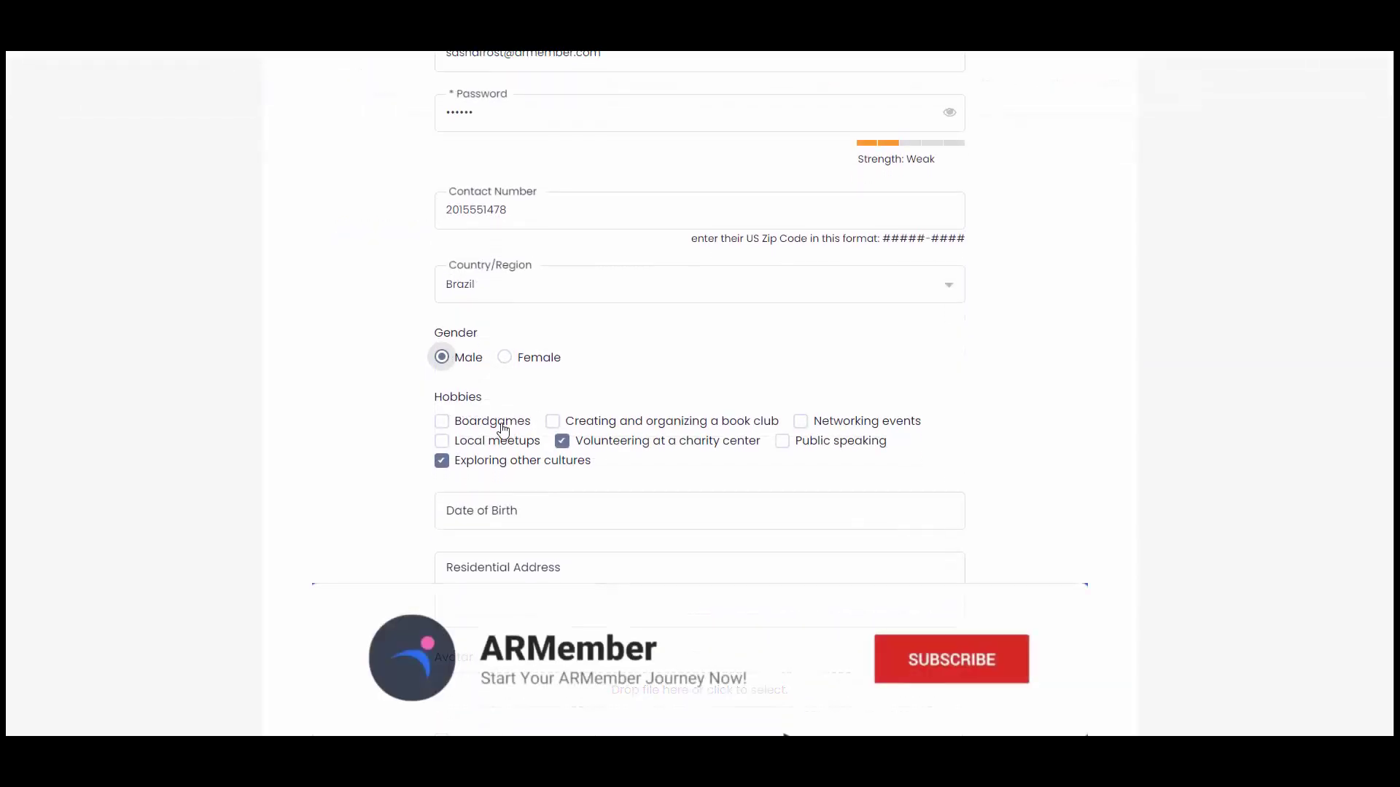
pyautogui.click(492, 420)
pyautogui.click(852, 446)
pyautogui.scroll(-2, 688, 515)
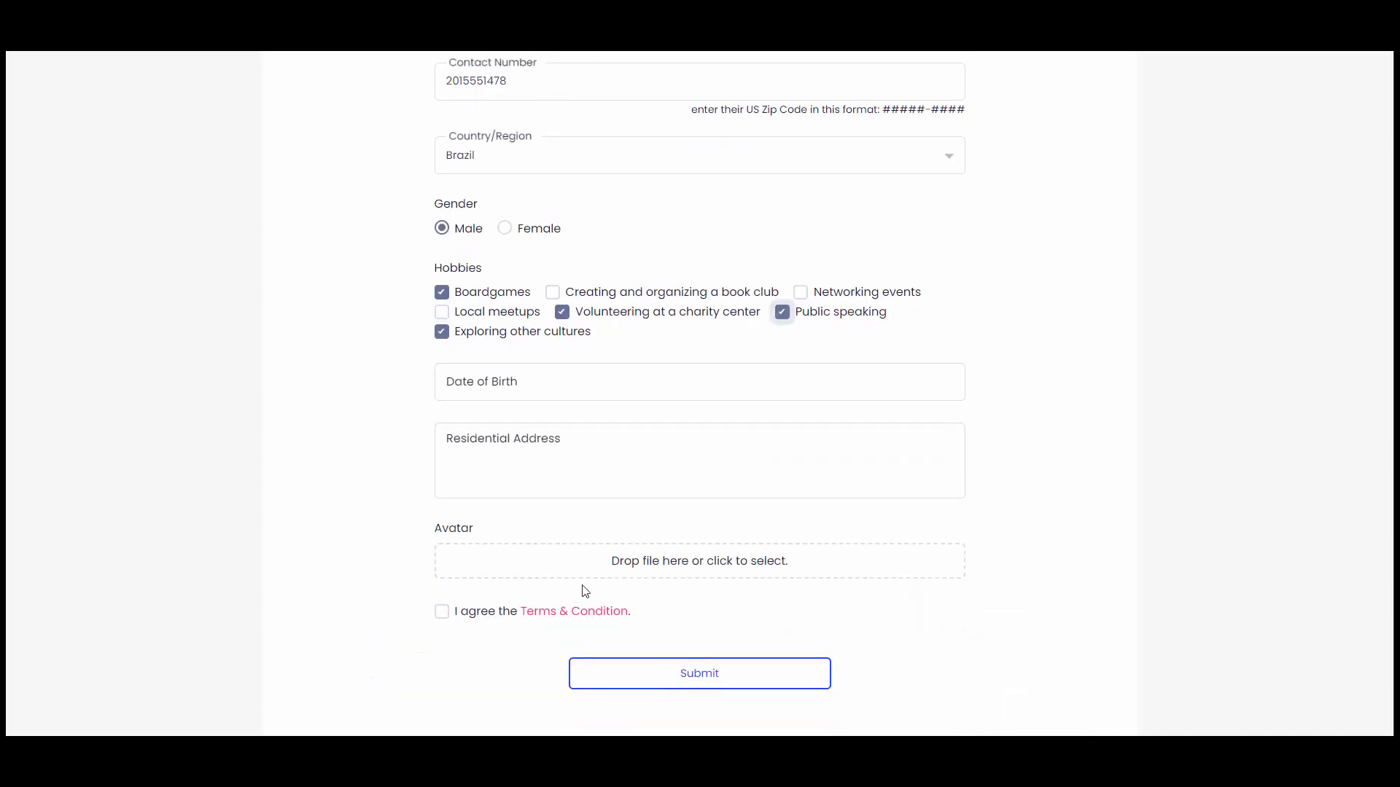
pyautogui.click(475, 595)
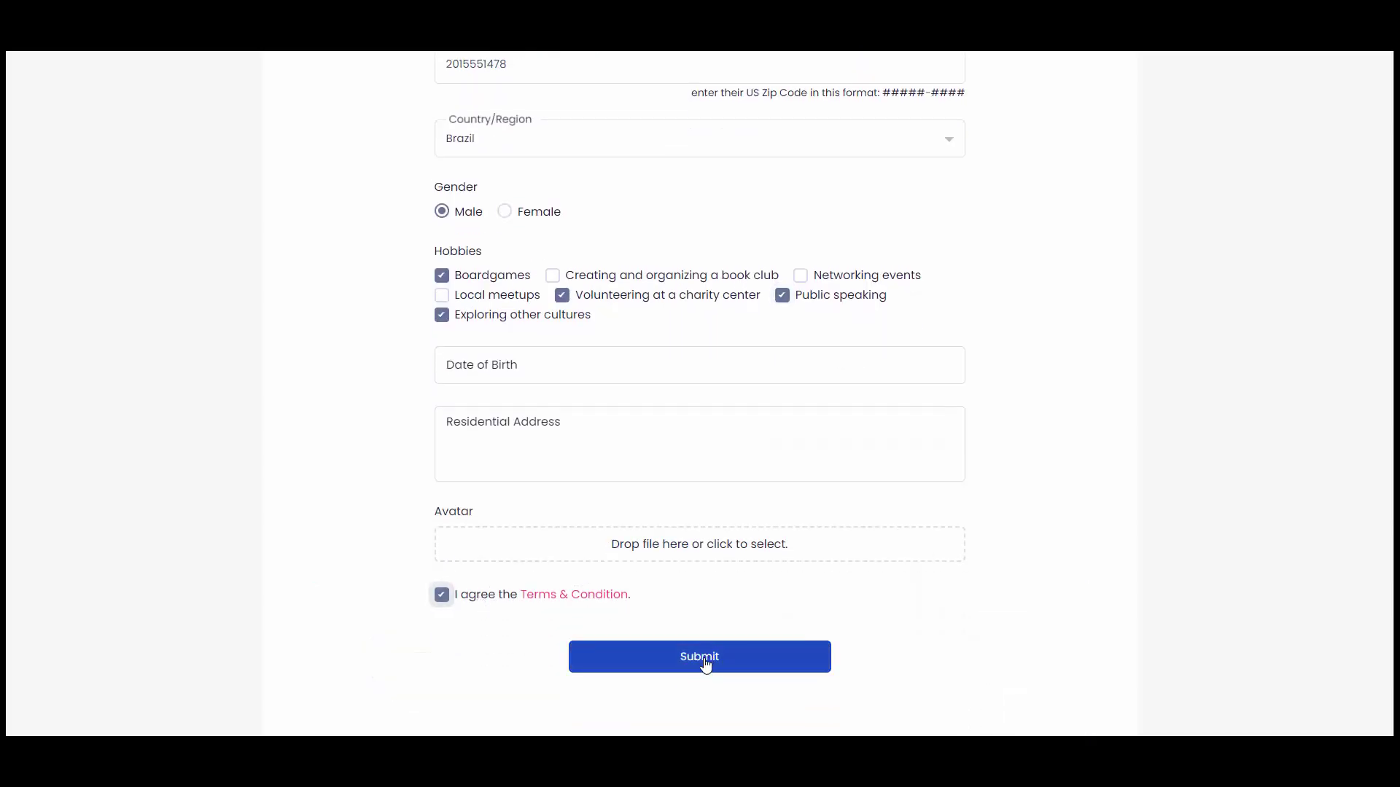
pyautogui.click(703, 665)
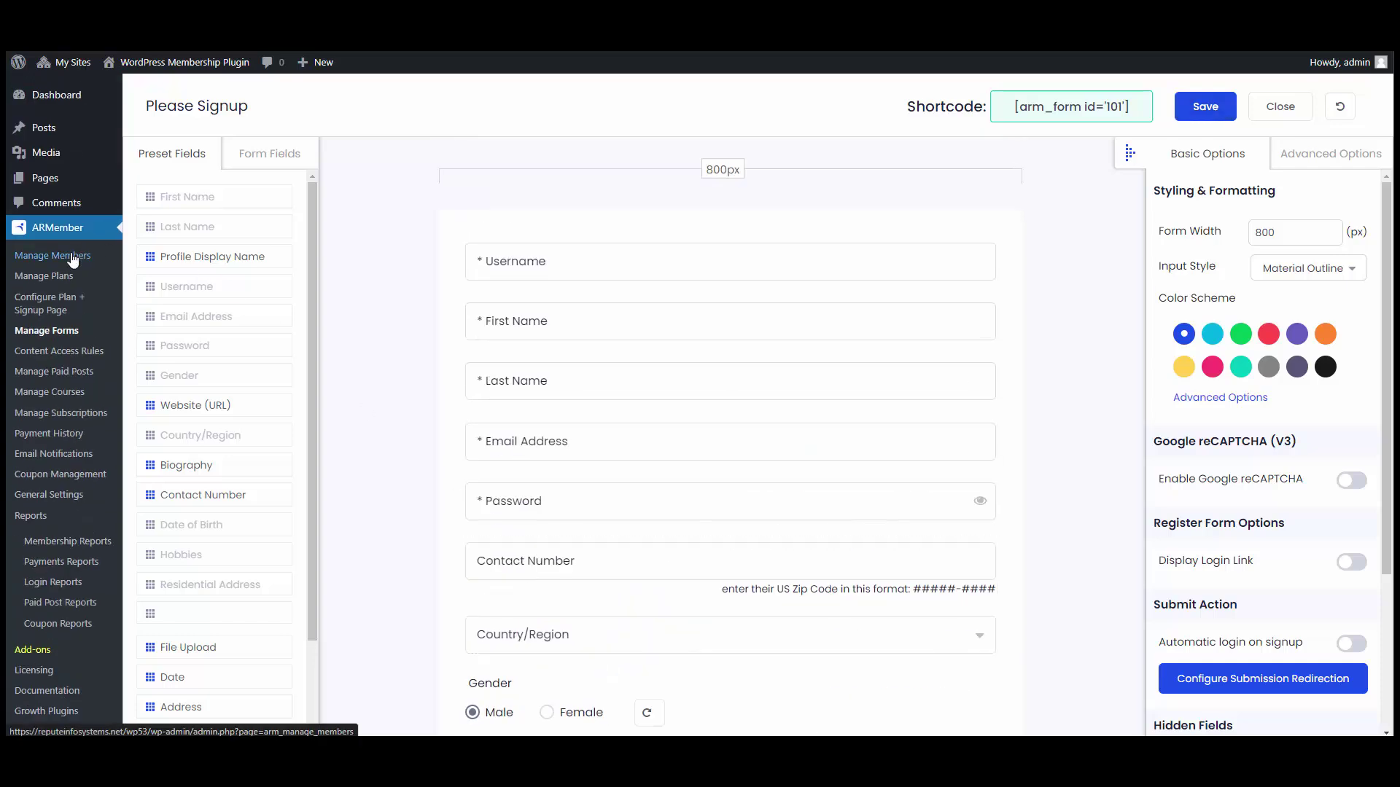
# Check the new member in Manage Members, then dismiss MailerLite's API token message
pyautogui.click(73, 258)
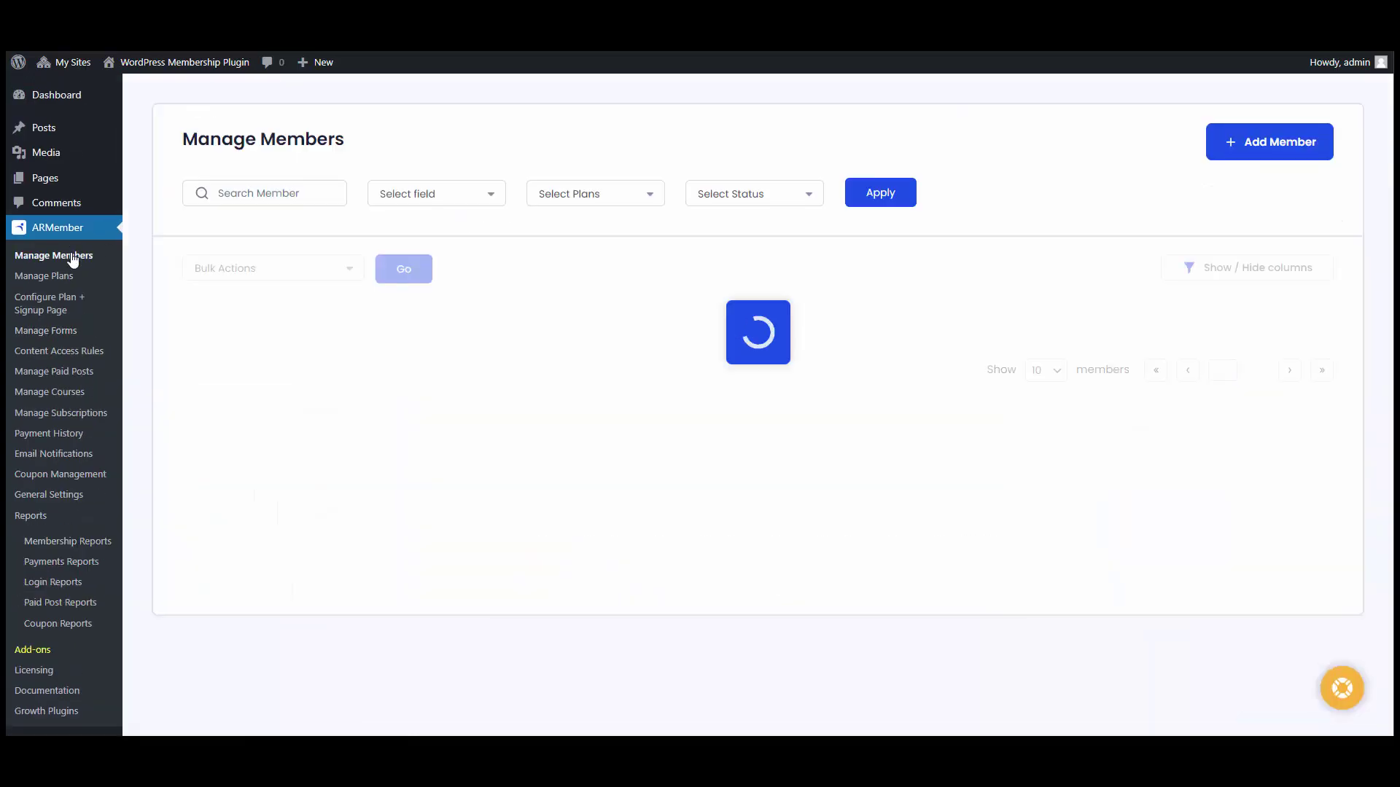
pyautogui.moveTo(450, 394)
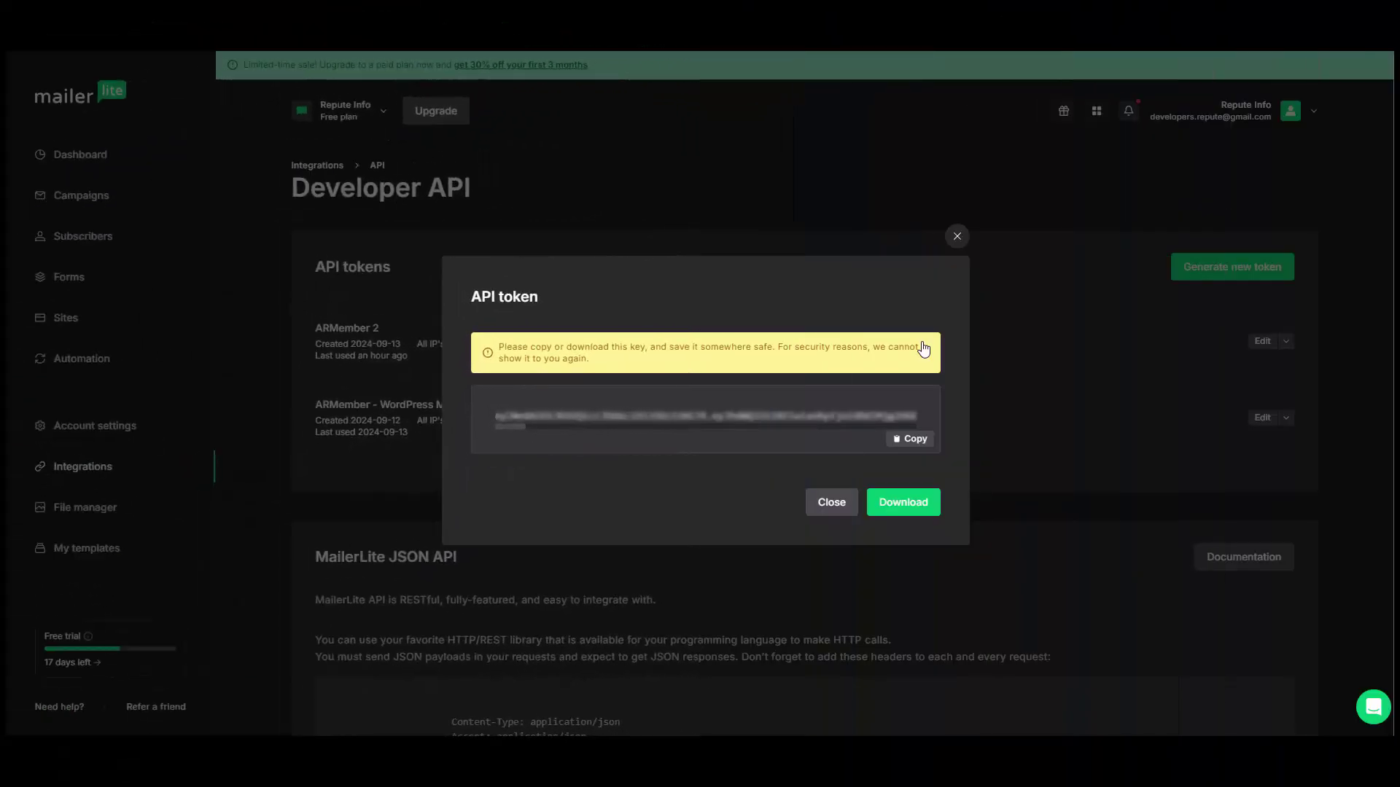
pyautogui.click(835, 503)
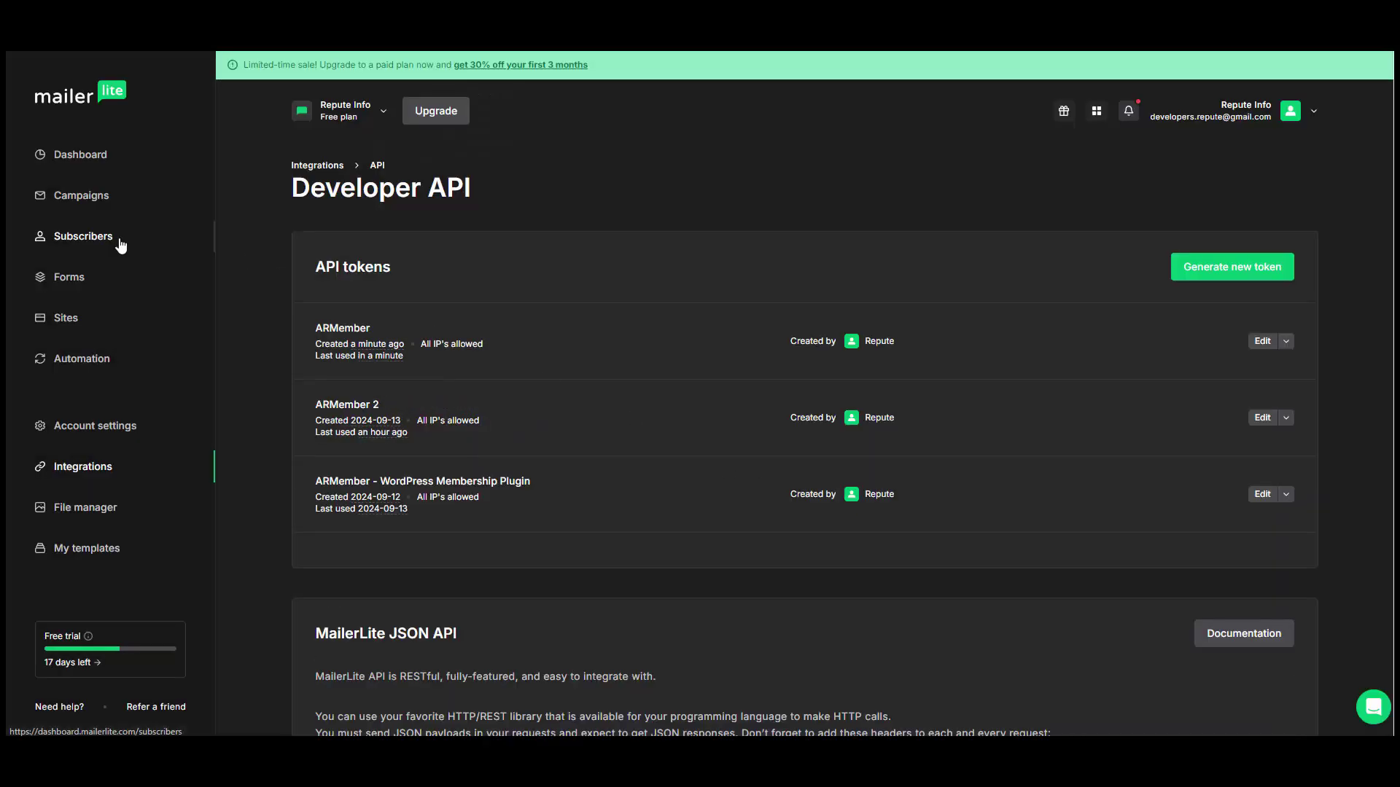
# Open the newest subscriber's profile from MailerLite's Subscribers list and review it
pyautogui.click(121, 247)
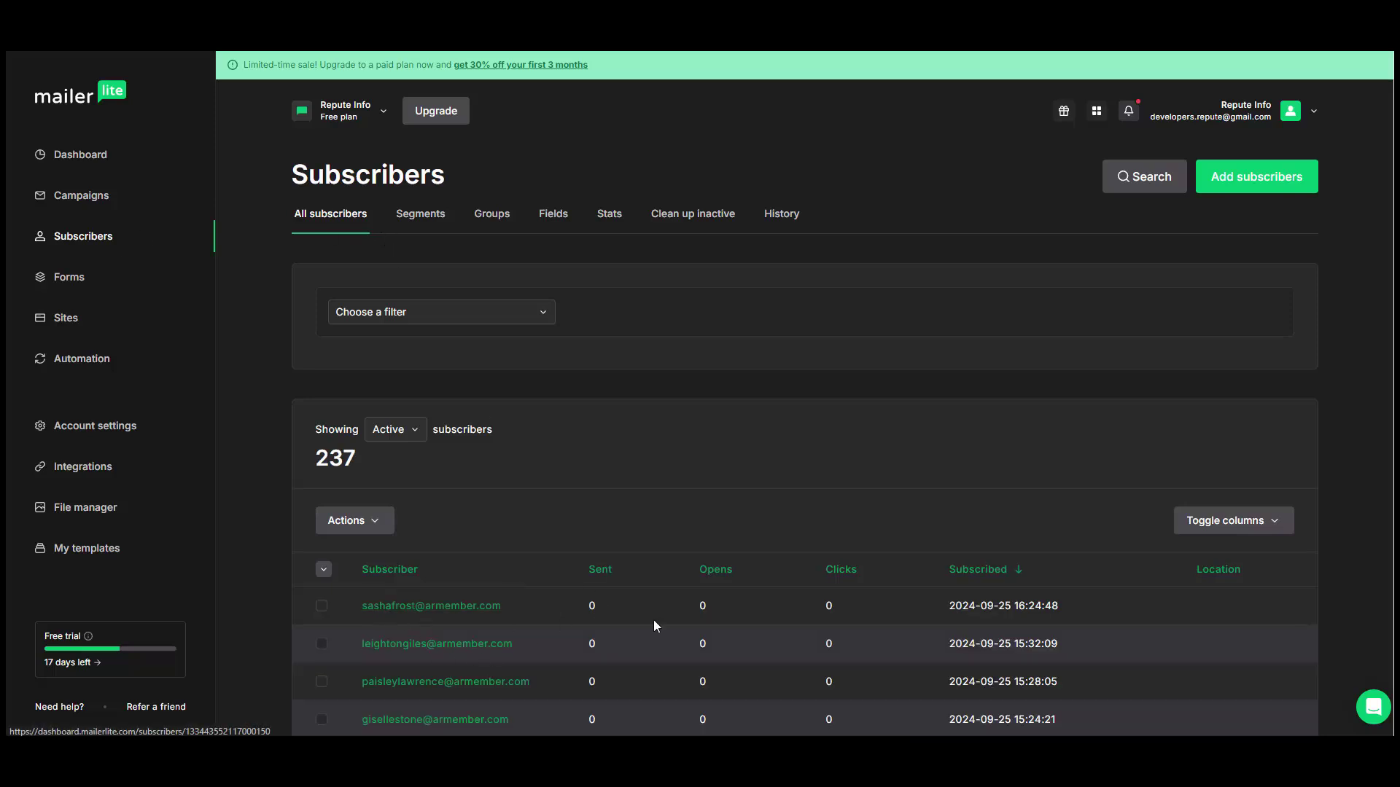
pyautogui.click(484, 611)
pyautogui.scroll(-4, 499, 612)
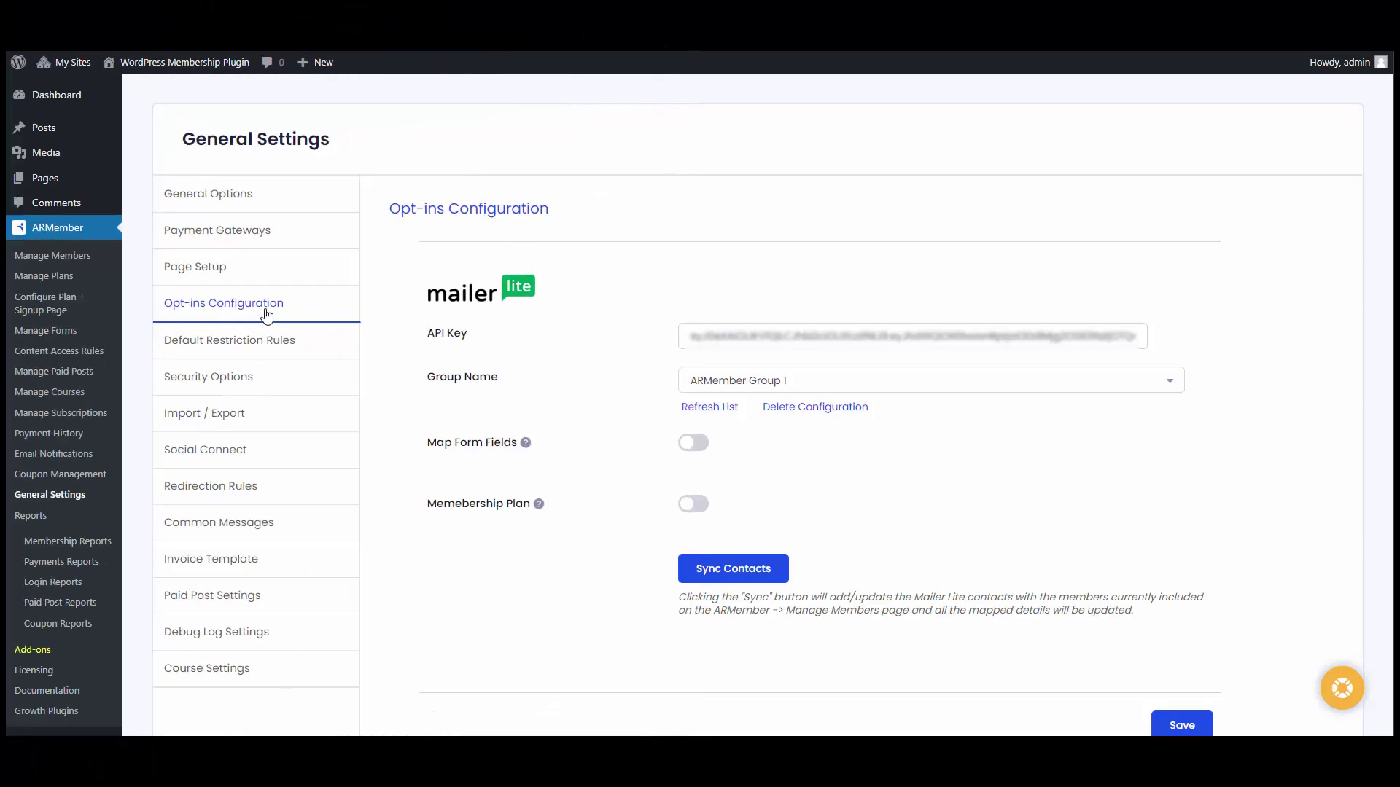
# Turn on Map Form Fields, map country to Country/Region and phone to Contact Number, and save
pyautogui.click(700, 449)
pyautogui.scroll(-8, 702, 453)
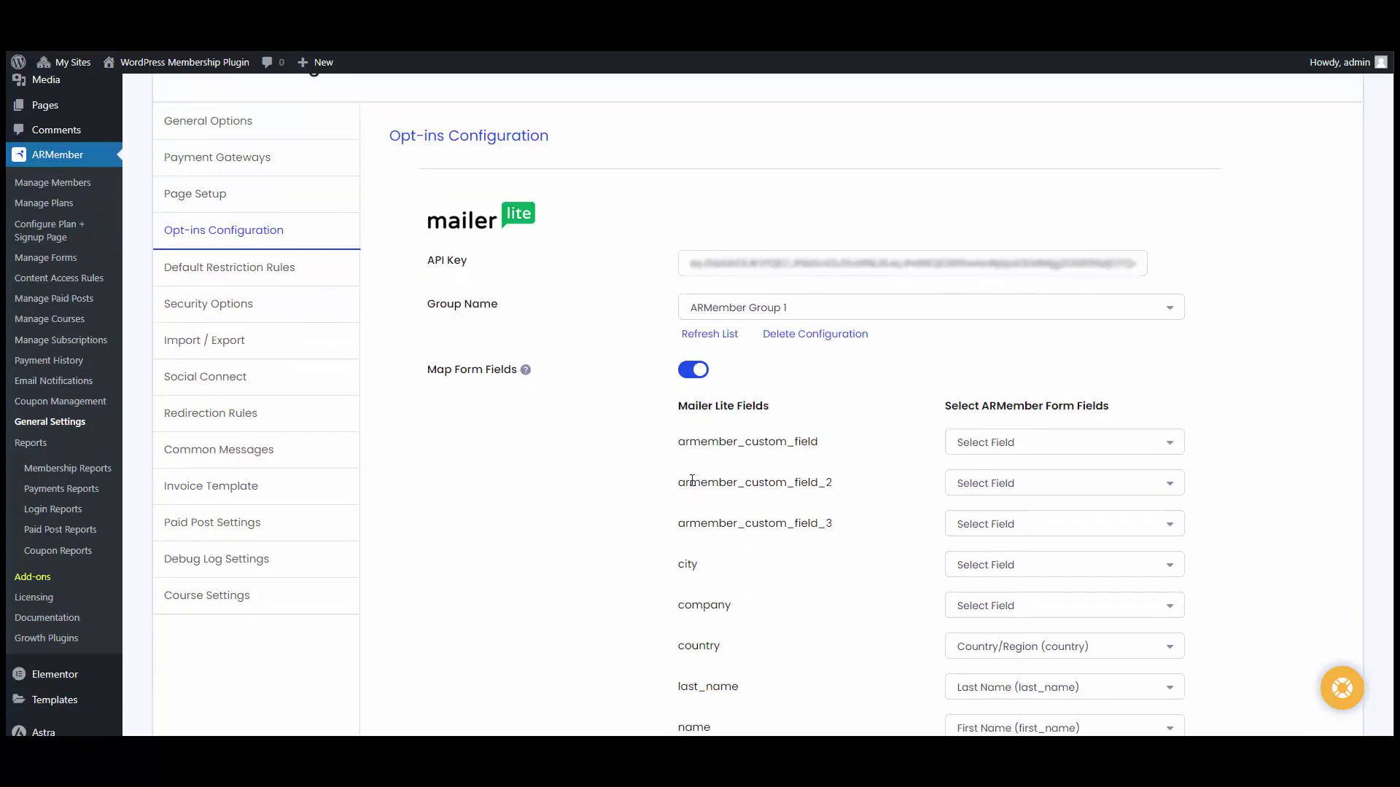
pyautogui.scroll(3, 836, 397)
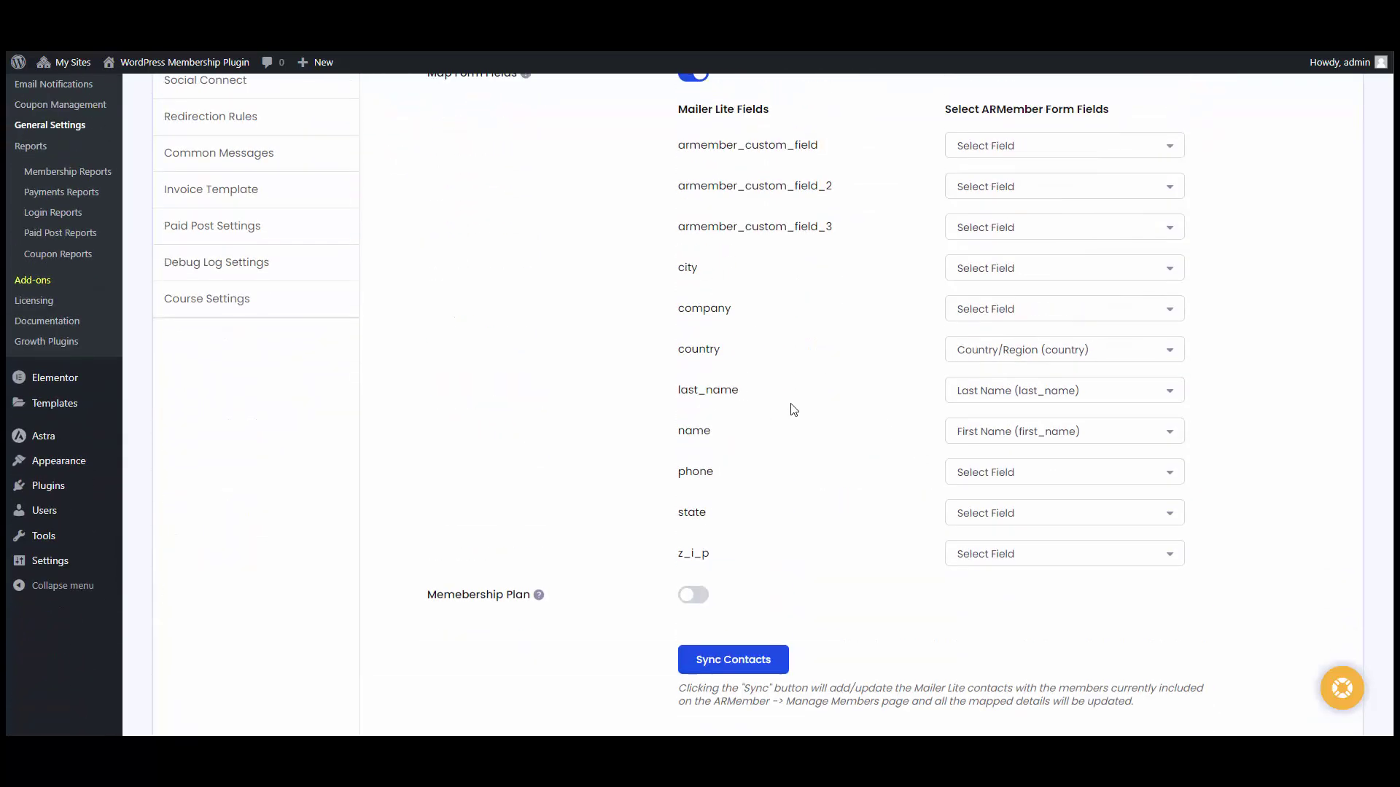
pyautogui.click(1115, 368)
pyautogui.scroll(-3, 1063, 435)
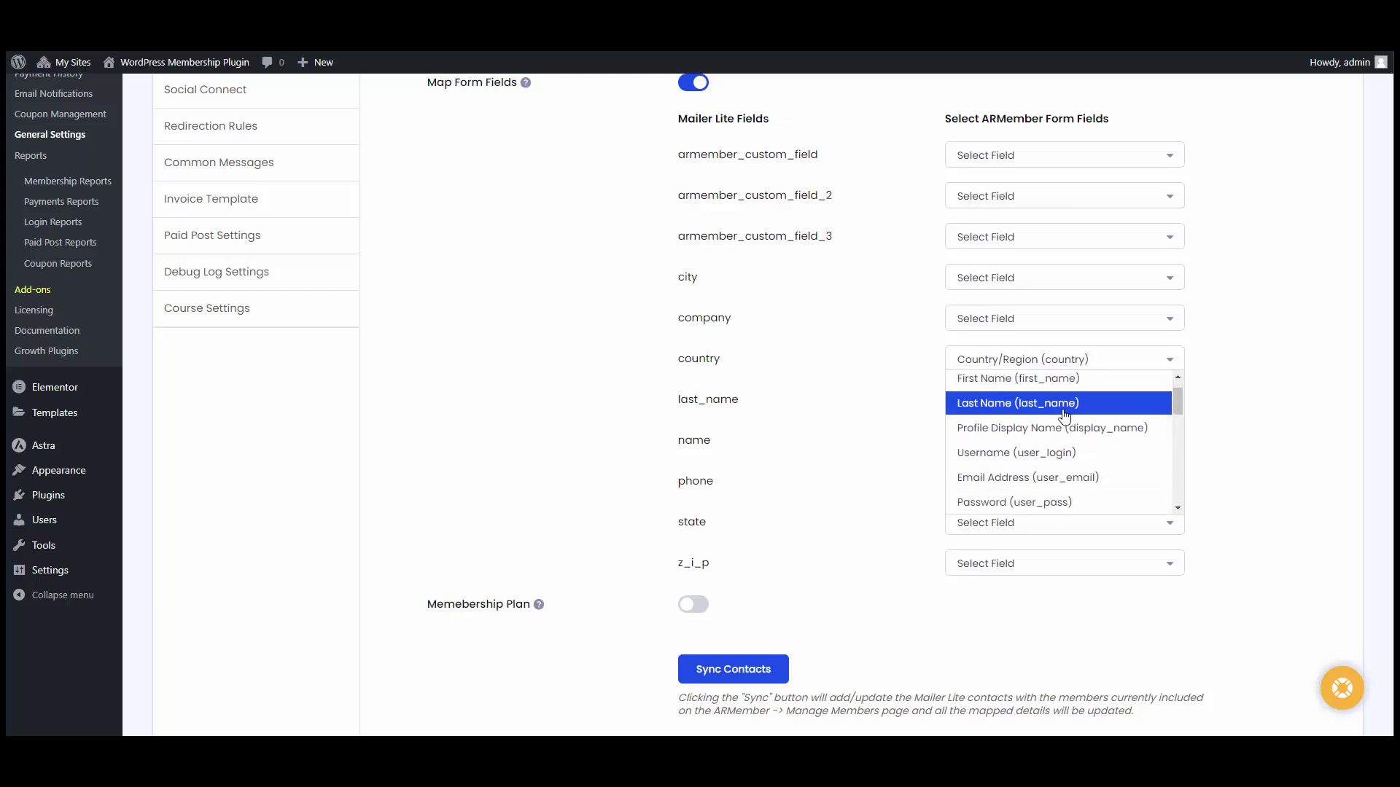
pyautogui.scroll(-5, 1063, 435)
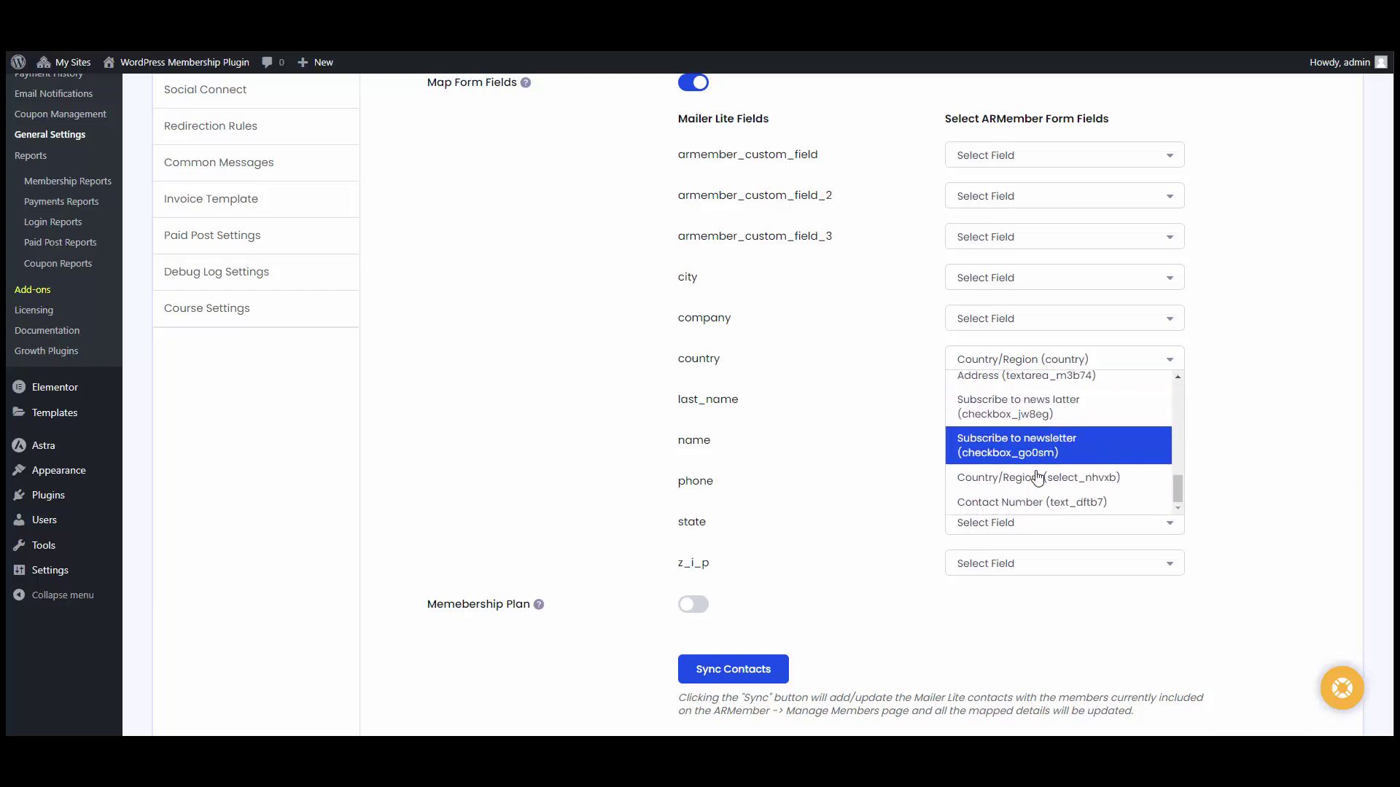
pyautogui.click(1076, 477)
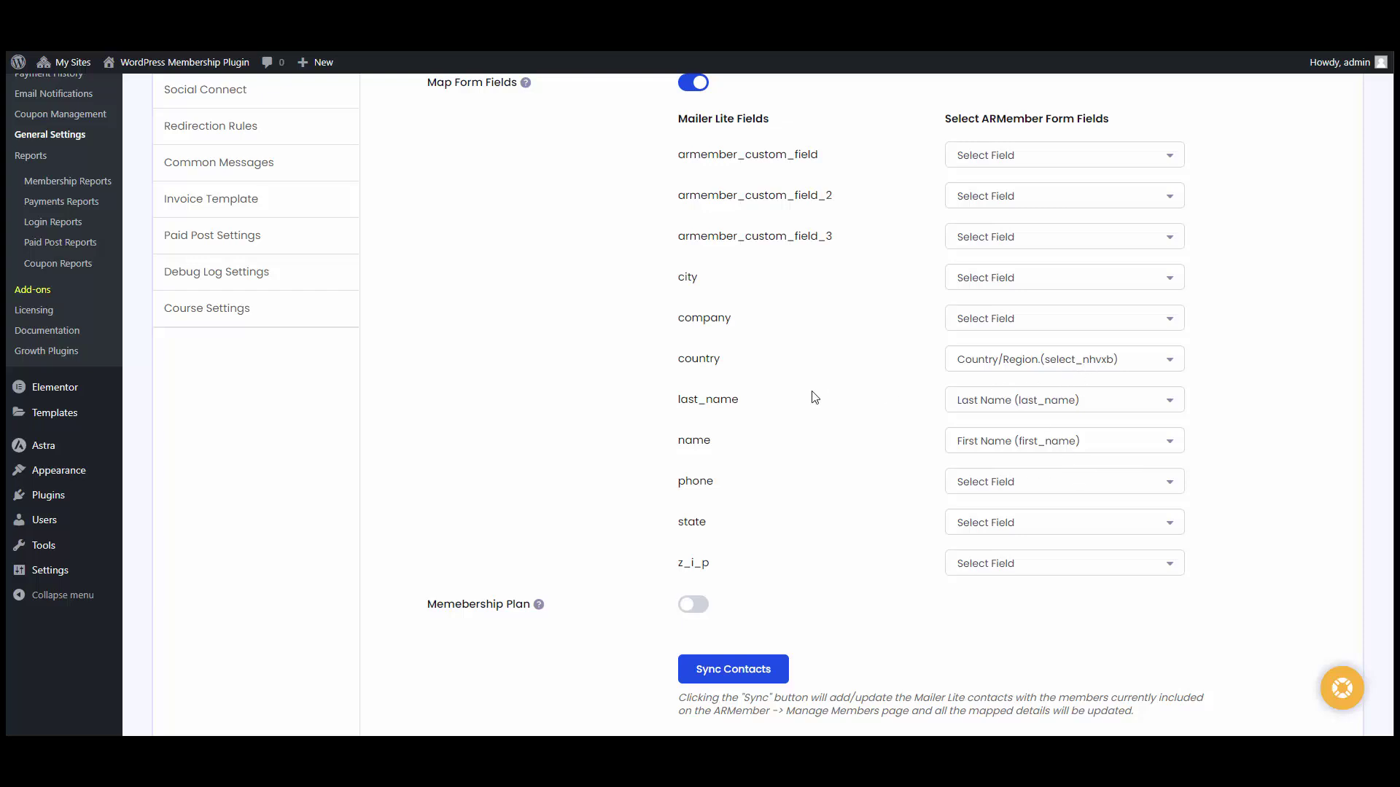
pyautogui.click(1040, 485)
pyautogui.scroll(-5, 1013, 605)
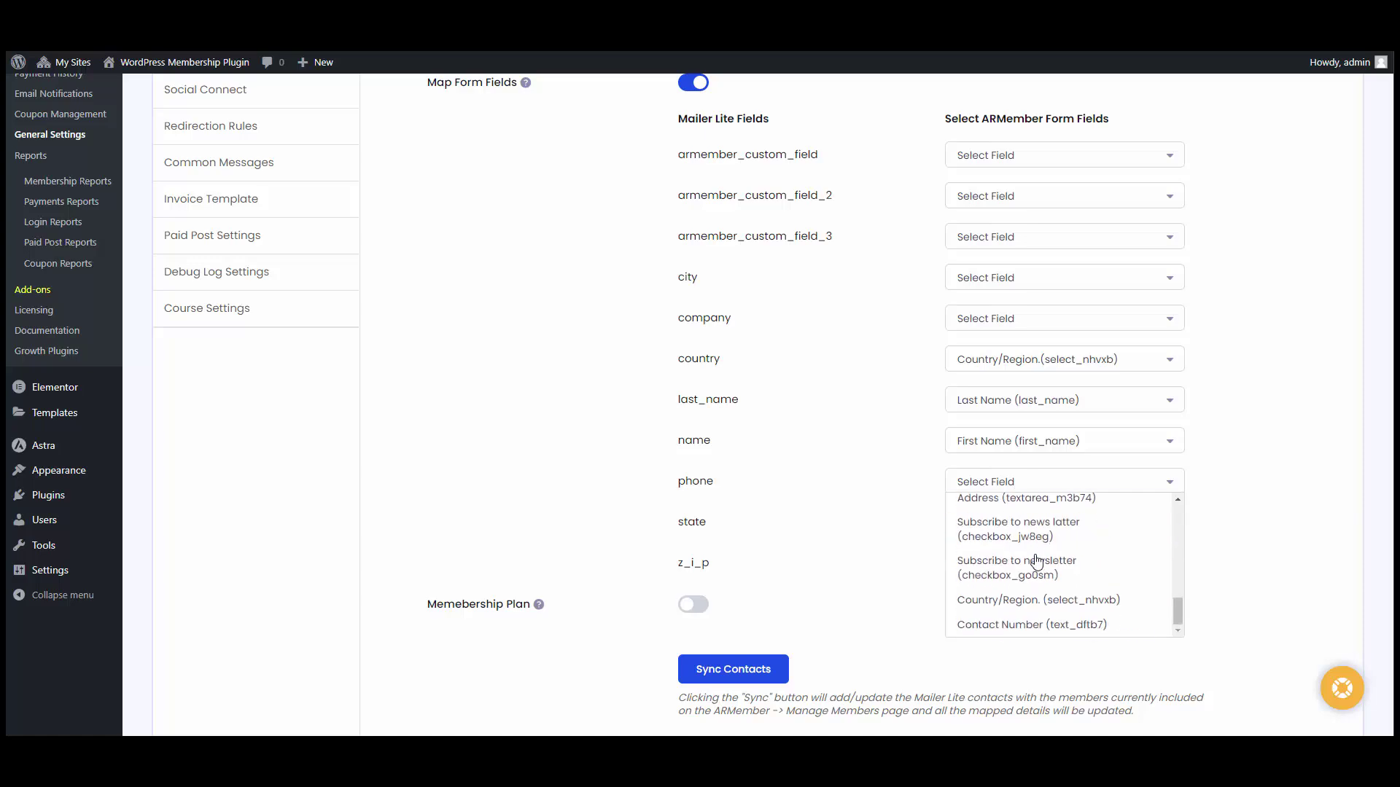
pyautogui.click(1028, 628)
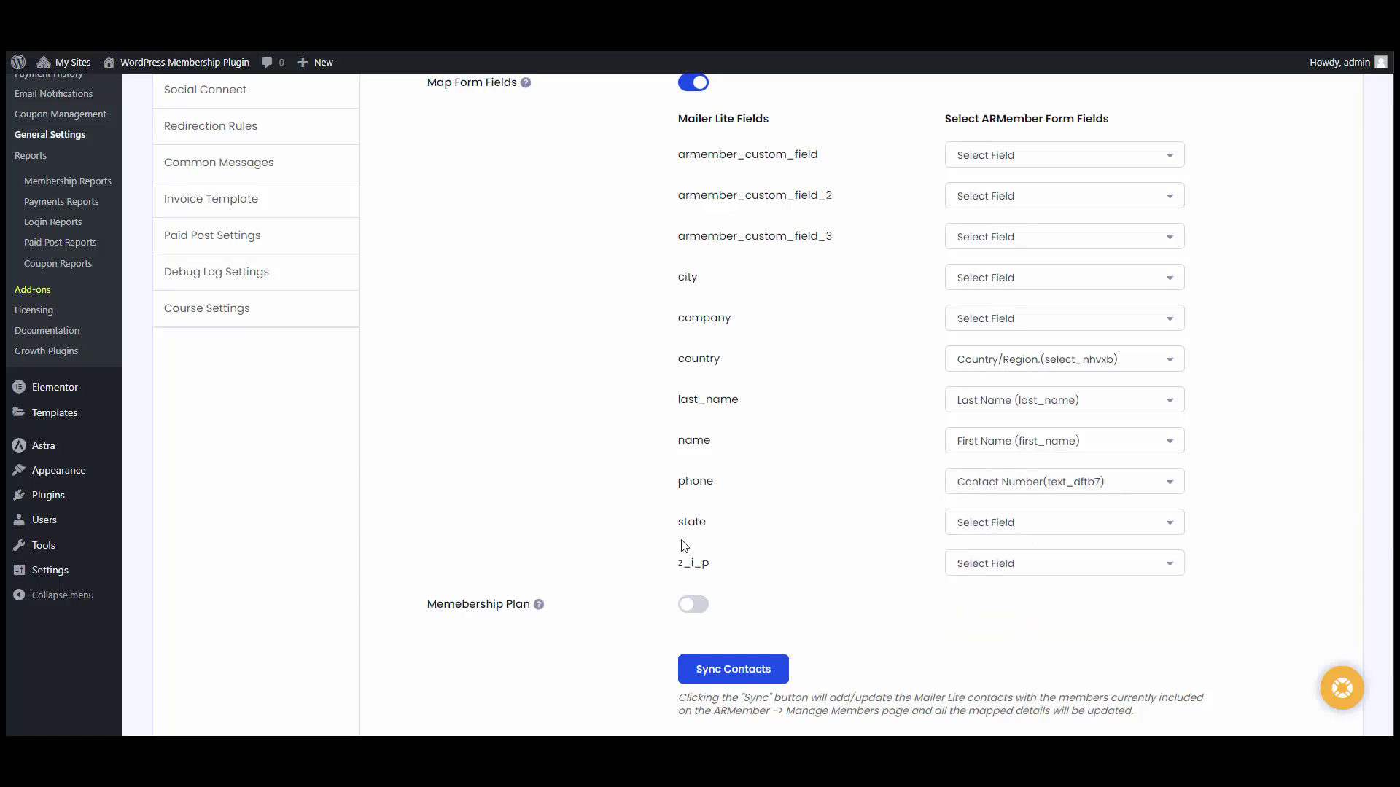
pyautogui.scroll(-3, 1115, 525)
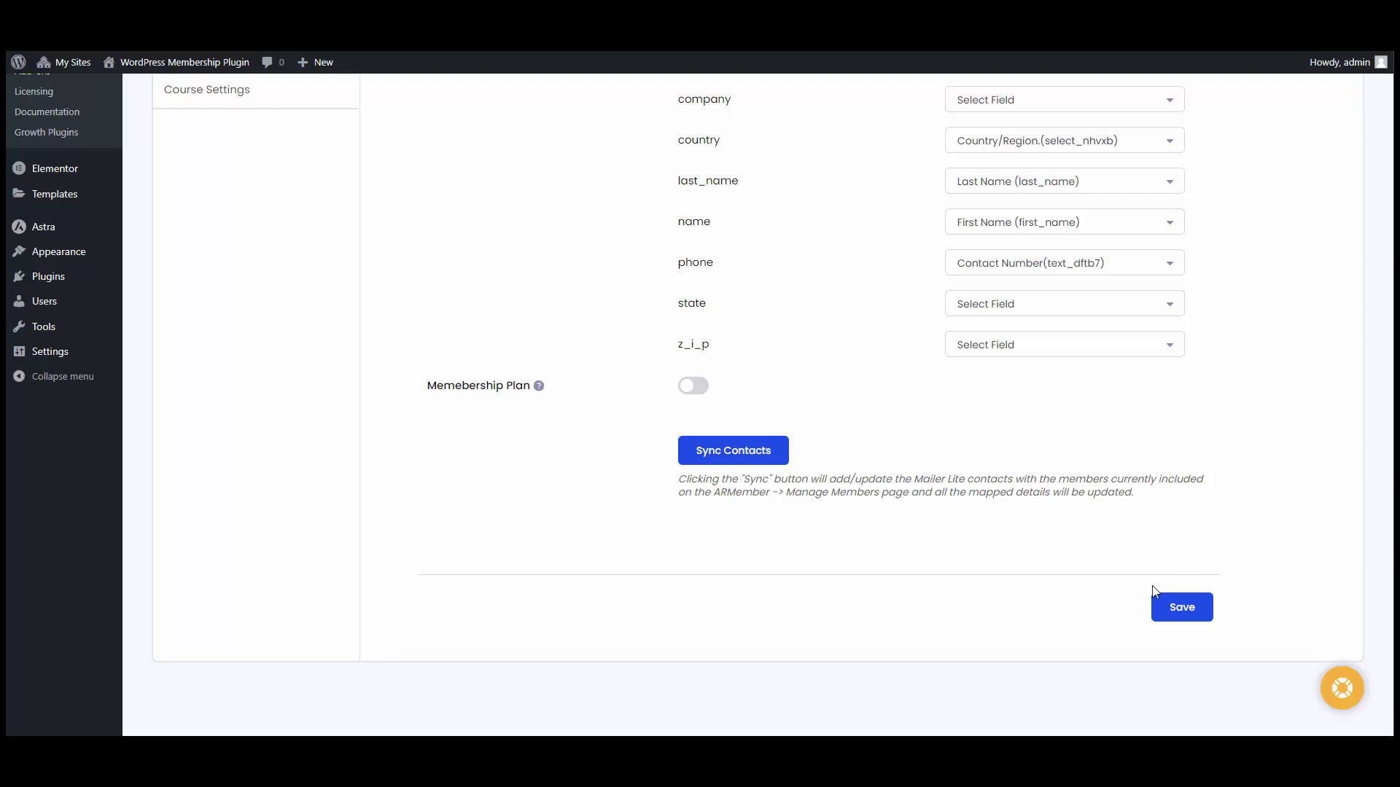
pyautogui.click(1179, 611)
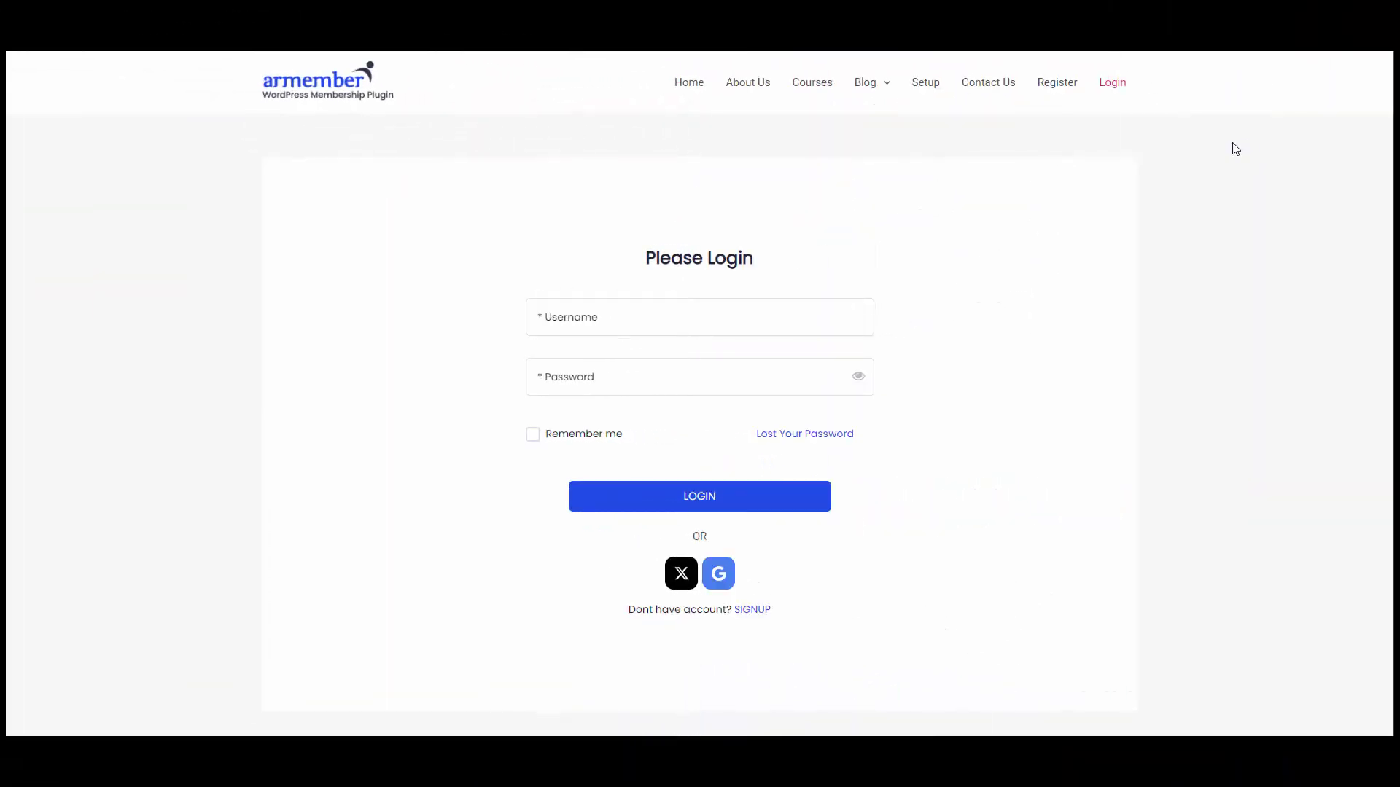
# On the registration page, fill in another member's username, first name, last name and email
pyautogui.click(1064, 103)
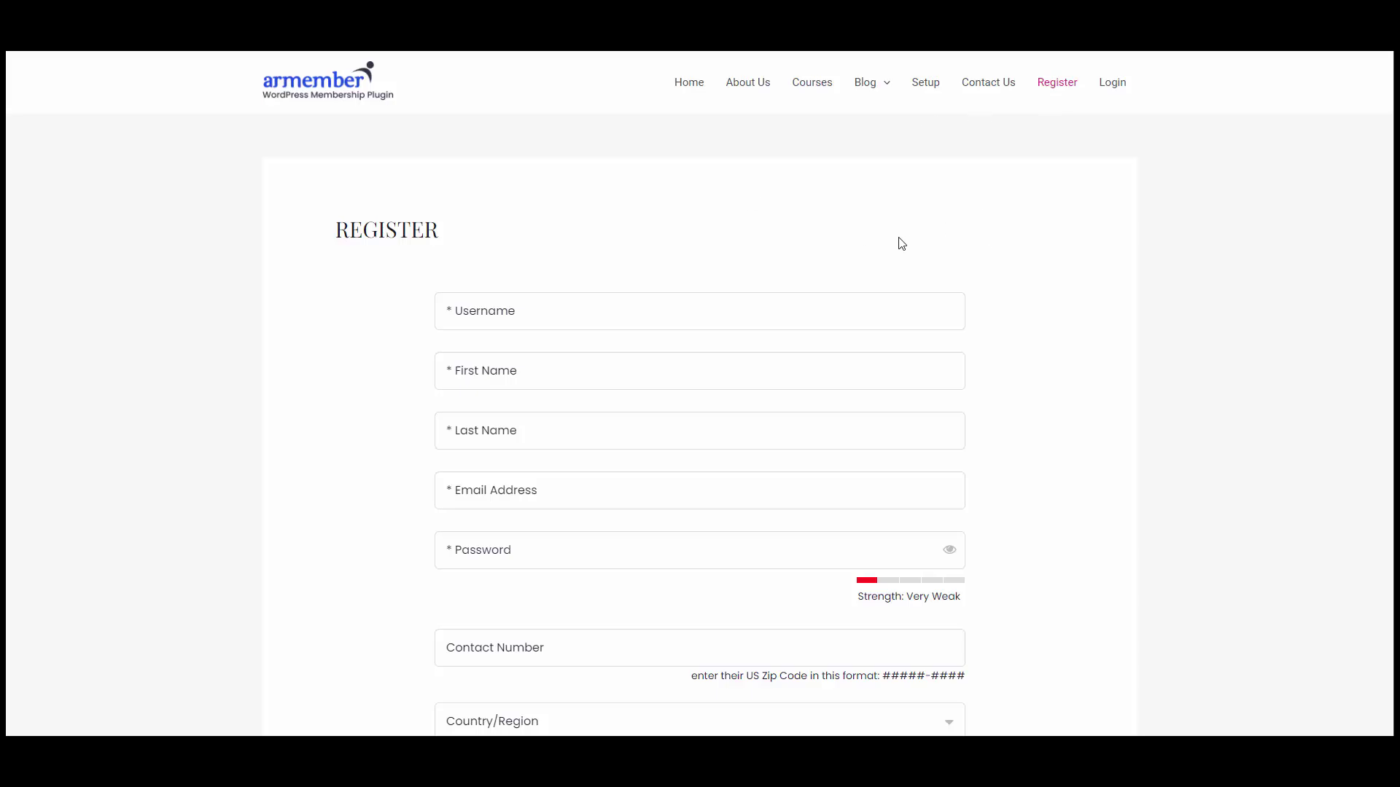
pyautogui.click(827, 302)
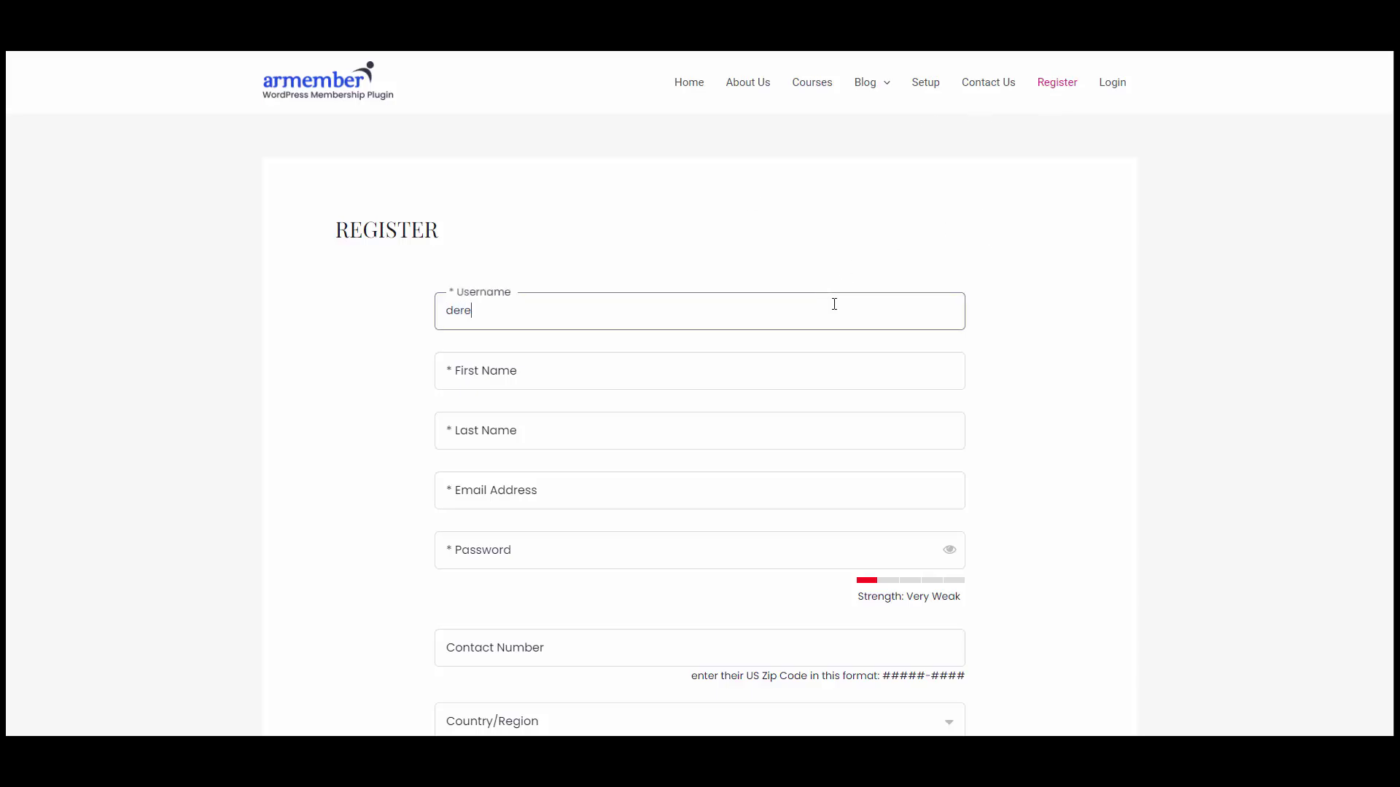
pyautogui.write('derek')
pyautogui.press('Tab')
pyautogui.write('D')
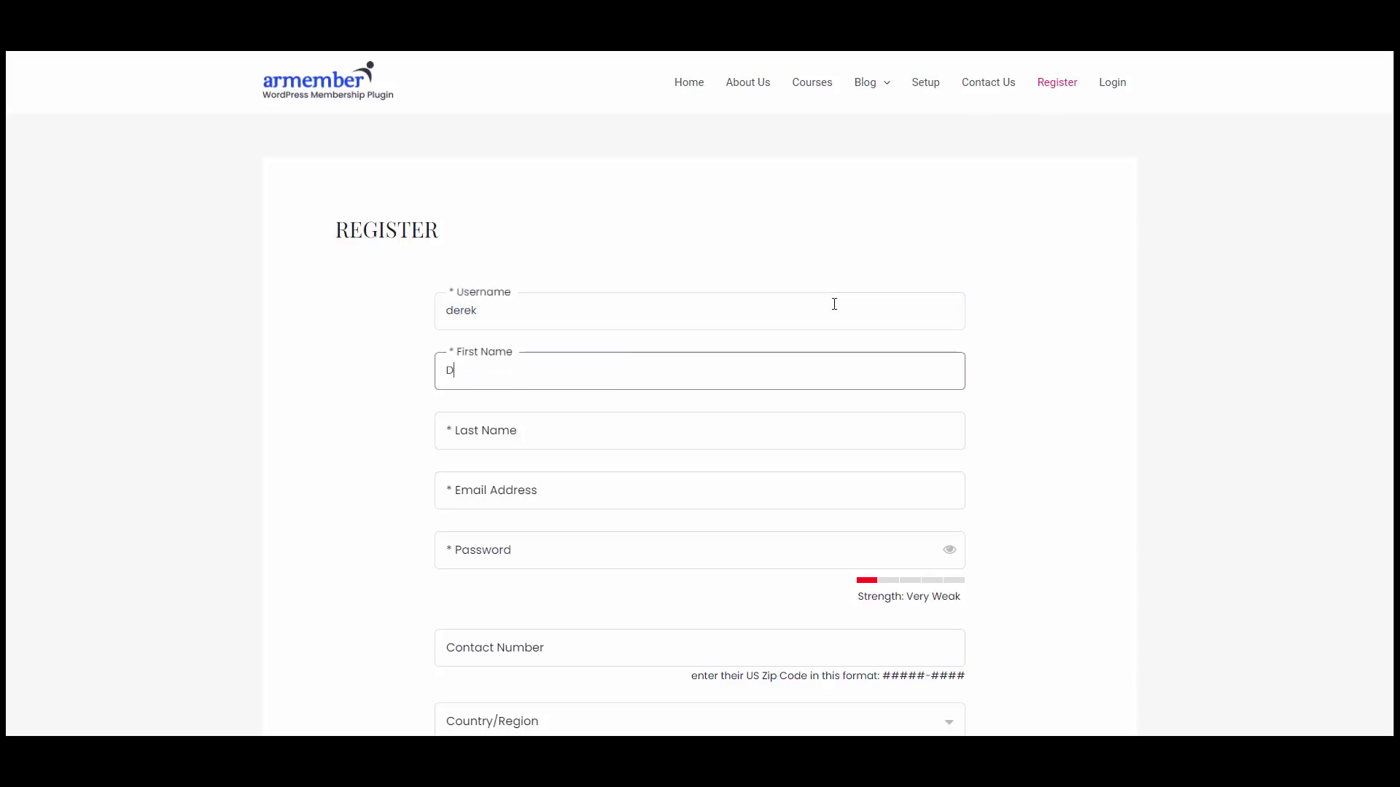
pyautogui.press('Tab')
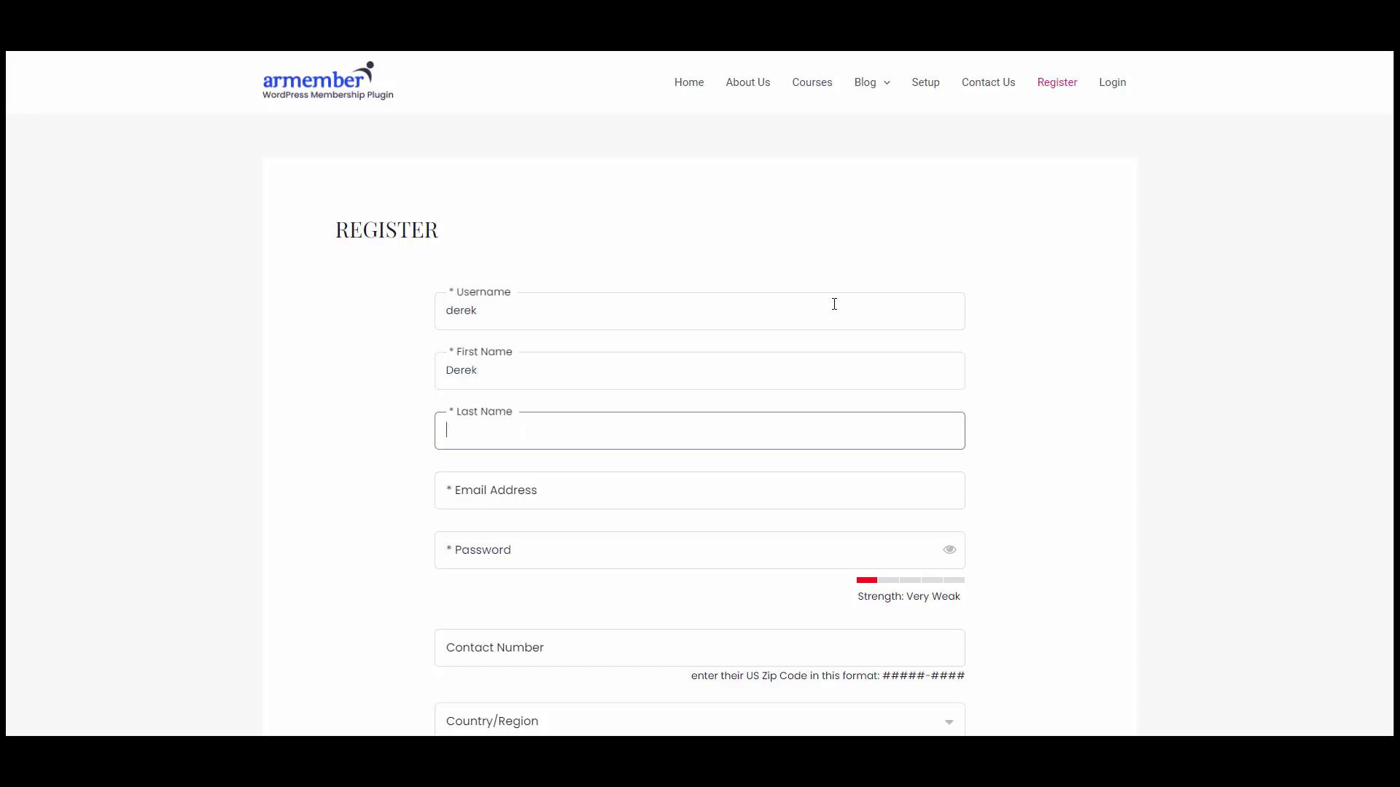
pyautogui.write('Hunt')
pyautogui.press('Tab')
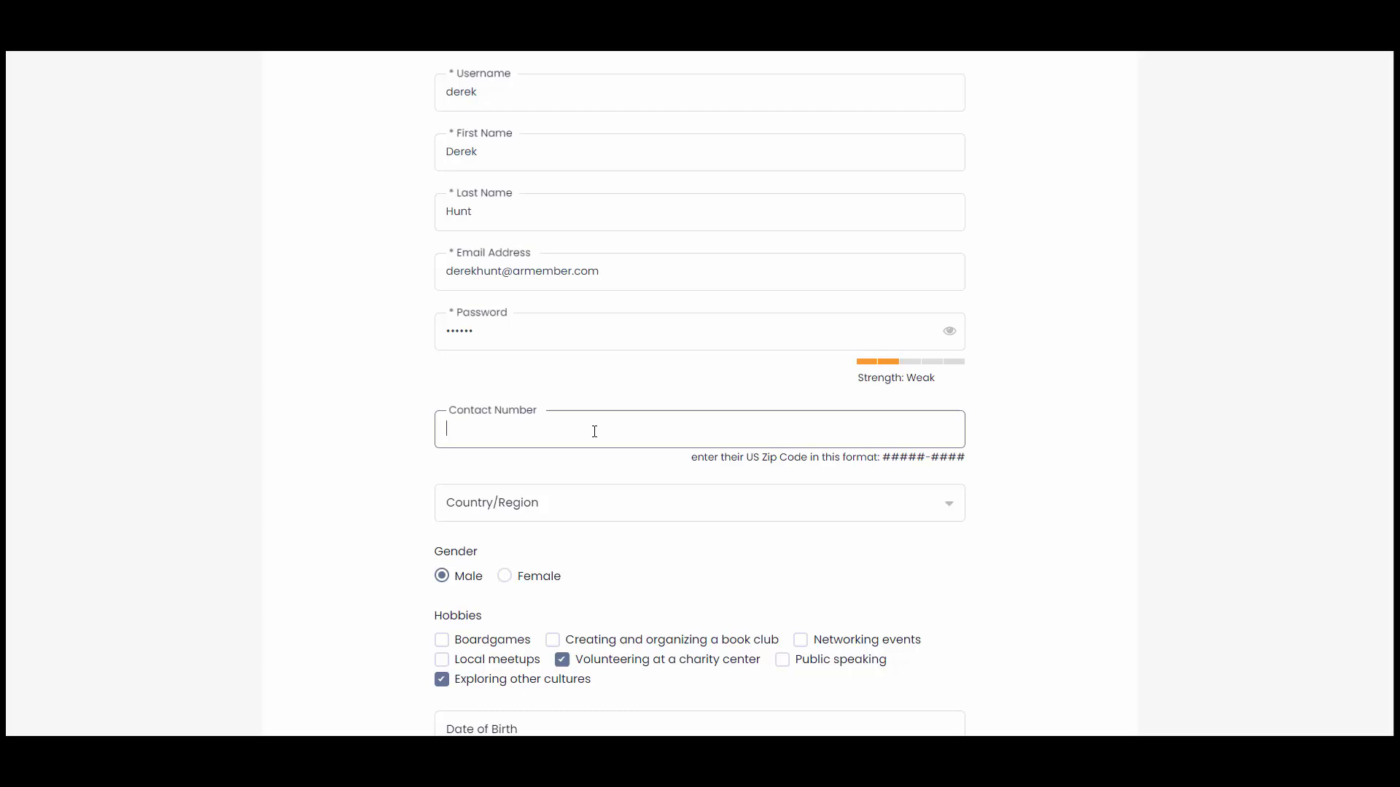
pyautogui.write('2015551210')
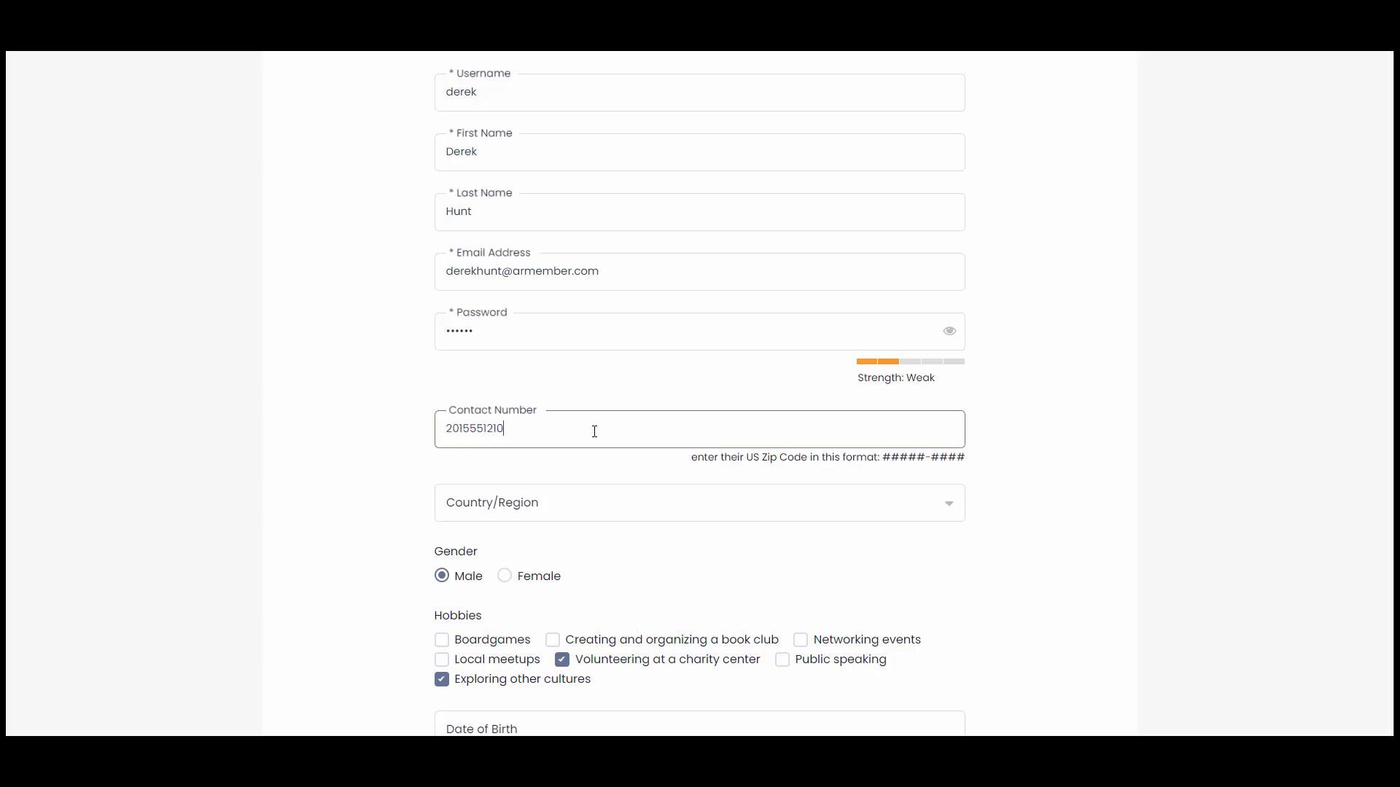
# Choose Cambodia as country, tick Boardgames, agree to the Terms & Condition, and submit
pyautogui.scroll(-1, 596, 433)
pyautogui.click(590, 428)
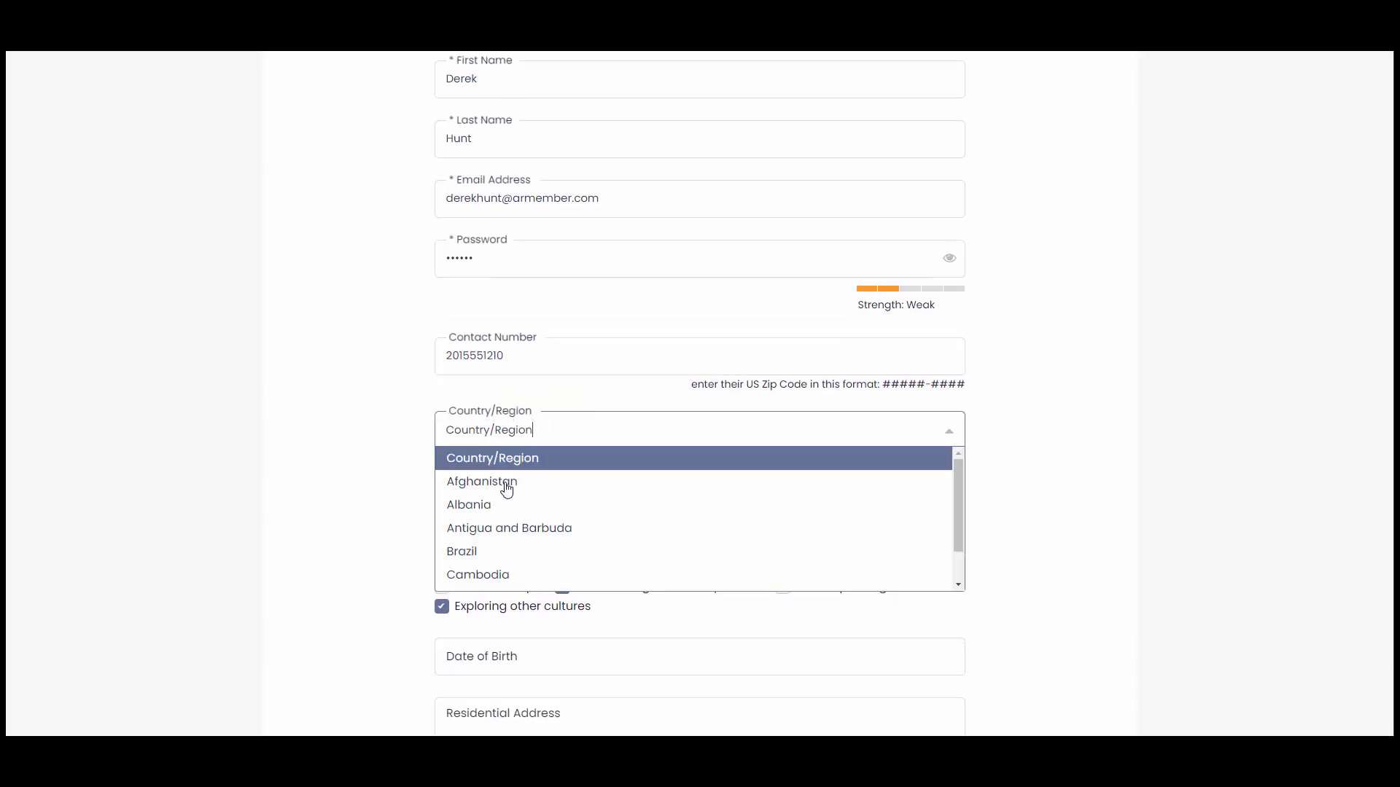
pyautogui.click(484, 576)
pyautogui.click(477, 568)
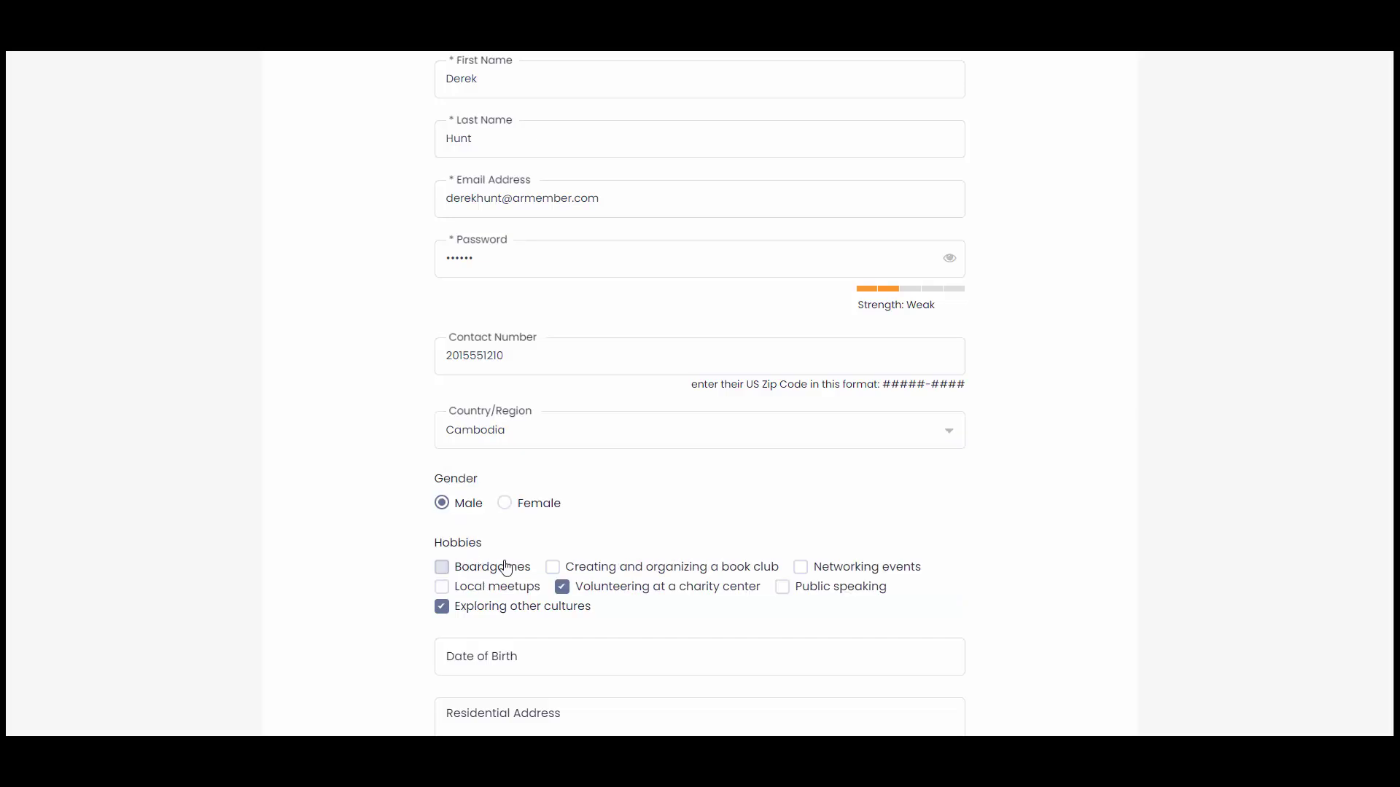
pyautogui.scroll(-4, 540, 537)
pyautogui.scroll(-1, 511, 530)
pyautogui.click(469, 523)
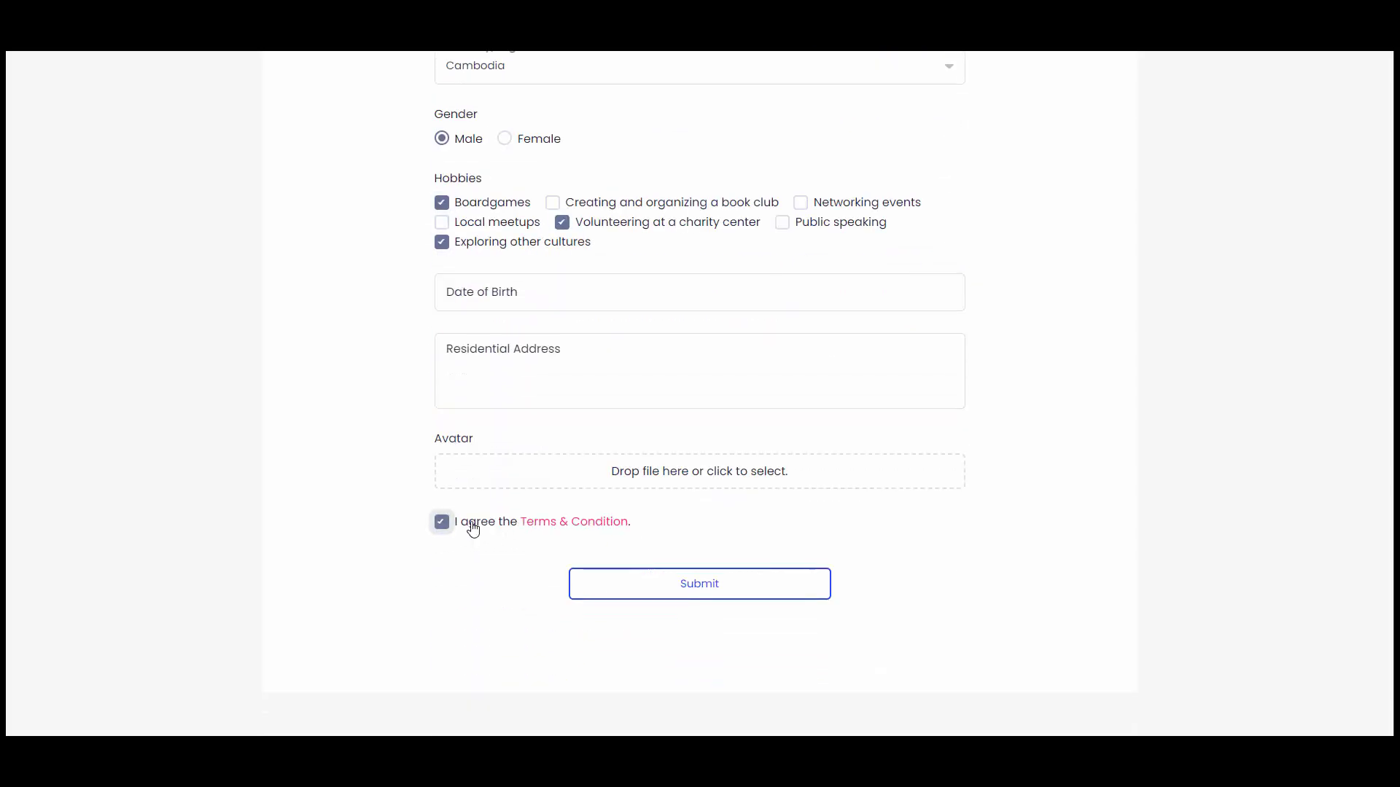
pyautogui.click(696, 591)
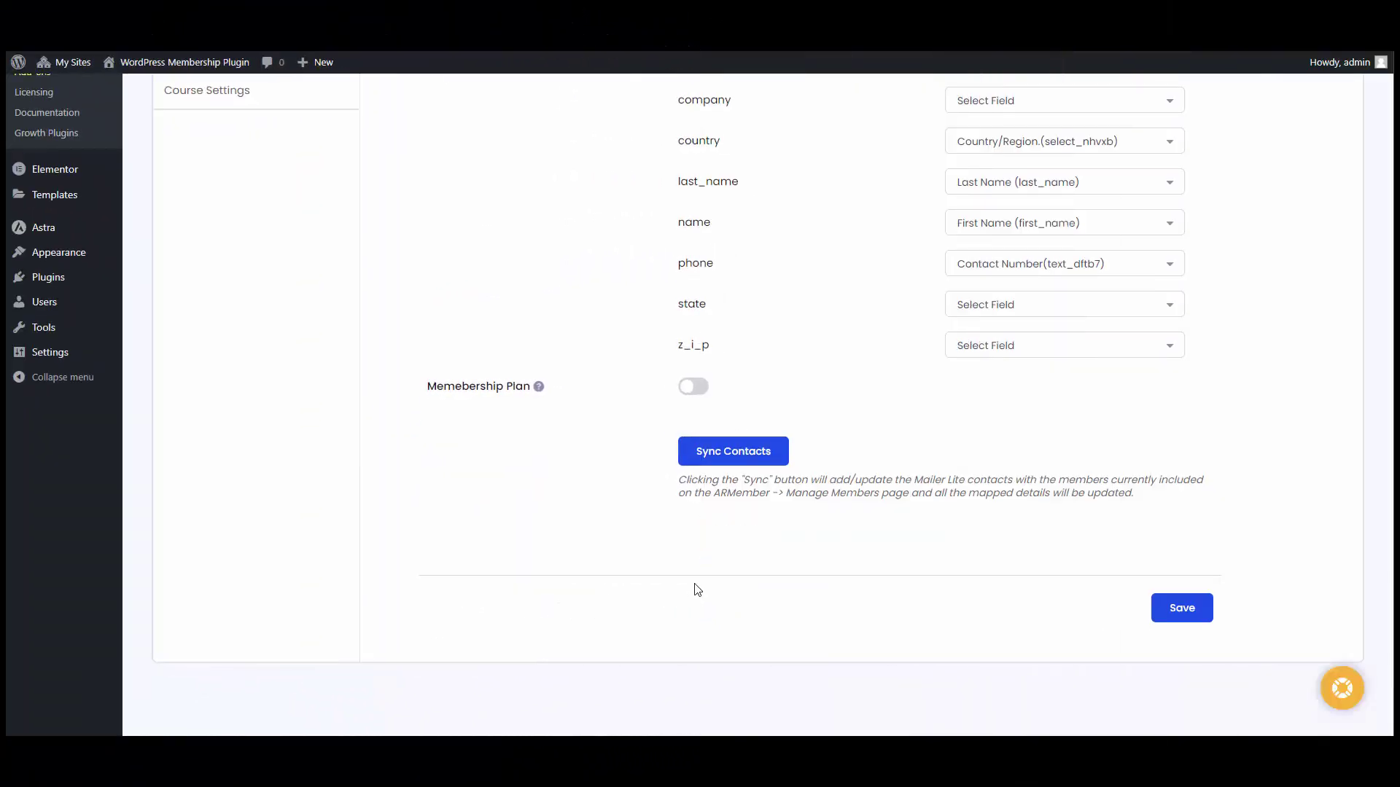
# Open ARMember Manage Members to see the newly registered member at the top
pyautogui.scroll(3, 66, 190)
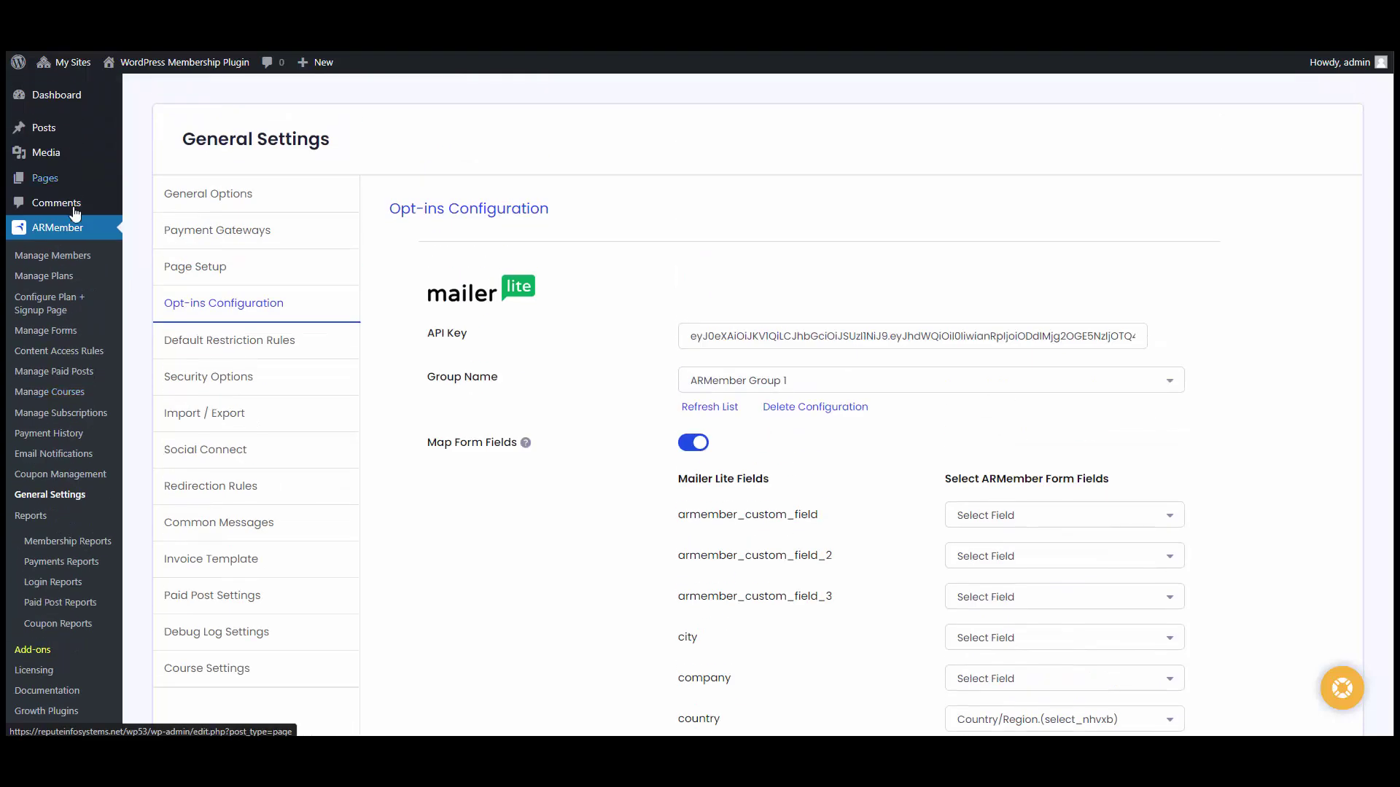
pyautogui.click(74, 255)
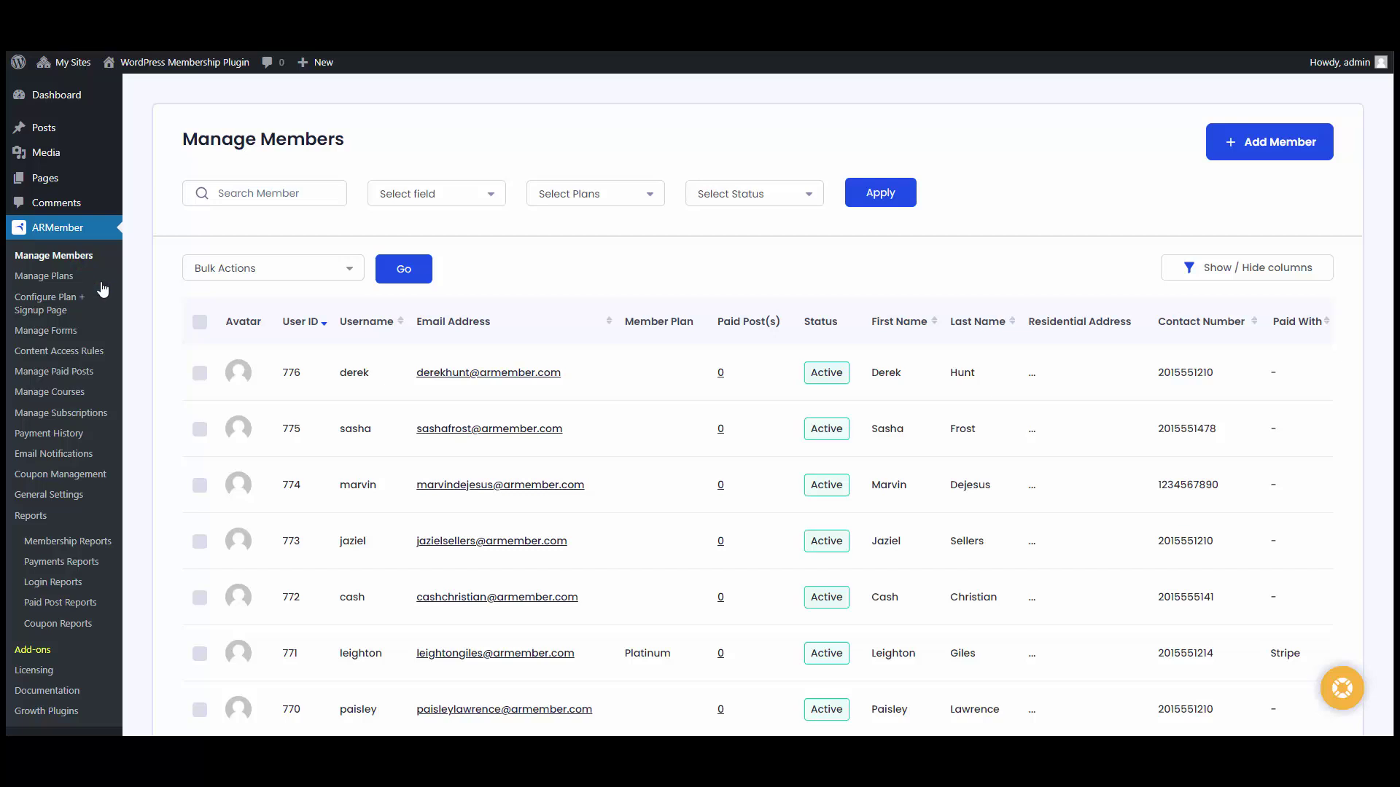
pyautogui.moveTo(322, 378)
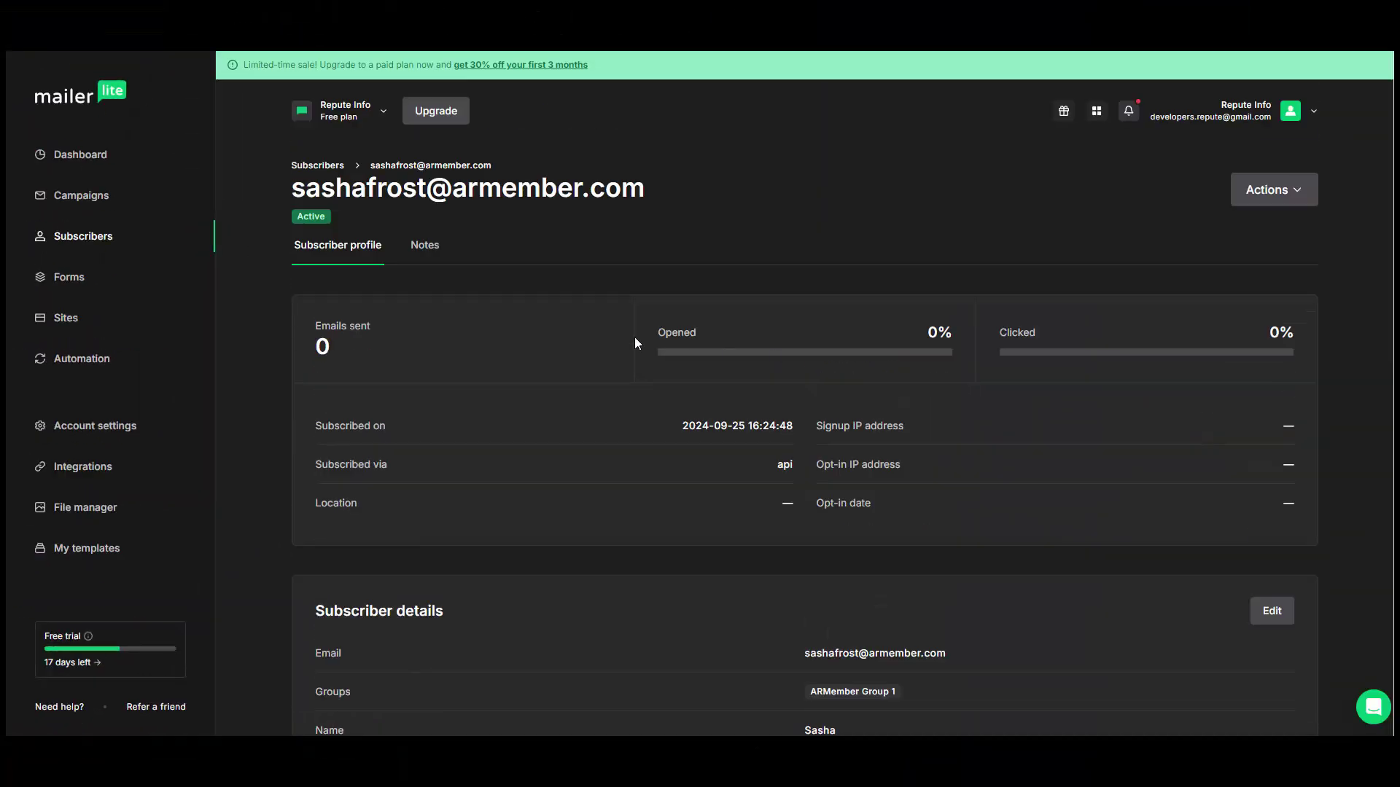
# Open the newest MailerLite subscriber's profile and check their synced name, phone and ARMember Group 1
pyautogui.click(84, 239)
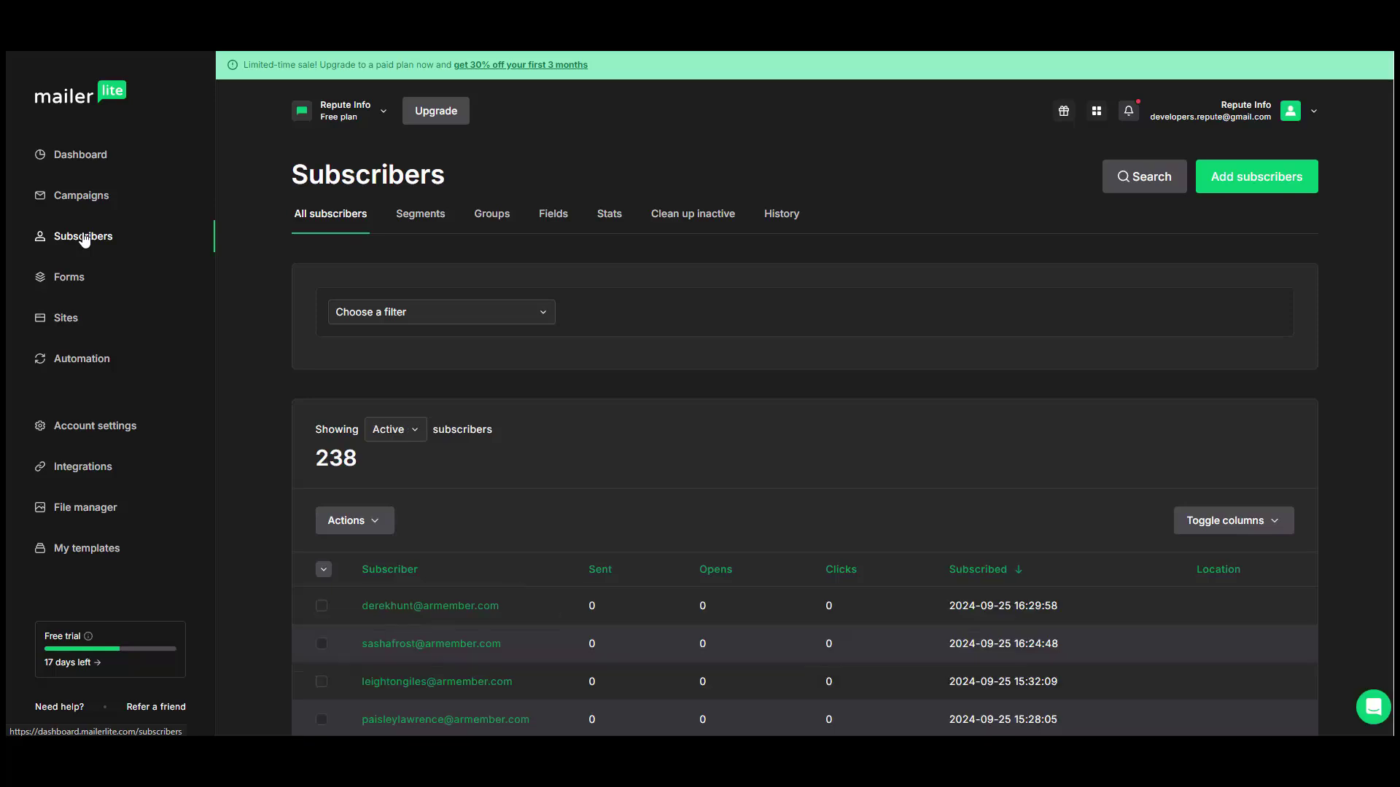
pyautogui.scroll(-2, 824, 427)
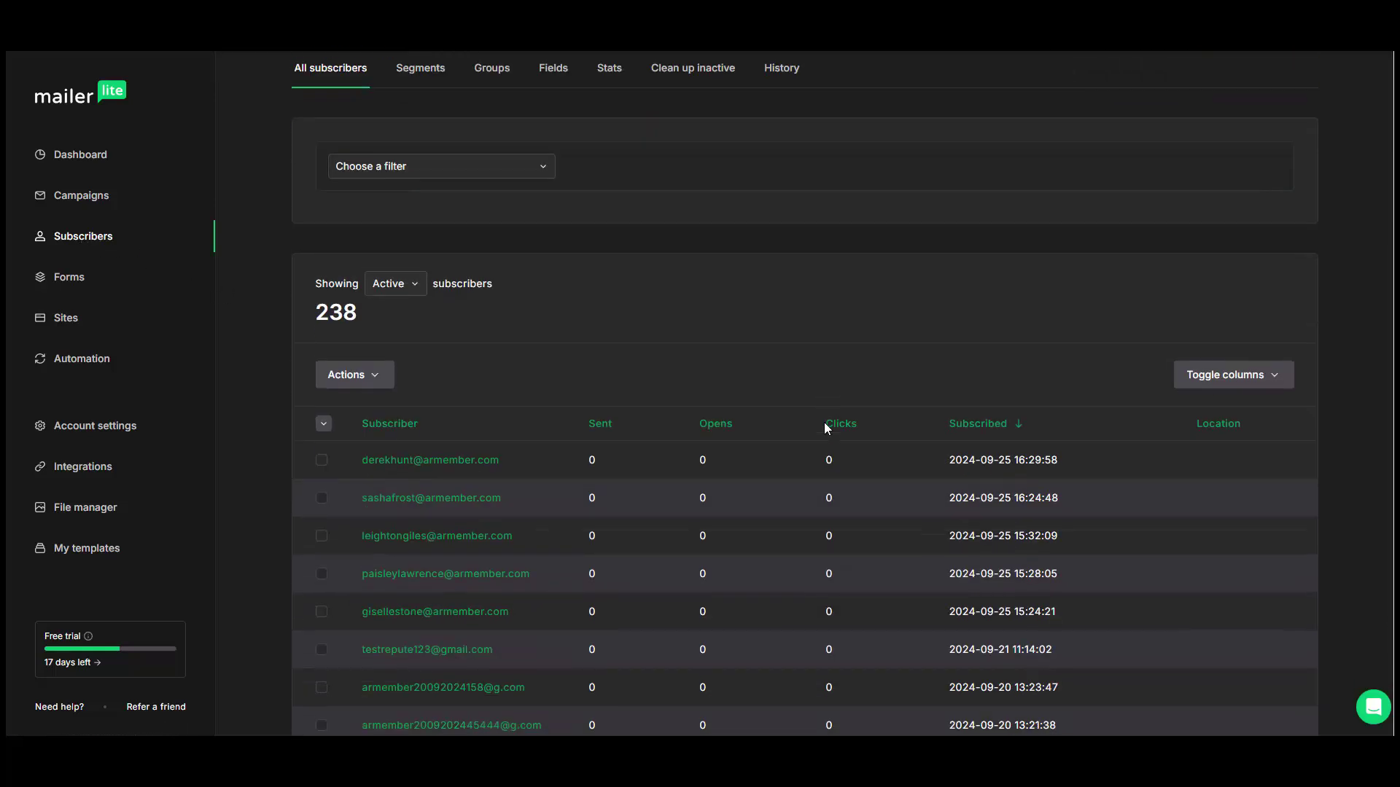
pyautogui.click(447, 461)
pyautogui.scroll(-3, 431, 468)
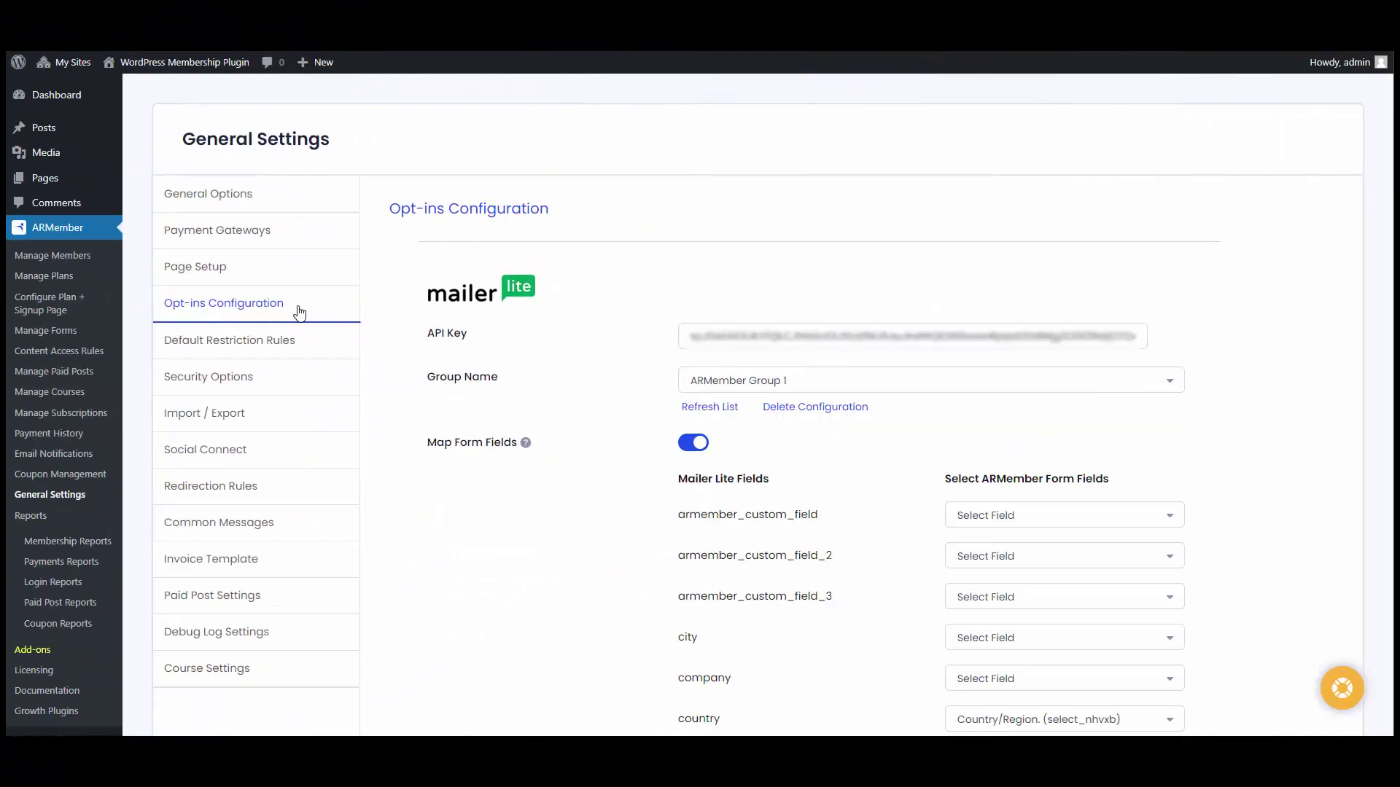
# Turn on Membership Plan mapping, link Group 1 to Platinum and Group 2 to Gold, and save
pyautogui.scroll(-8, 603, 277)
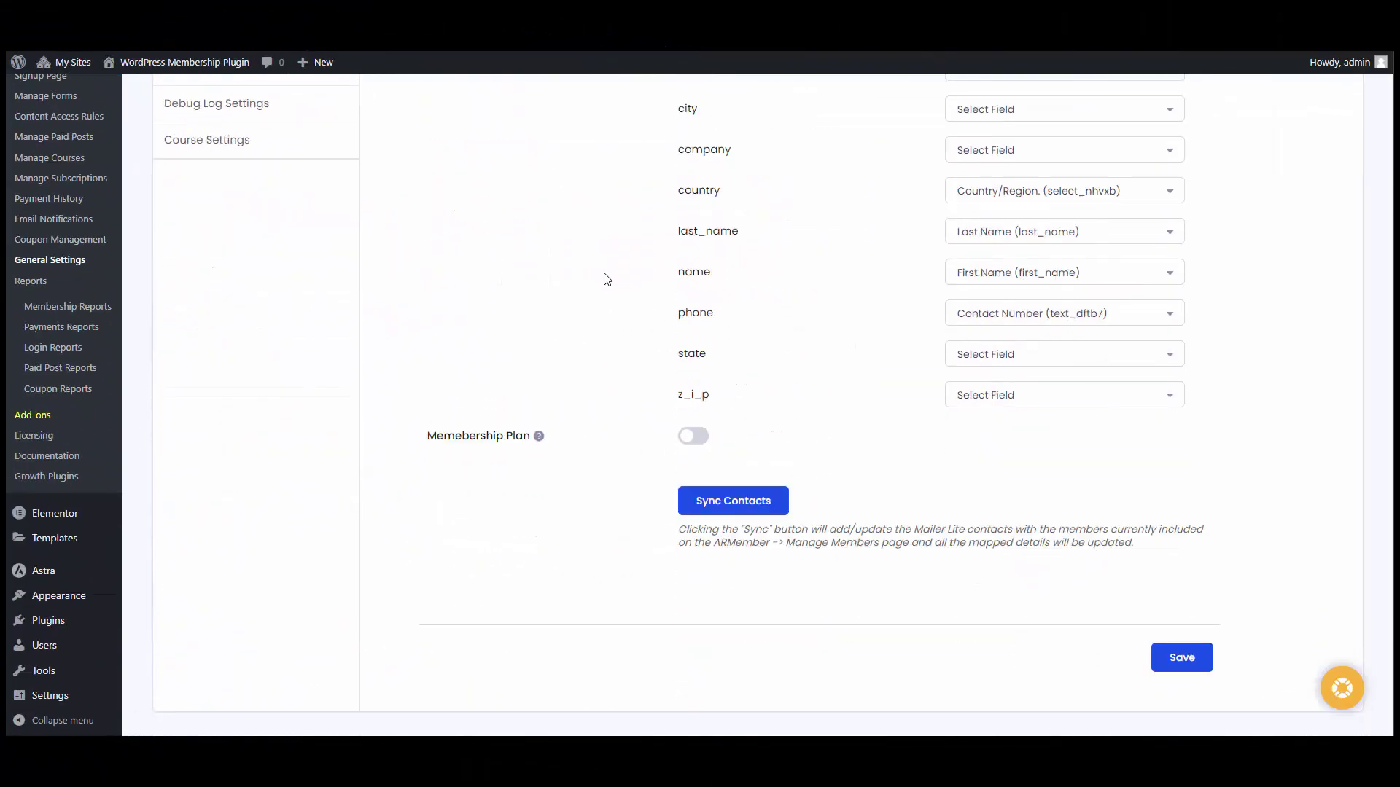
pyautogui.click(693, 388)
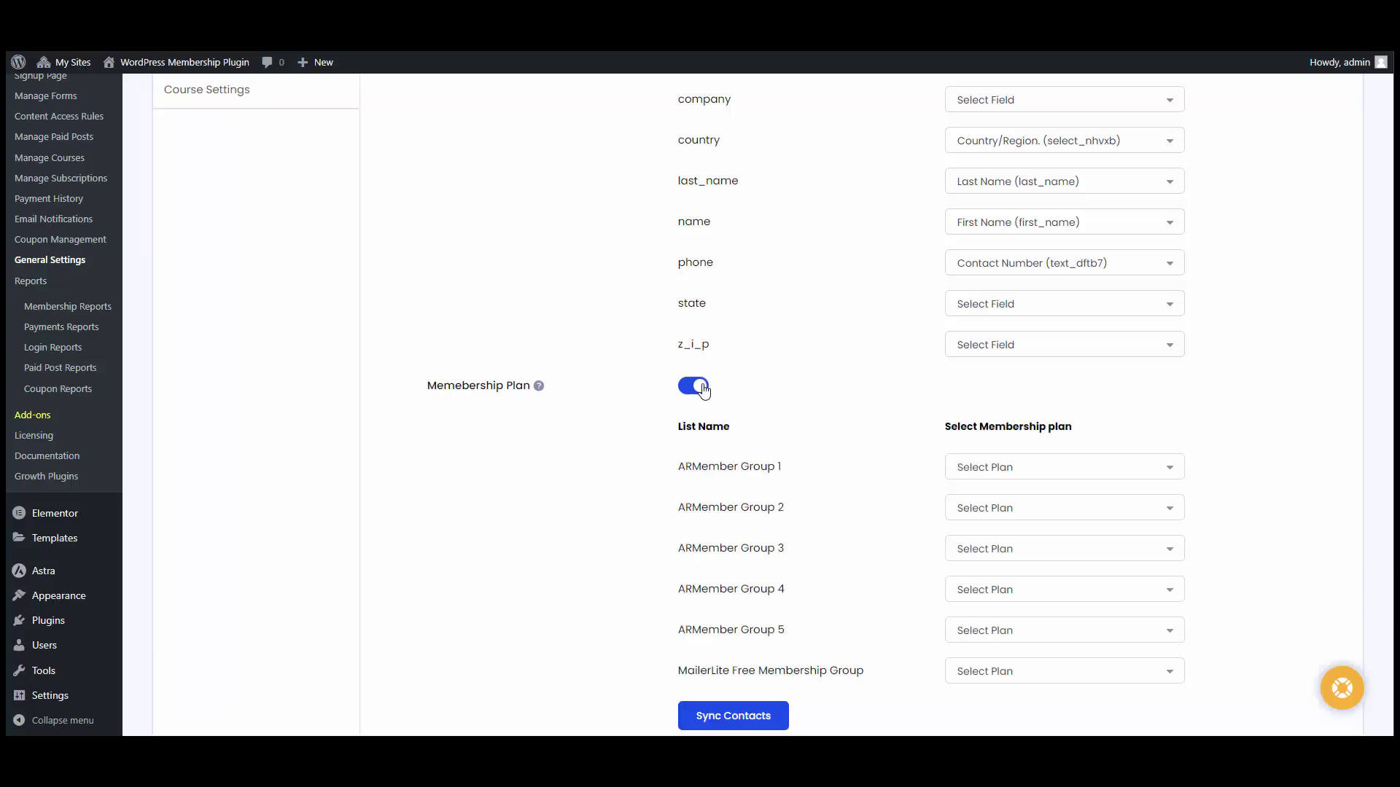
pyautogui.scroll(-1, 694, 390)
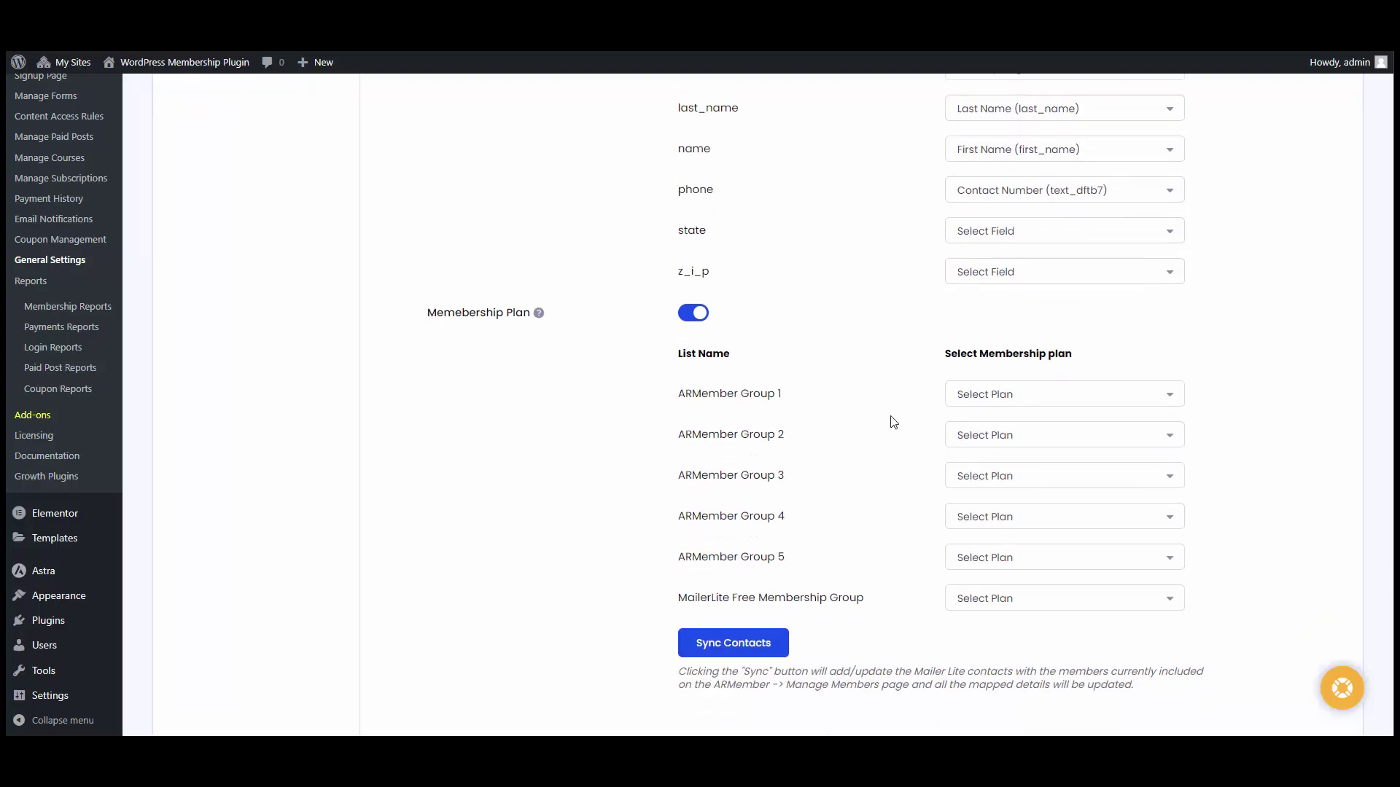
pyautogui.click(1011, 396)
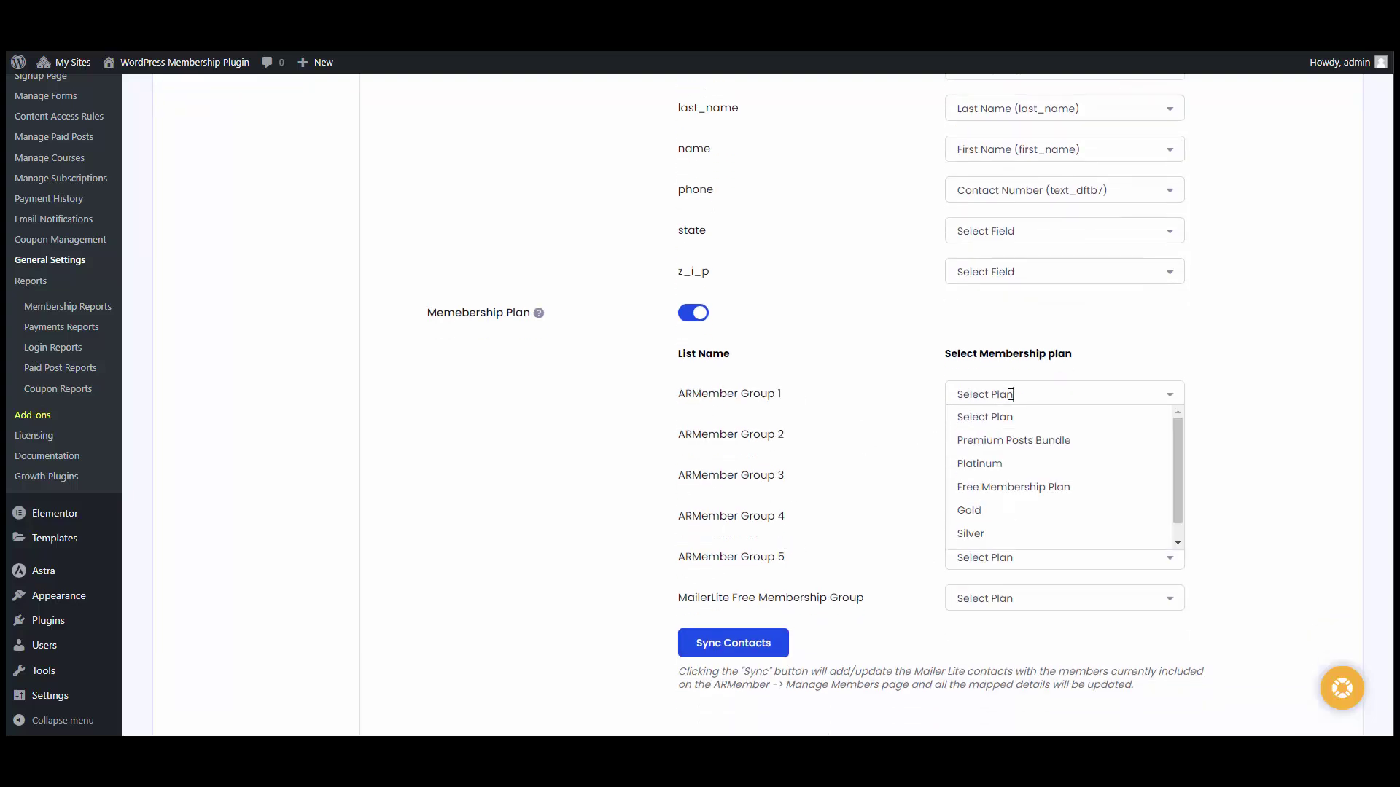
pyautogui.click(992, 465)
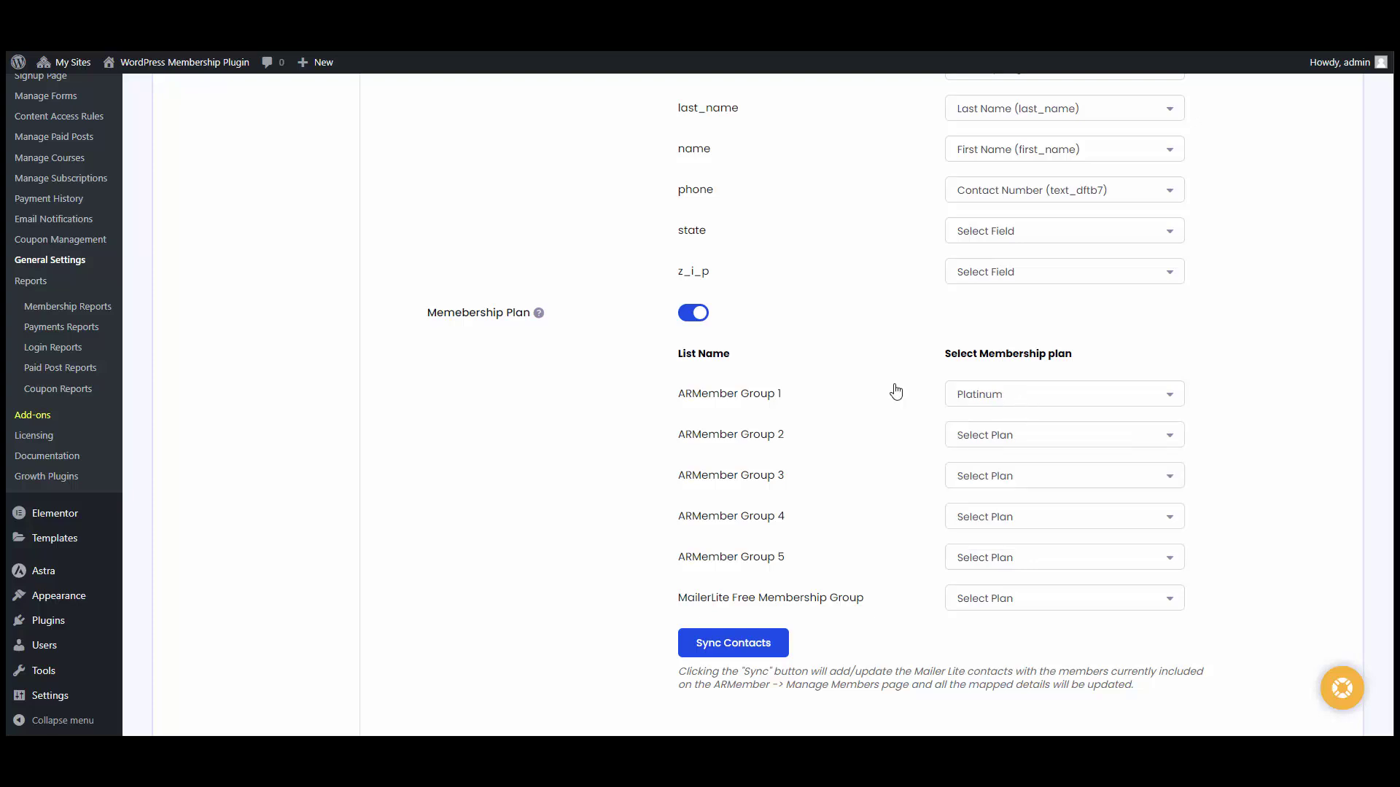
pyautogui.click(960, 437)
pyautogui.click(983, 558)
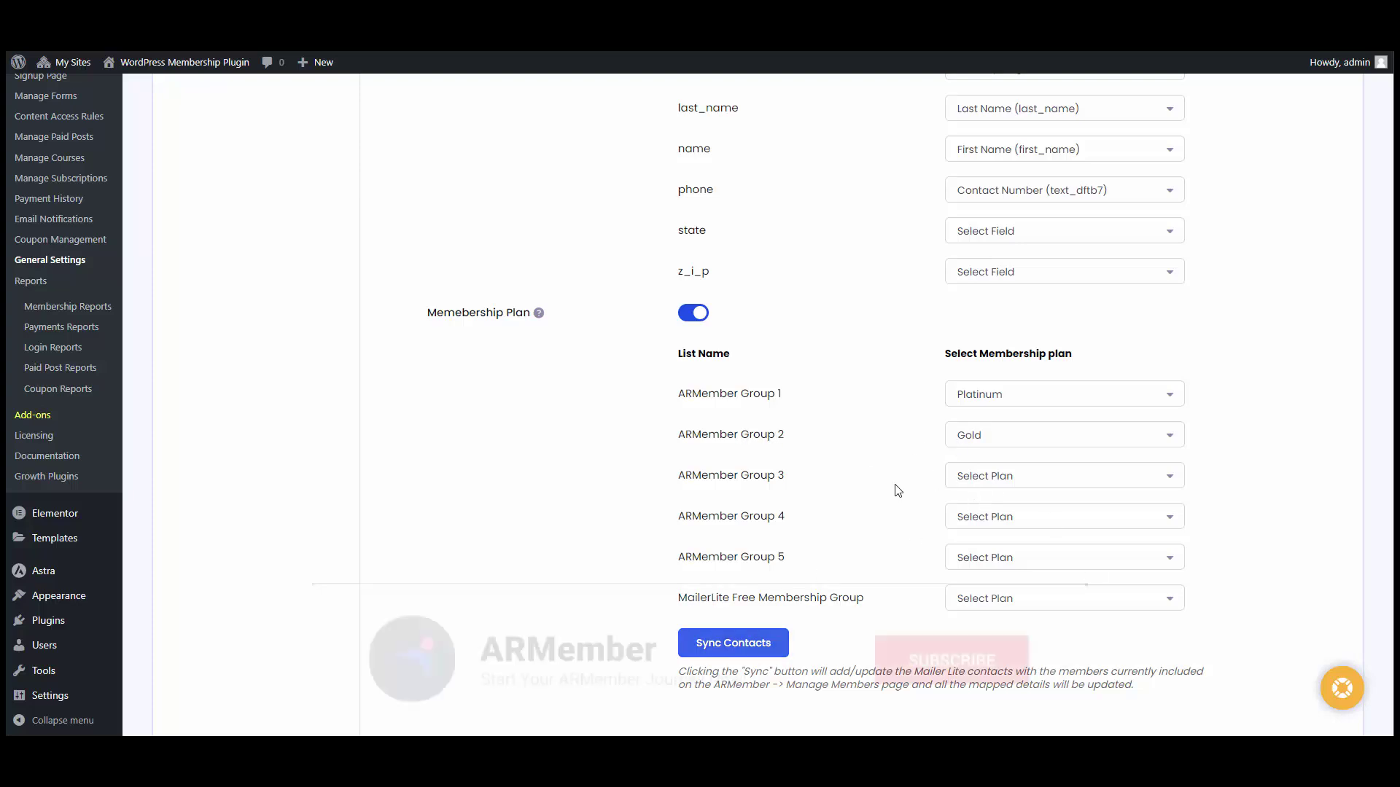
pyautogui.scroll(-3, 962, 510)
pyautogui.click(1187, 613)
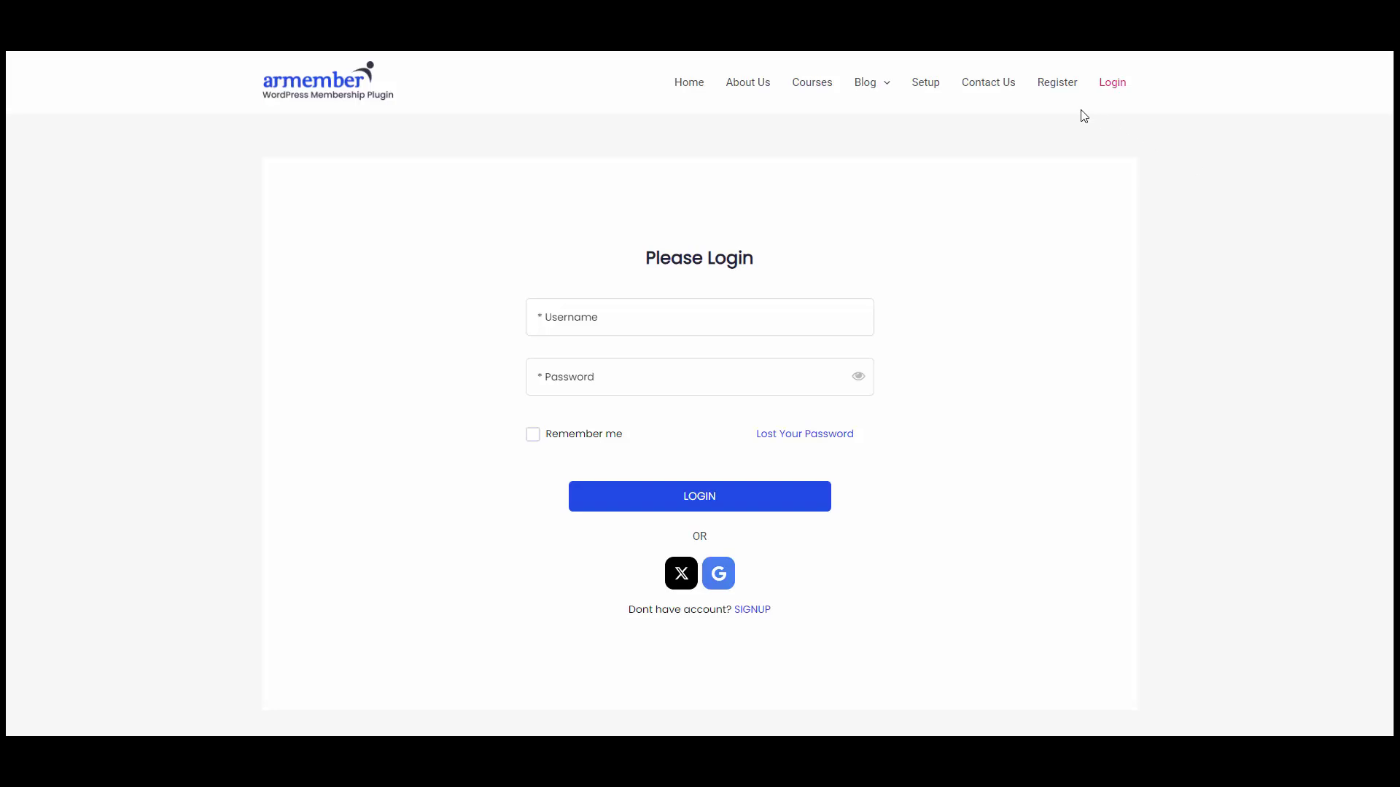
# Go to the Setup page and choose the Platinum membership plan
pyautogui.click(915, 92)
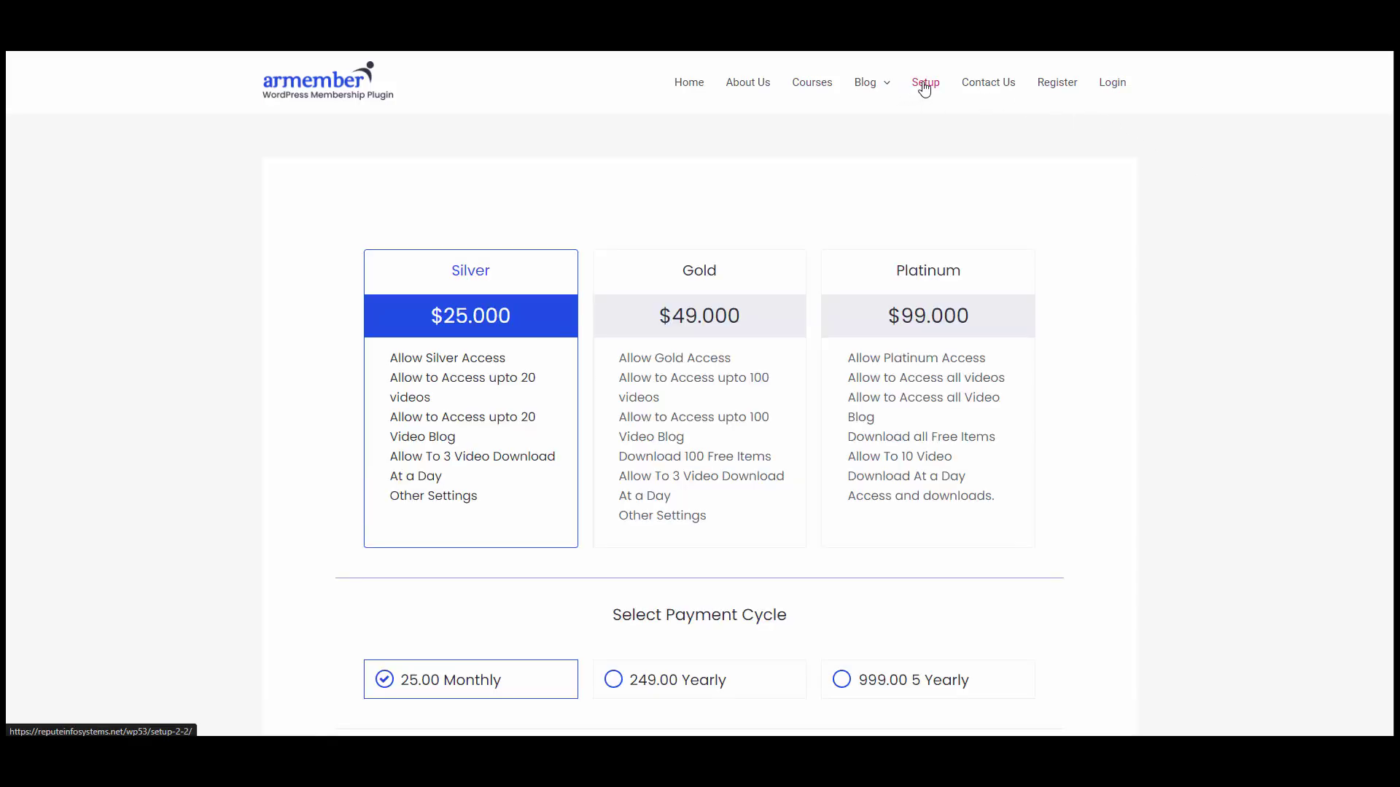
pyautogui.scroll(-3, 940, 146)
pyautogui.click(954, 187)
pyautogui.scroll(-1, 809, 332)
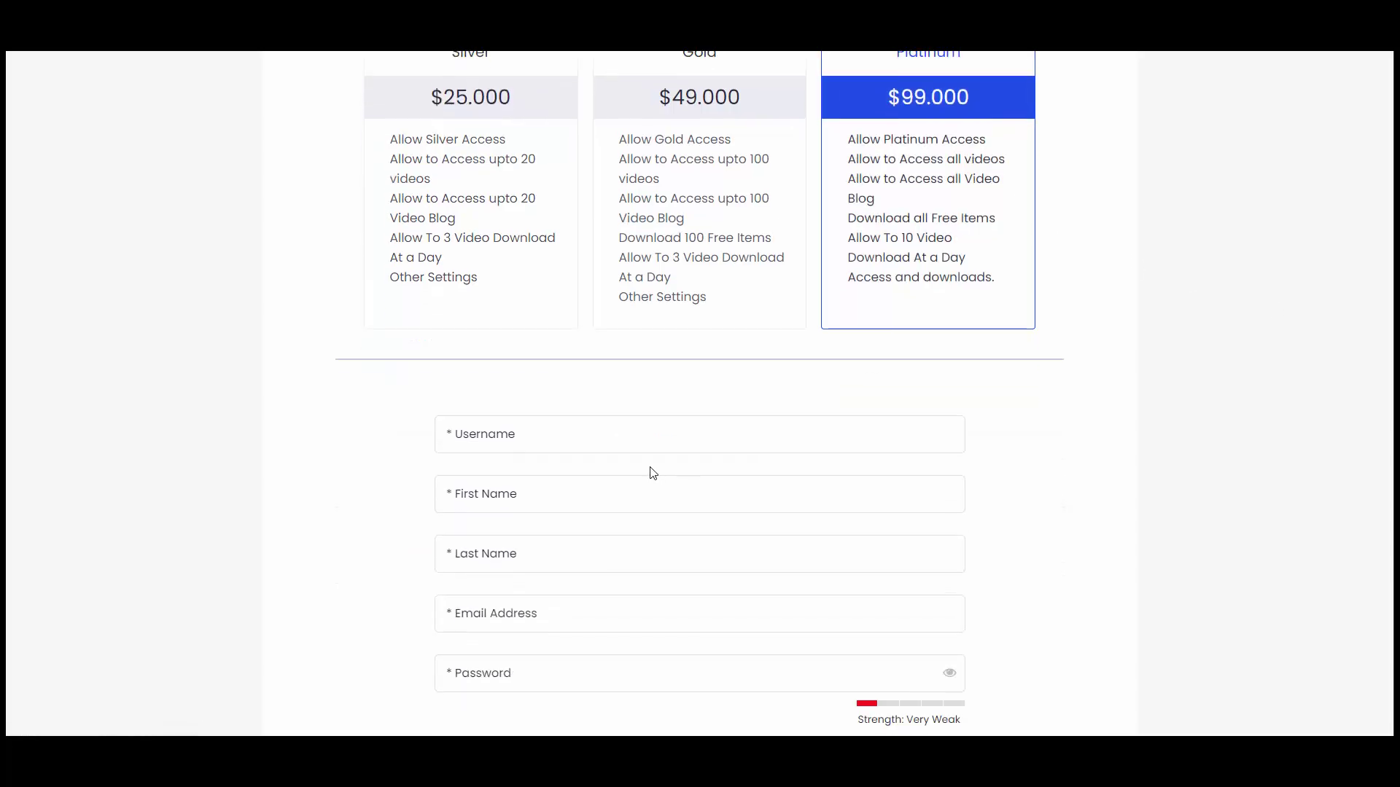
# Fill in the username, first name, last name and email, and add Local meetups to hobbies
pyautogui.click(666, 431)
pyautogui.press('Tab')
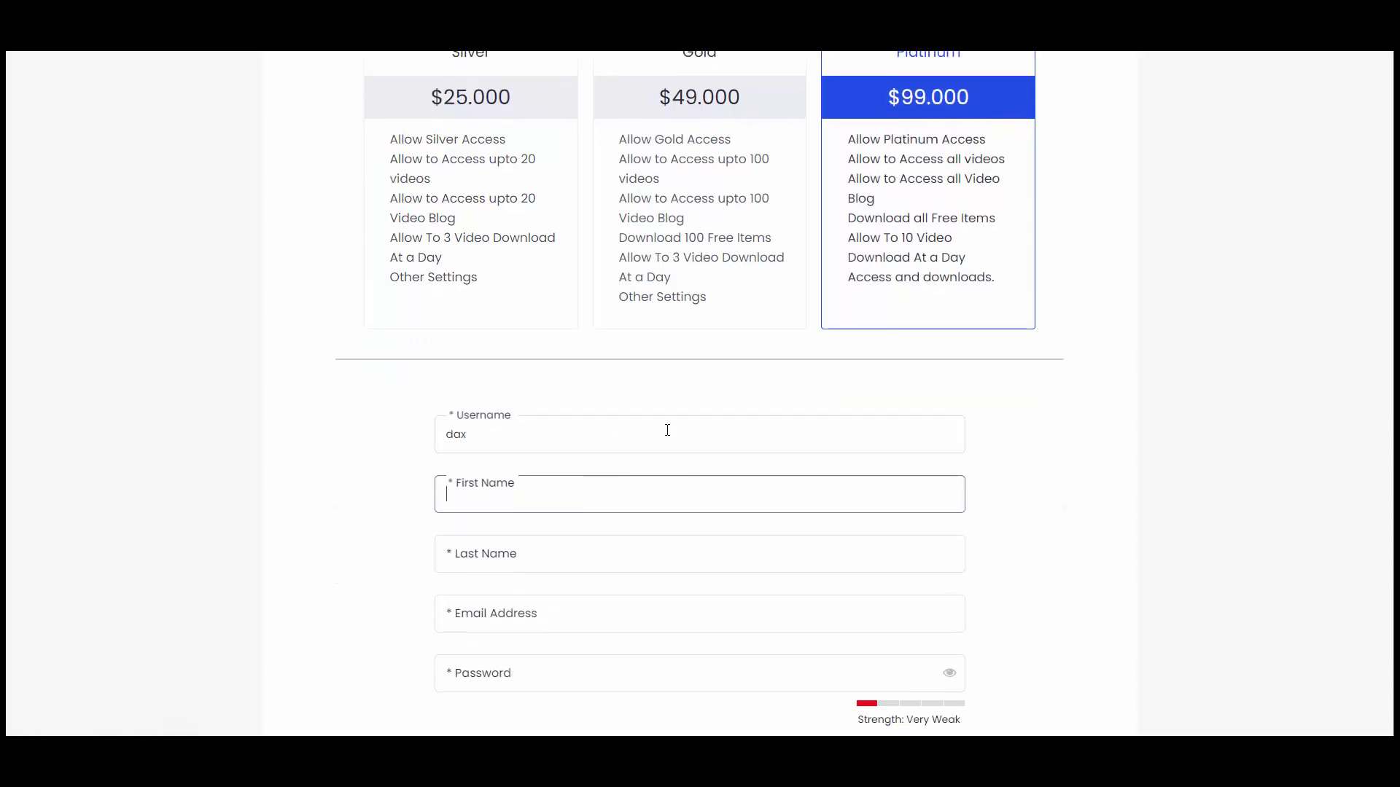
pyautogui.write('Dax')
pyautogui.press('Tab')
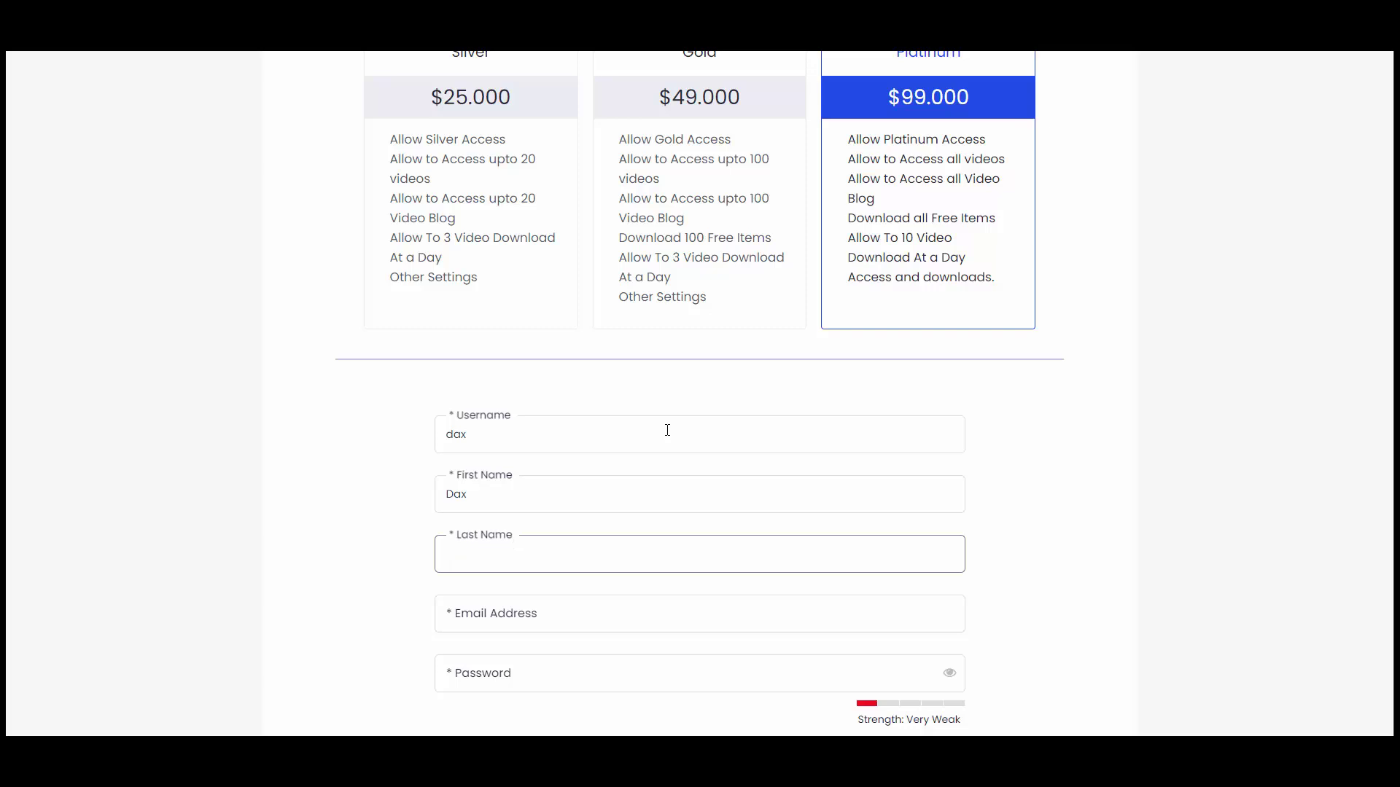
pyautogui.press('Tab')
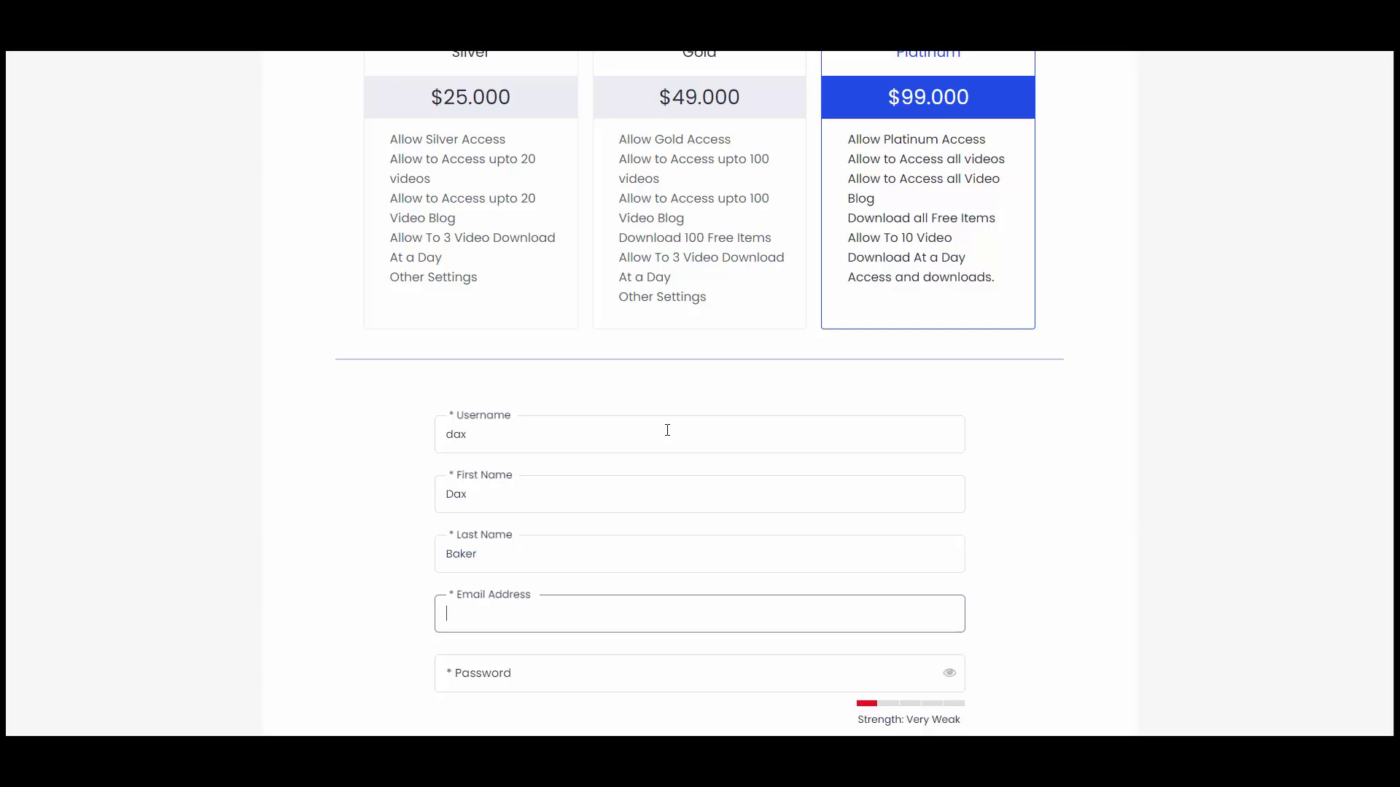
pyautogui.write('d')
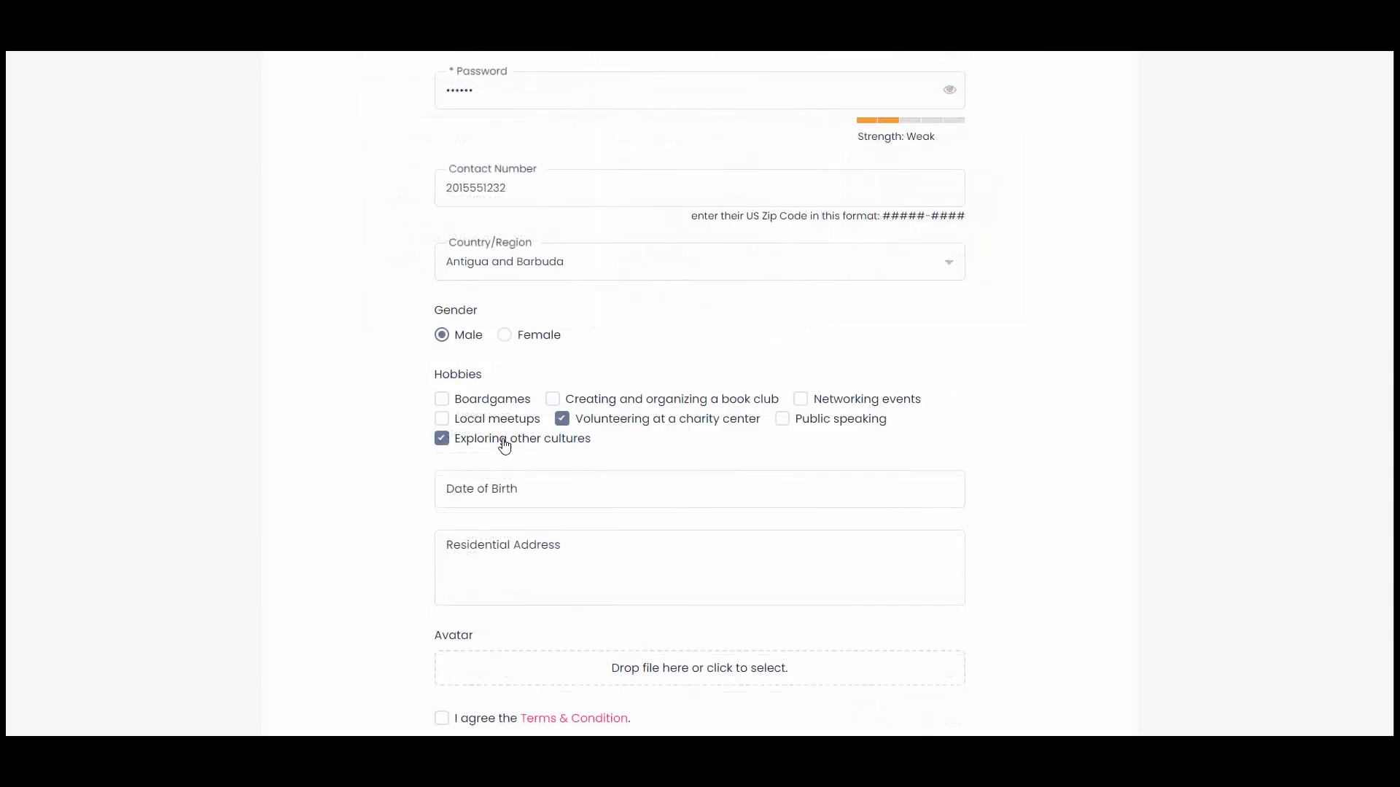
pyautogui.click(496, 419)
# Accept the Terms & Condition and switch the payment gateway to Stripe, showing the $108.900 total
pyautogui.scroll(-1, 514, 474)
pyautogui.click(481, 648)
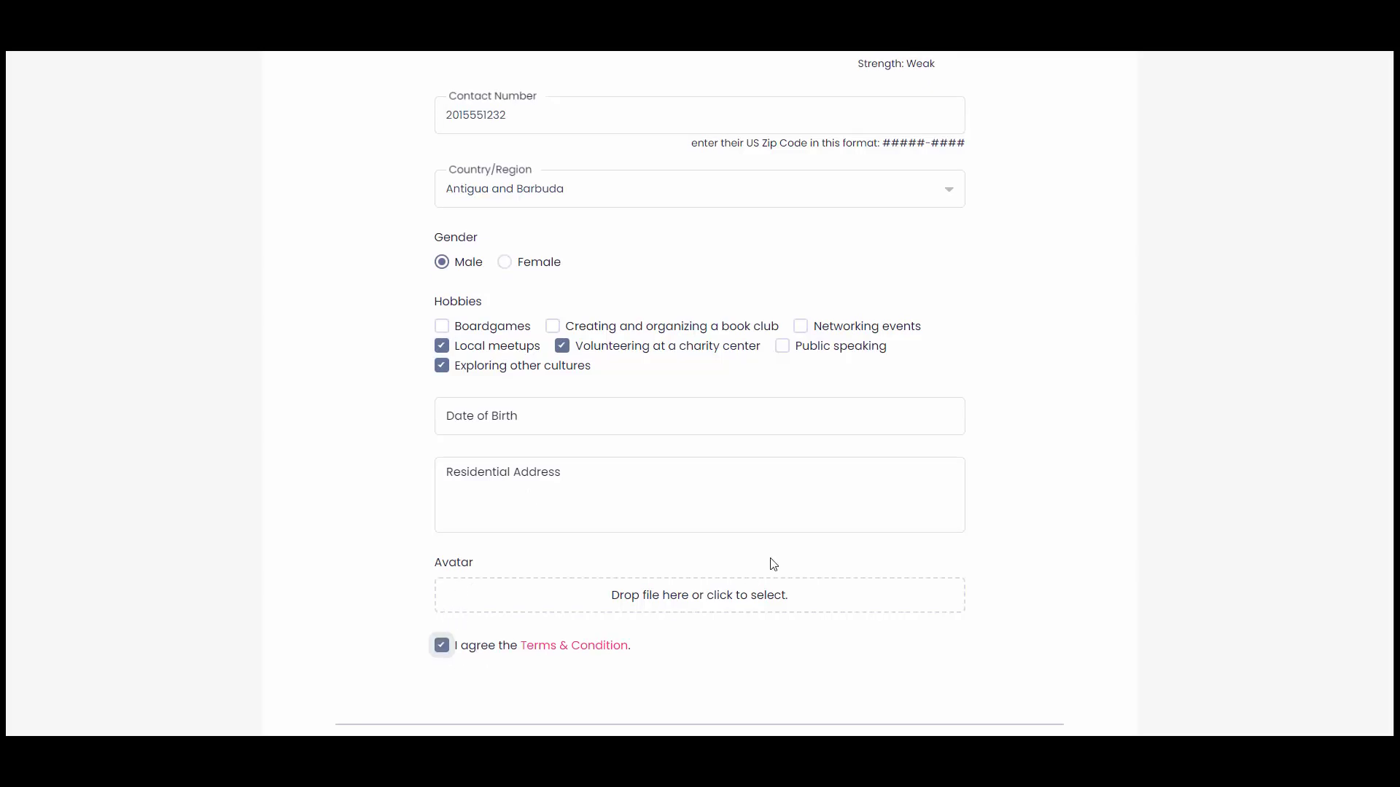
pyautogui.scroll(-4, 772, 562)
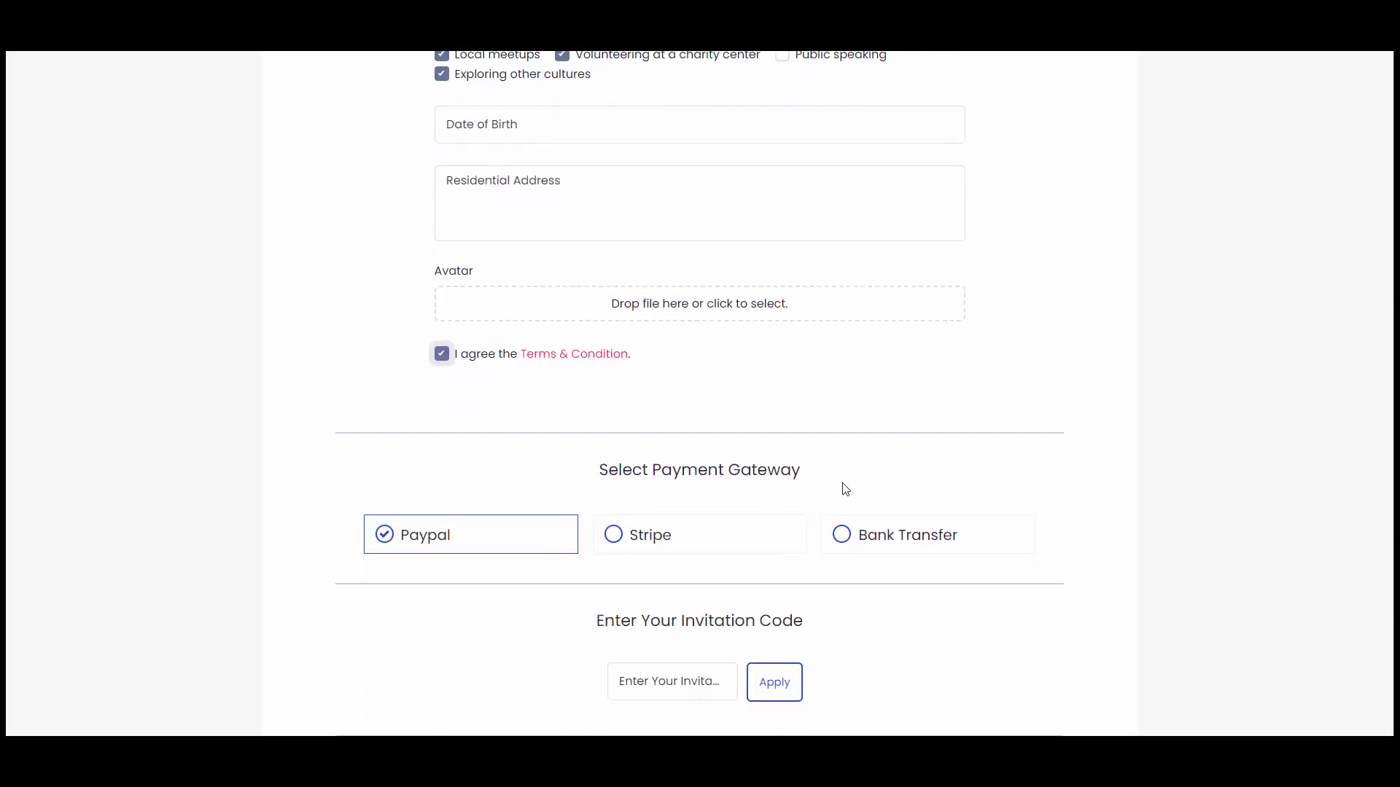
pyautogui.scroll(-1, 729, 478)
pyautogui.click(736, 478)
pyautogui.scroll(-6, 740, 478)
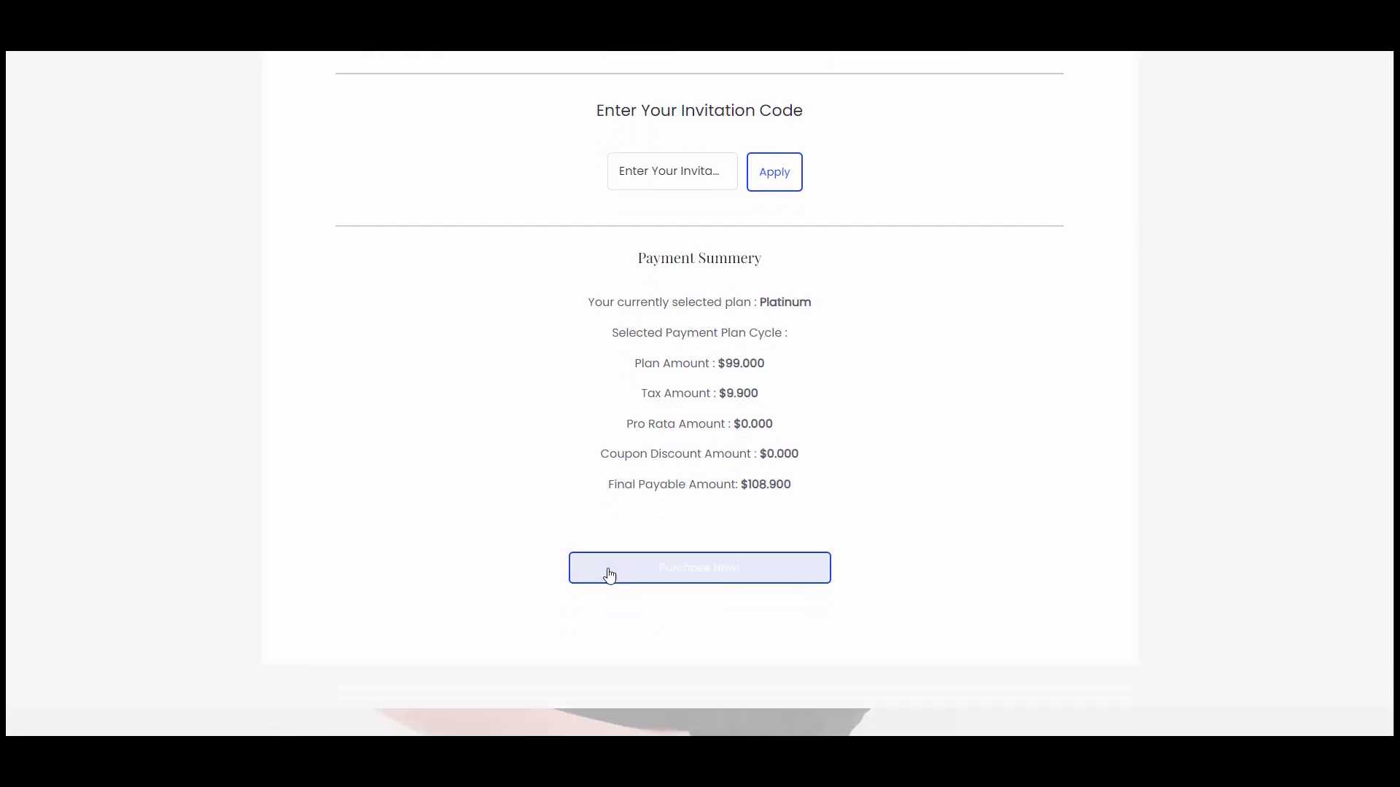
# Submit the Platinum signup and pay through Stripe with test card details
pyautogui.click(678, 570)
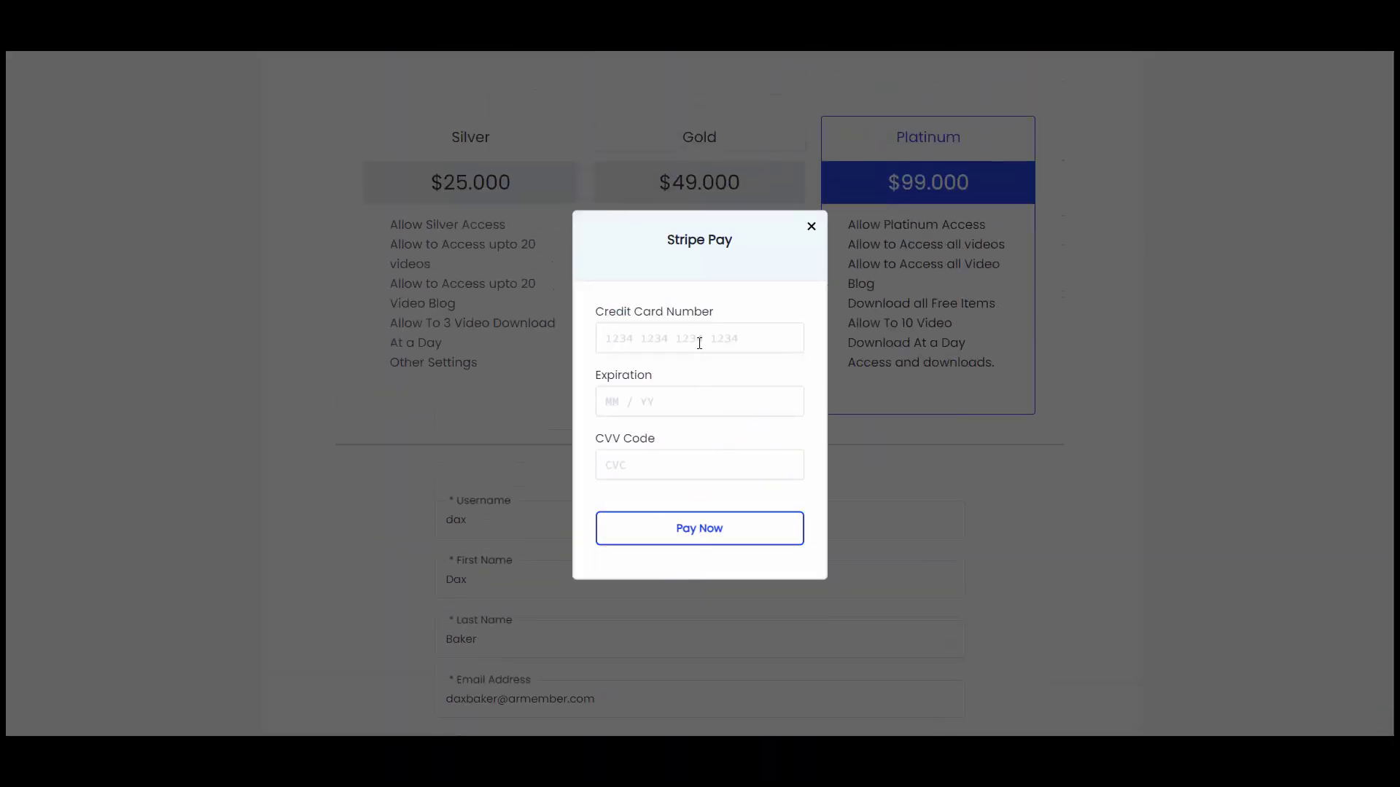
pyautogui.click(699, 343)
pyautogui.write('4111111111111111')
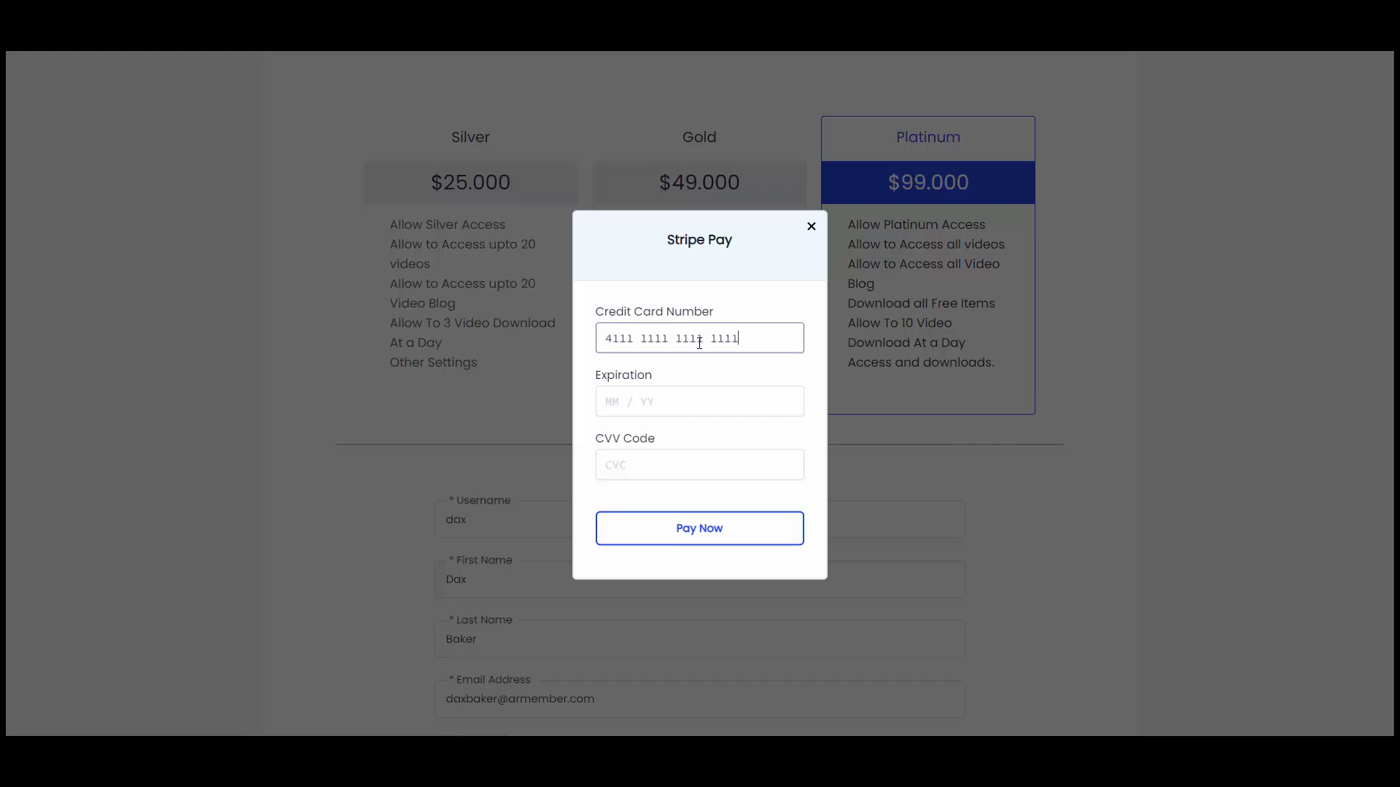
pyautogui.write('123')
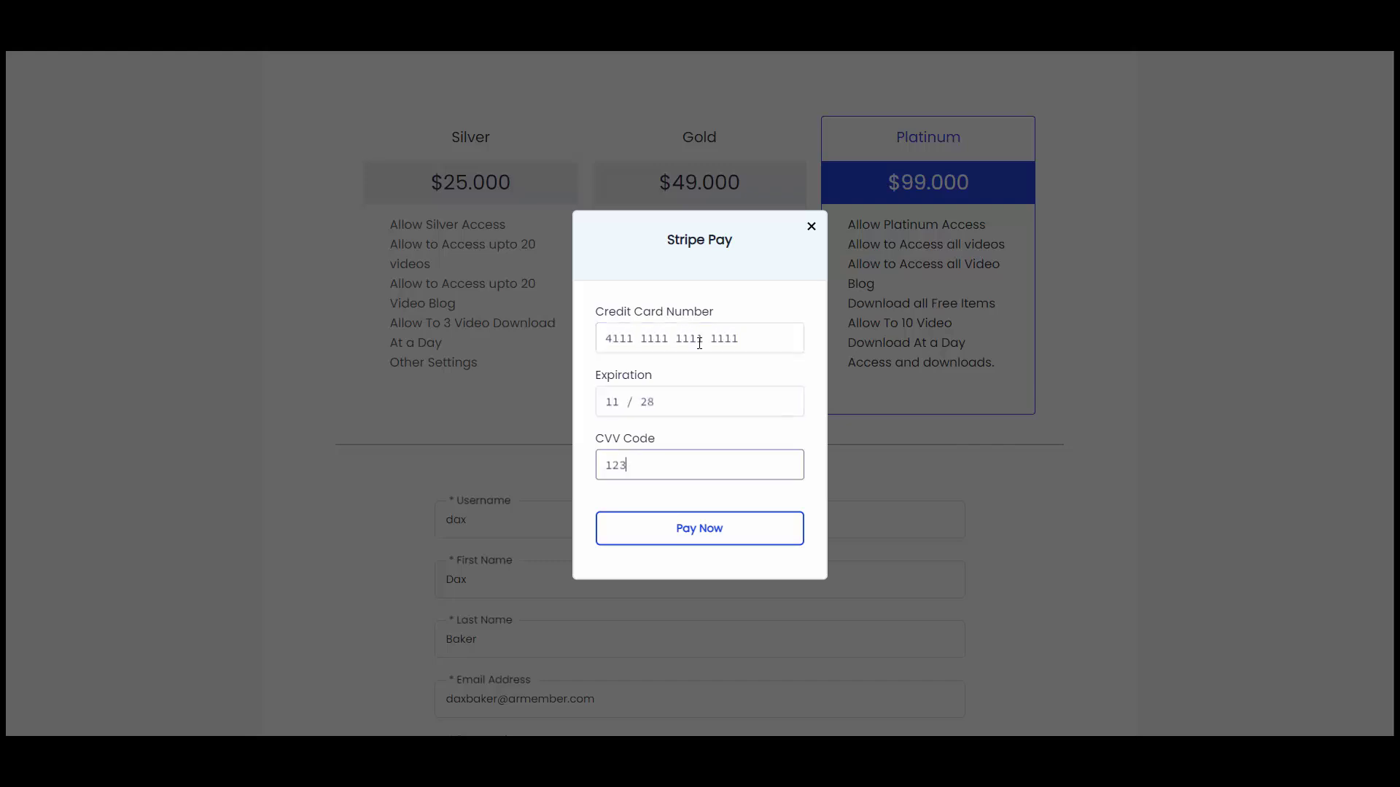
pyautogui.click(698, 534)
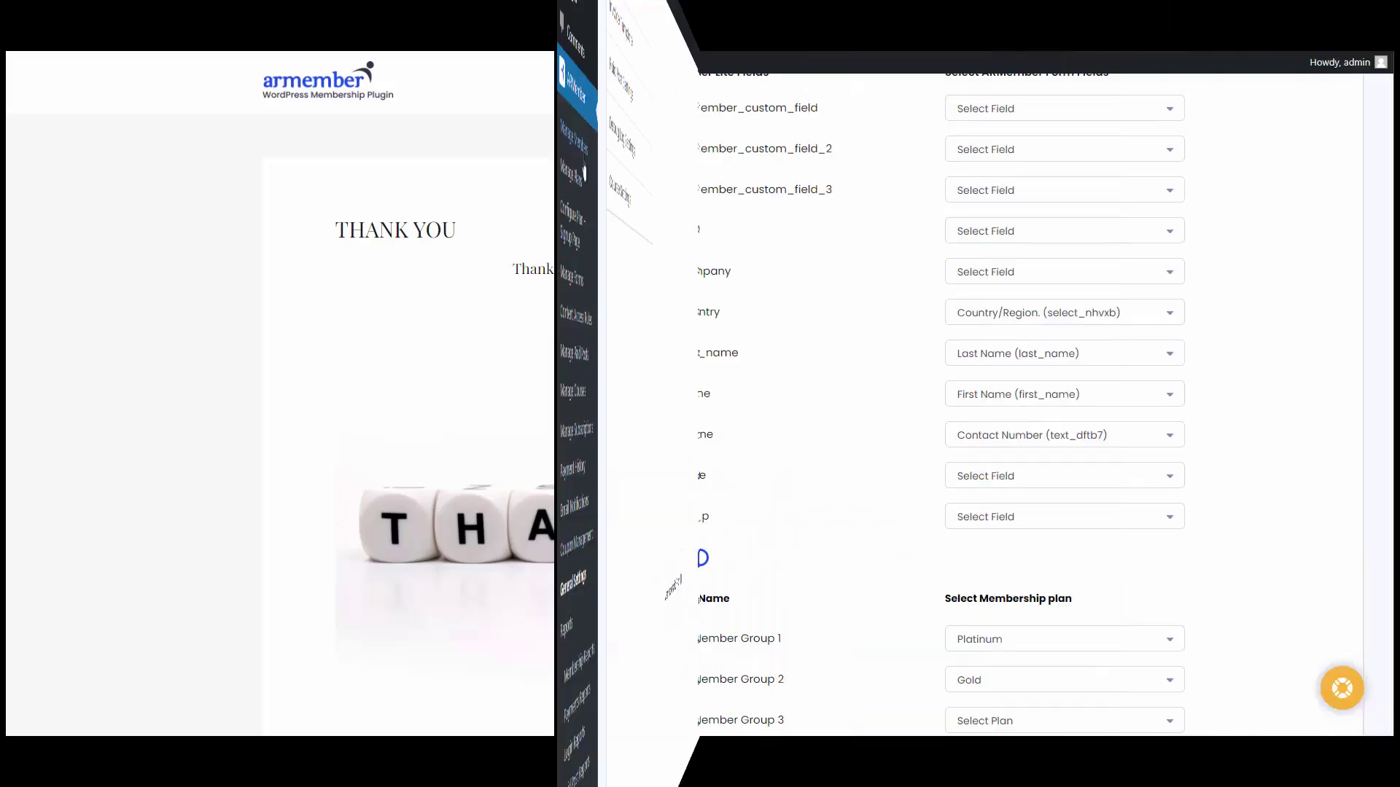
# Check the members list, then open the newest MailerLite subscriber to verify Group 1 and their details
pyautogui.click(101, 259)
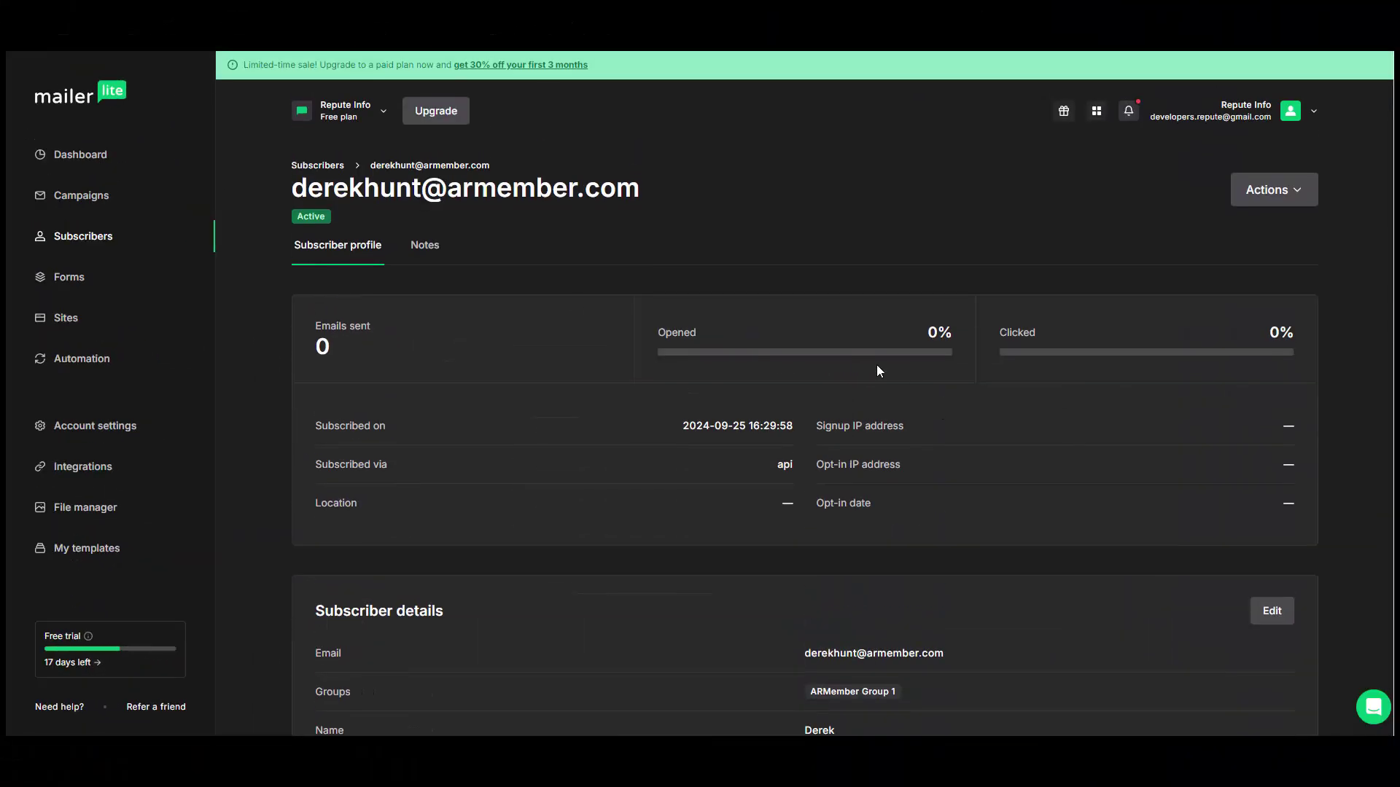
pyautogui.click(77, 238)
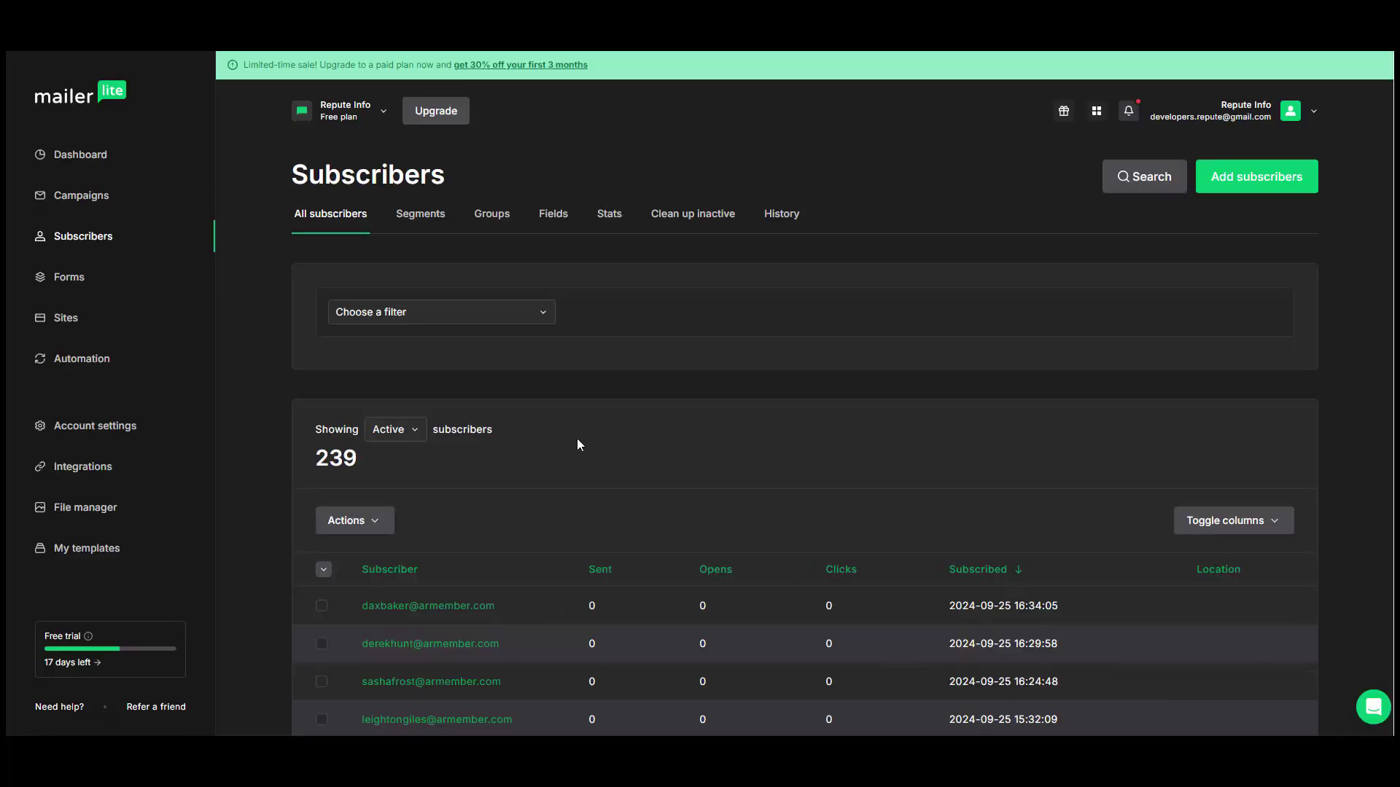
pyautogui.scroll(-3, 500, 442)
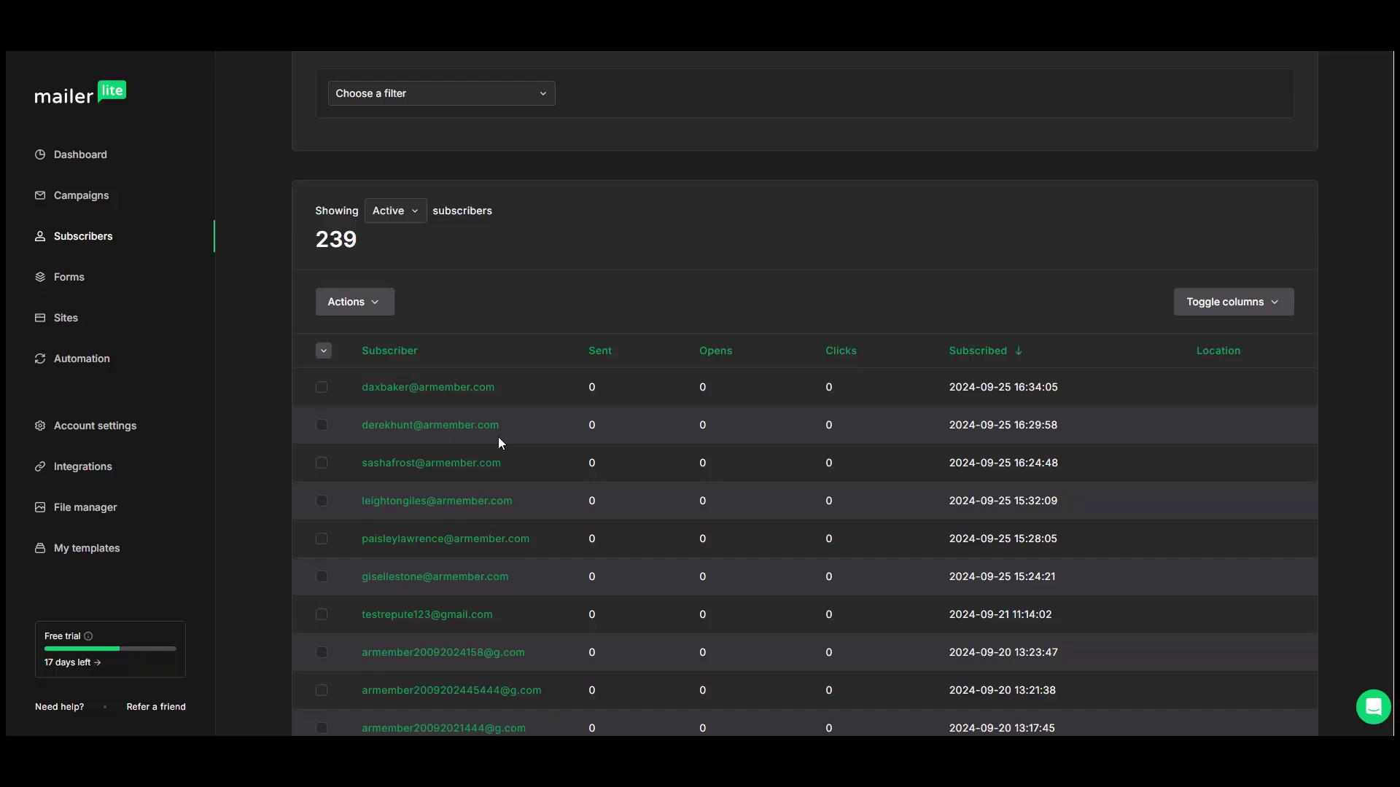
pyautogui.click(460, 396)
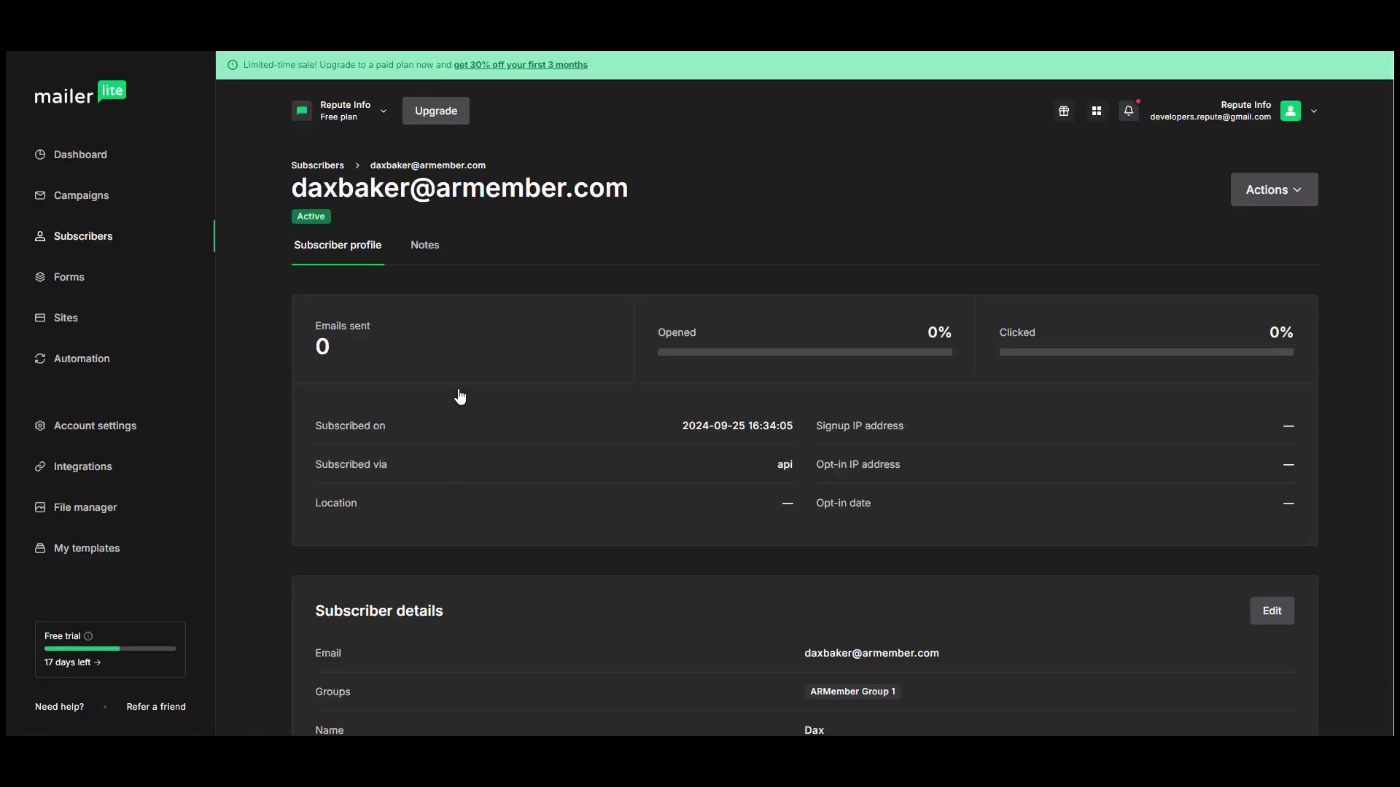
pyautogui.scroll(-4, 478, 419)
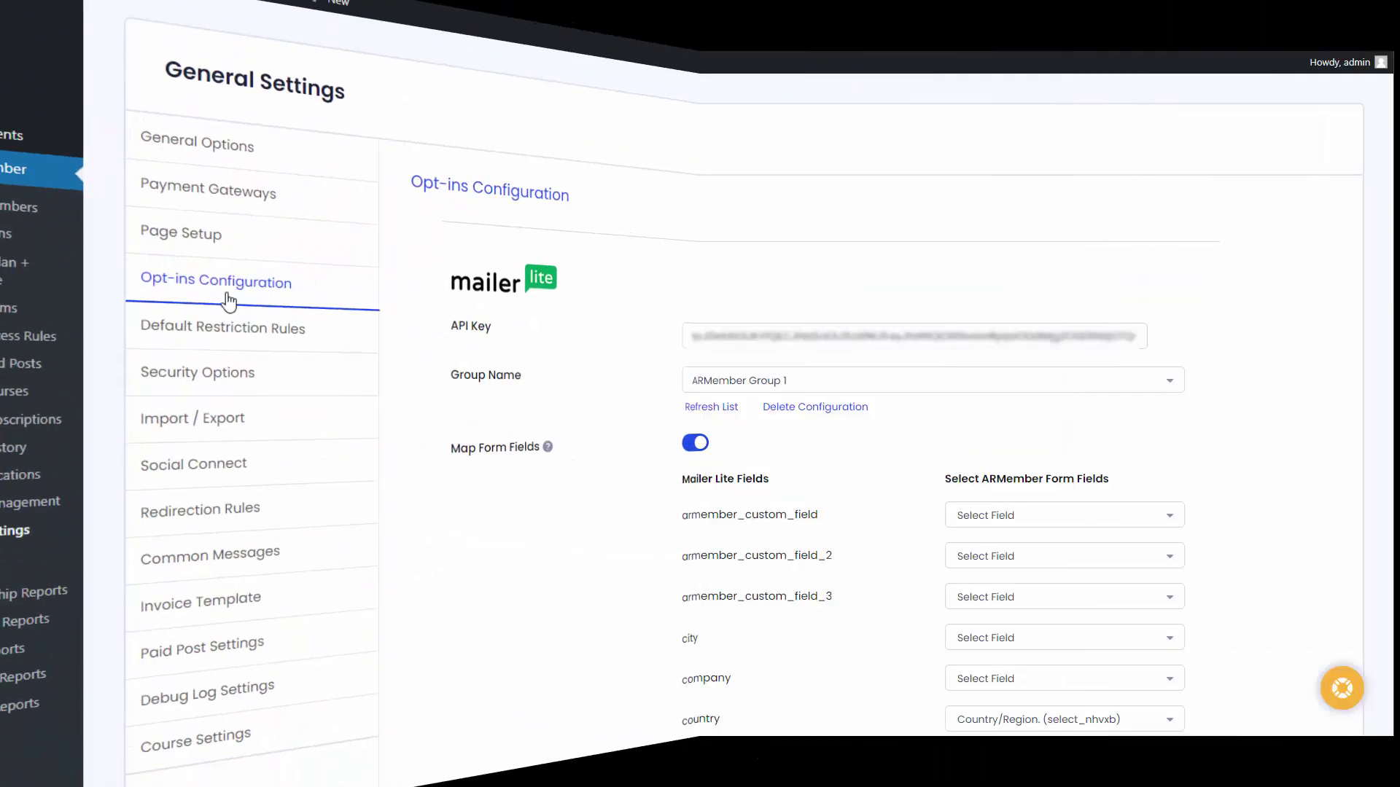
# Run Sync Contacts on the Opt-ins Configuration page and confirm with Yes
pyautogui.scroll(-10, 547, 522)
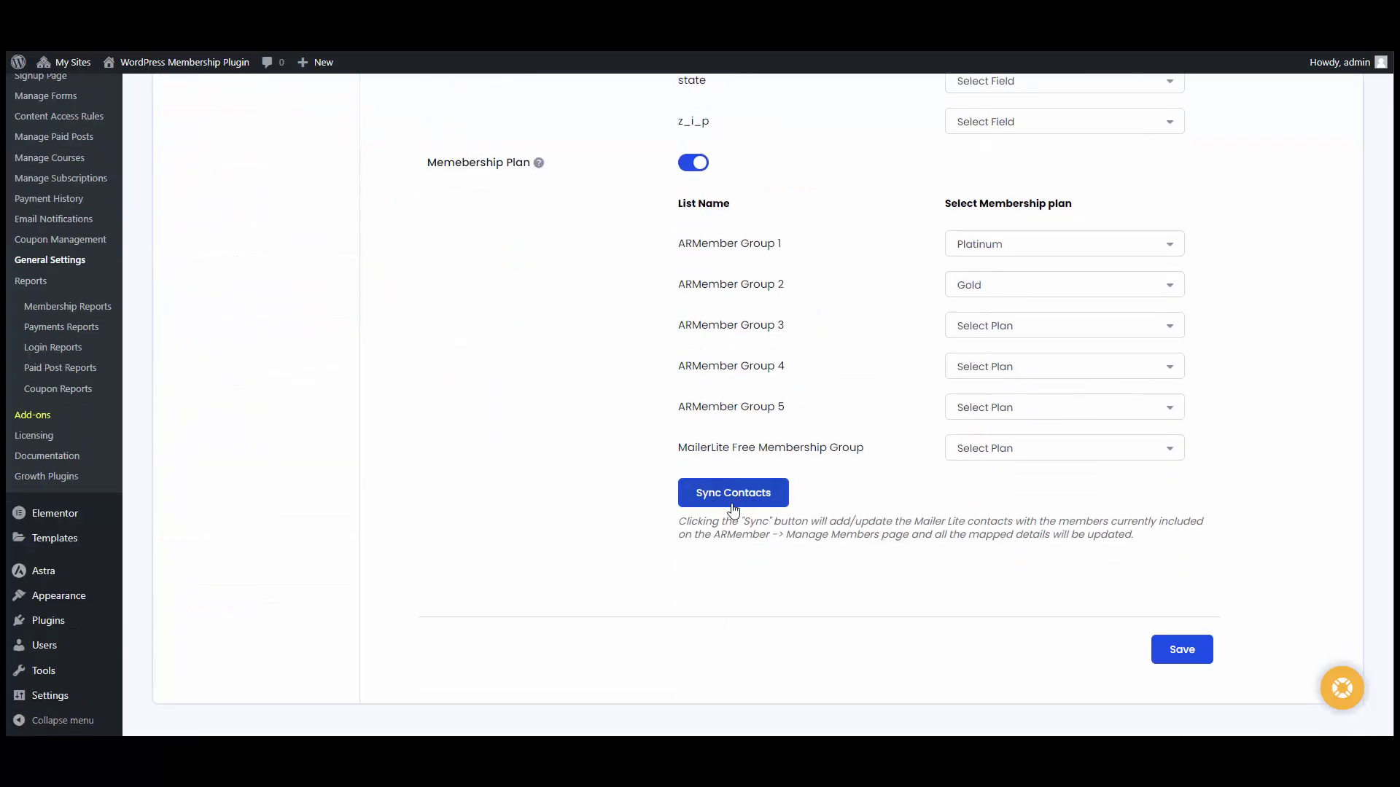
pyautogui.click(734, 508)
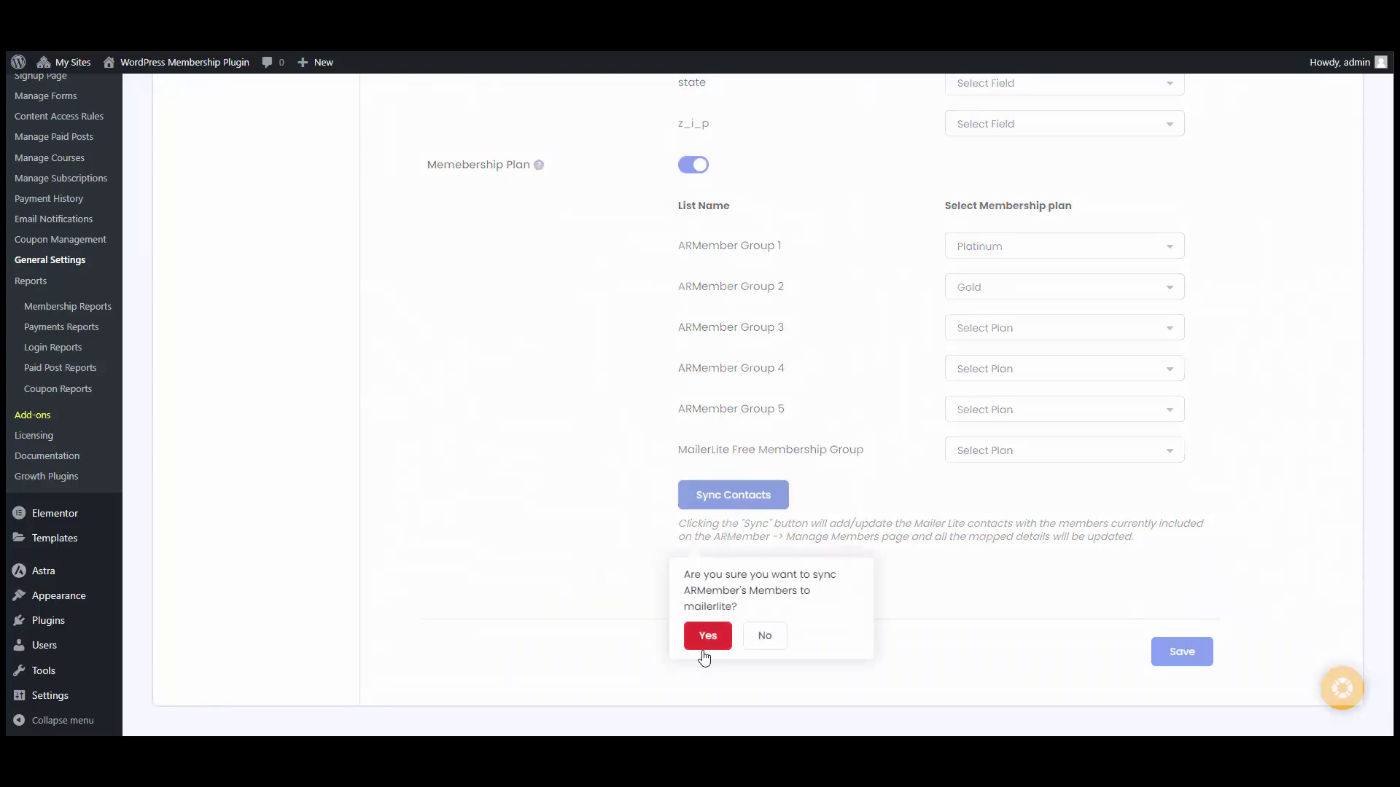
pyautogui.click(705, 640)
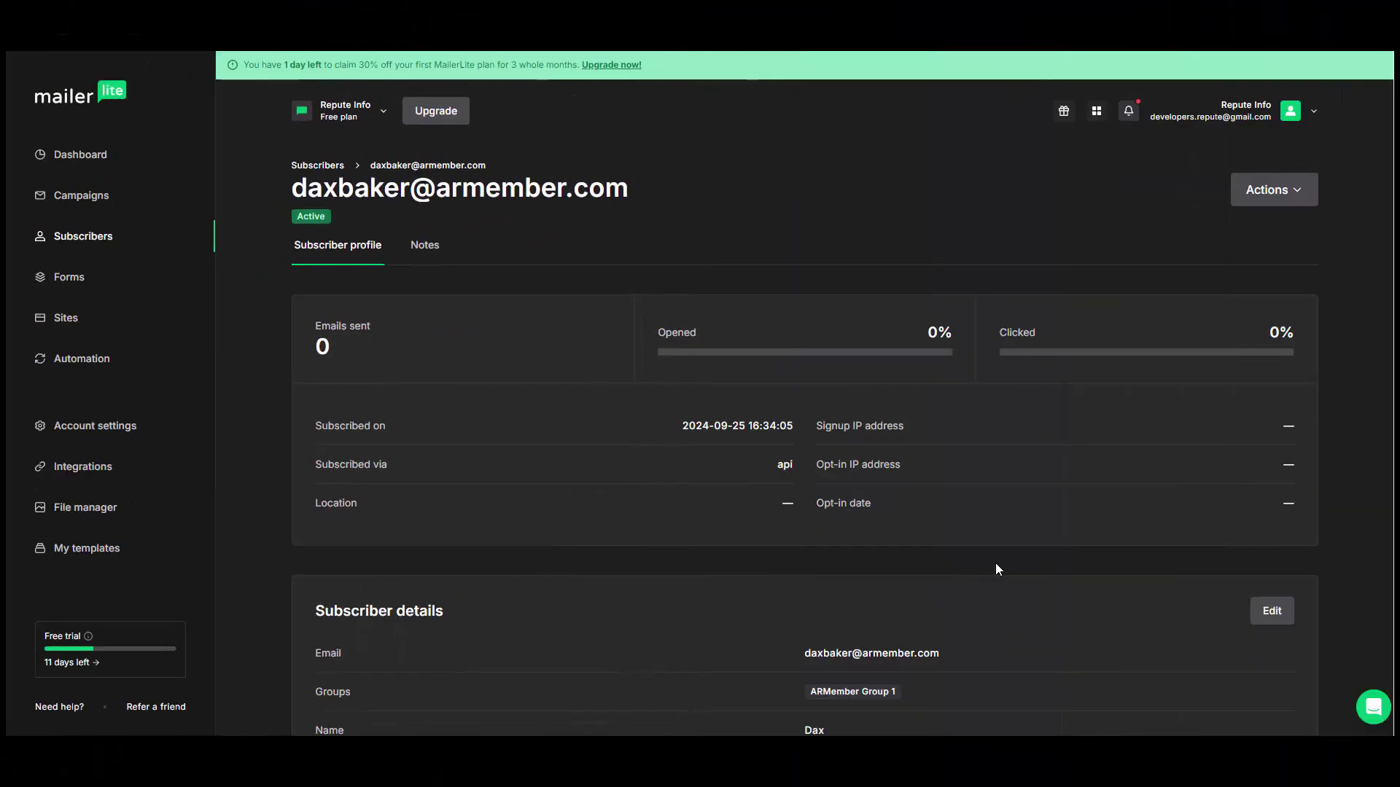
# Open MailerLite's subscribers list and look through the 247 active subscribers
pyautogui.click(120, 238)
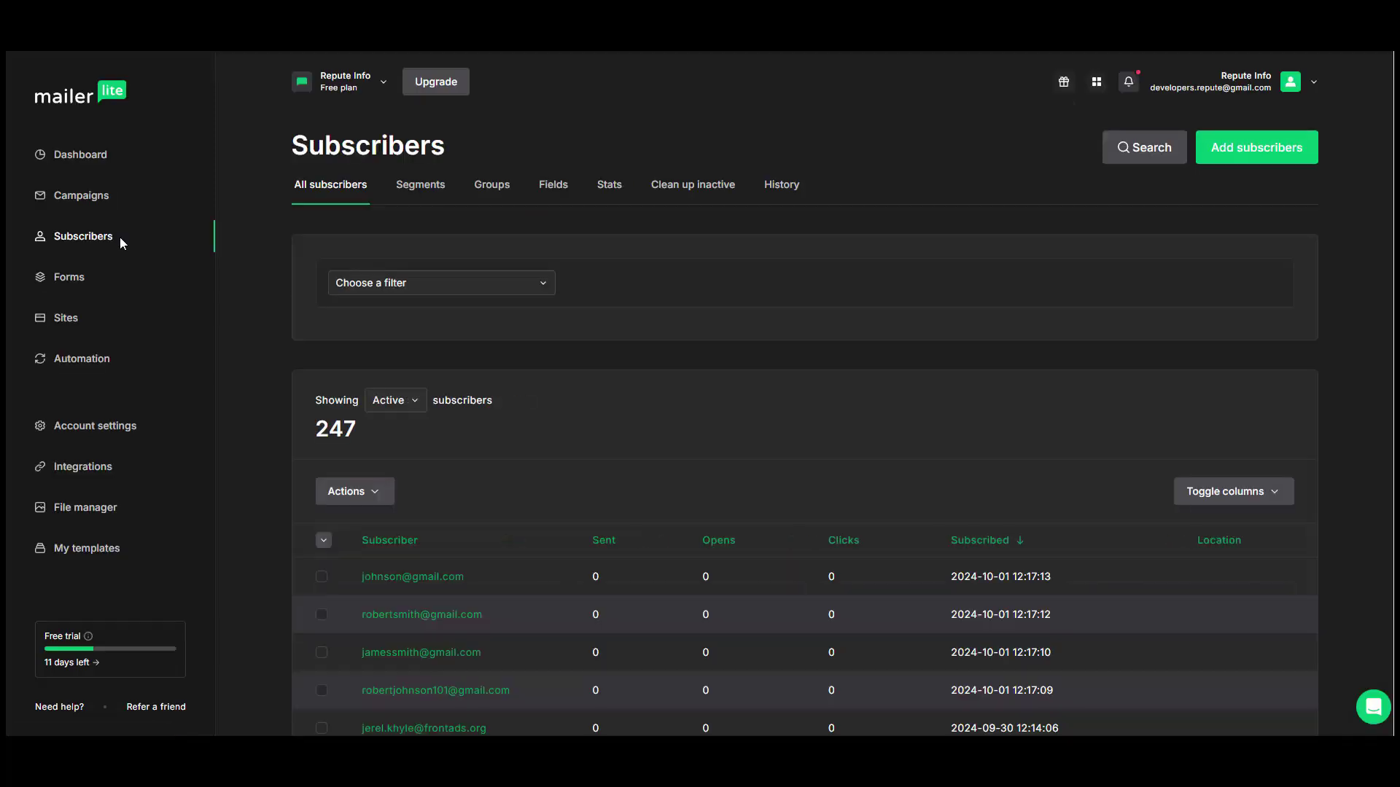
pyautogui.scroll(-4, 690, 379)
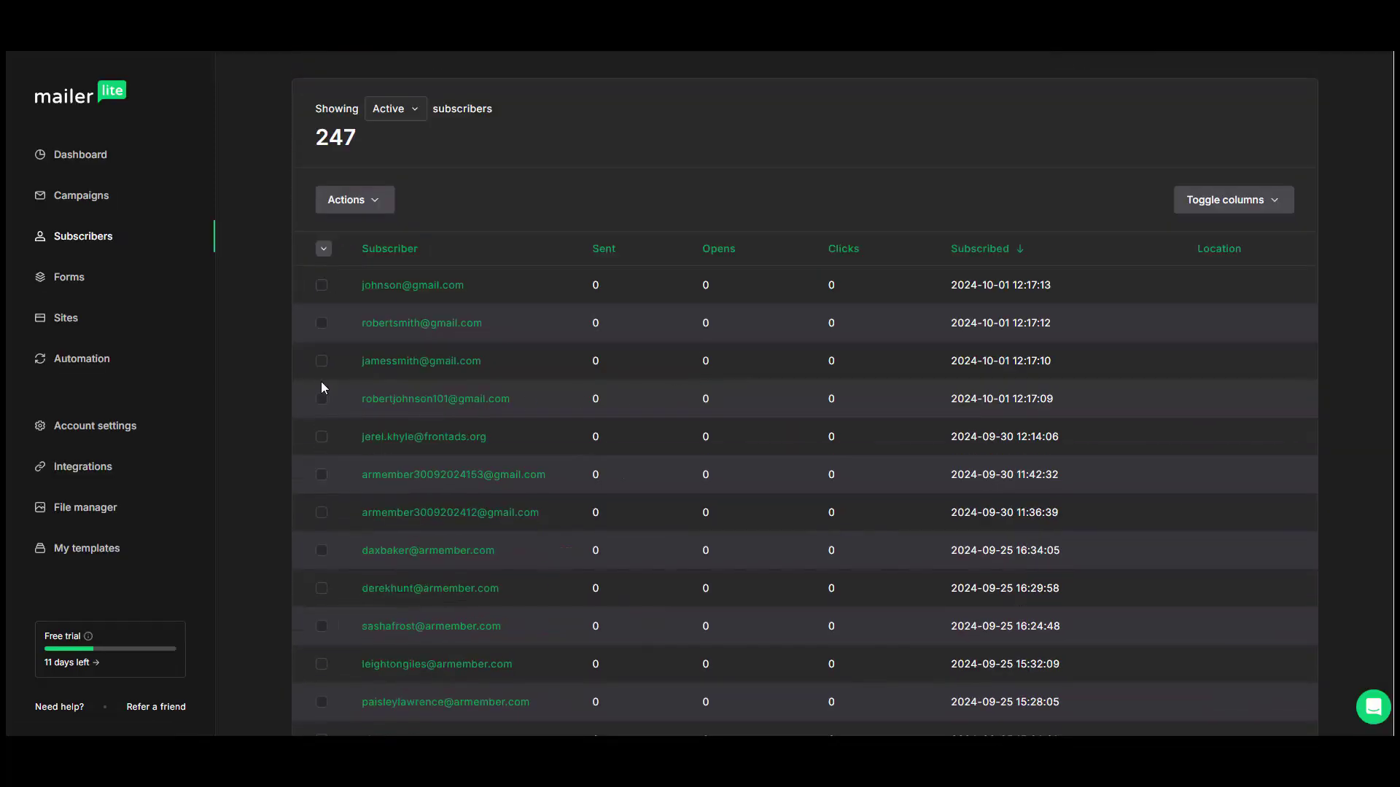
pyautogui.scroll(-7, 448, 354)
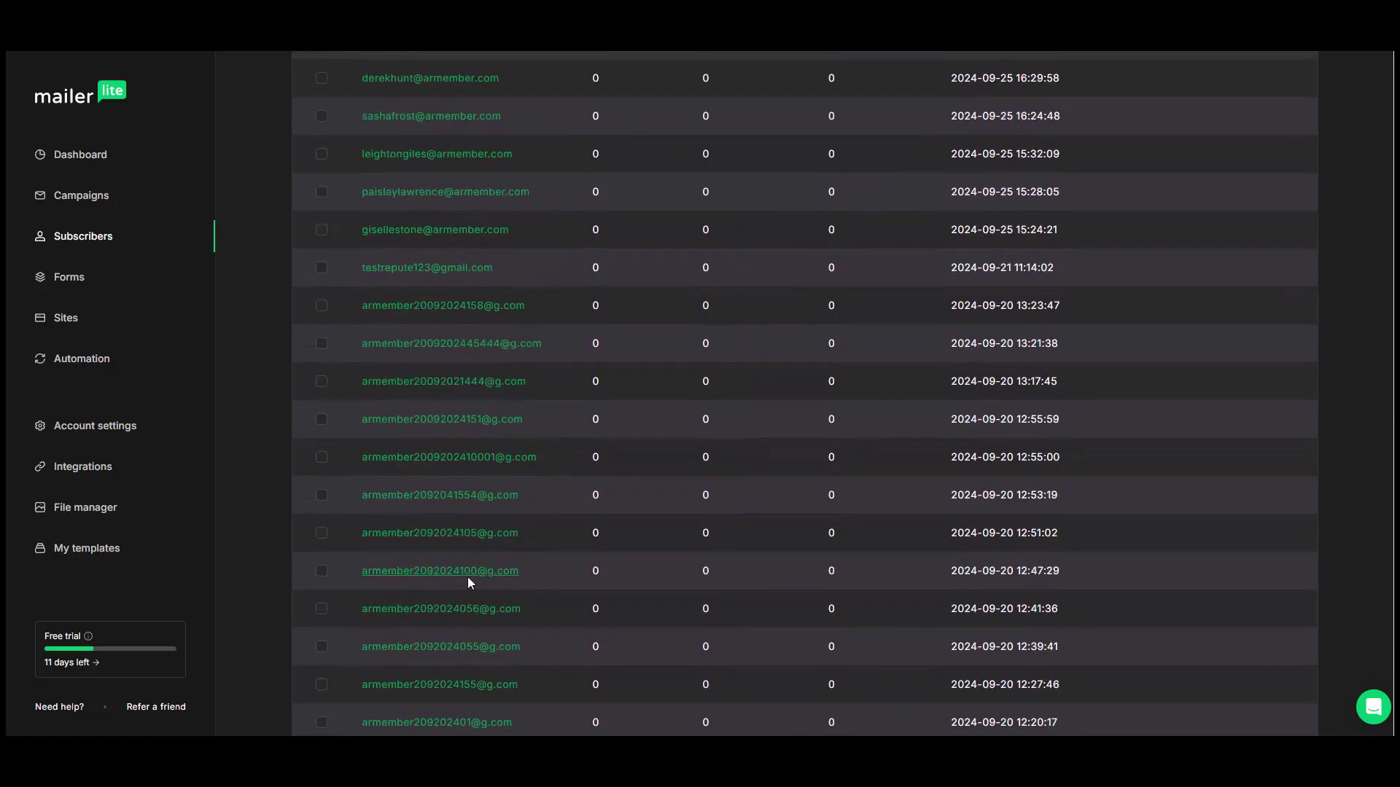
pyautogui.scroll(4, 467, 576)
pyautogui.scroll(7, 512, 582)
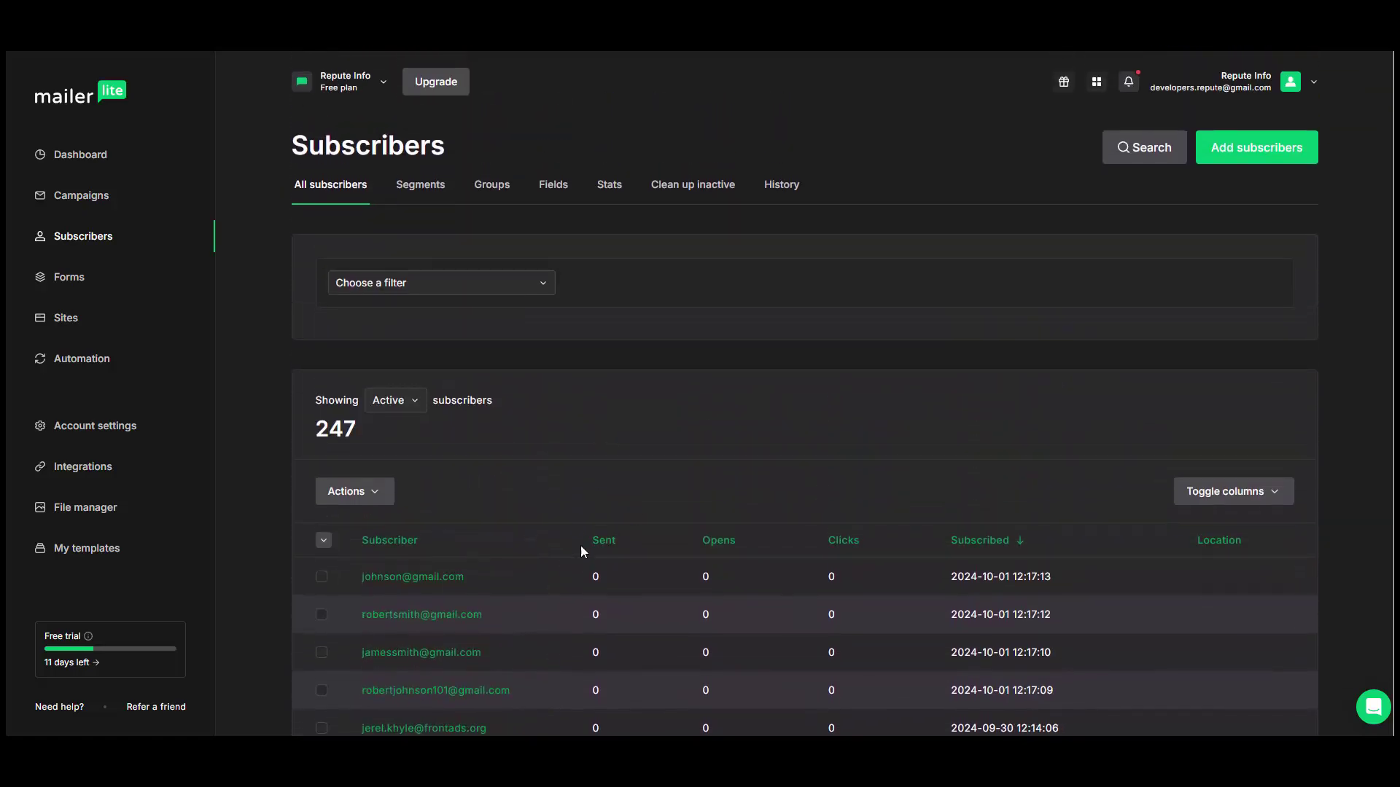
pyautogui.scroll(-3, 584, 548)
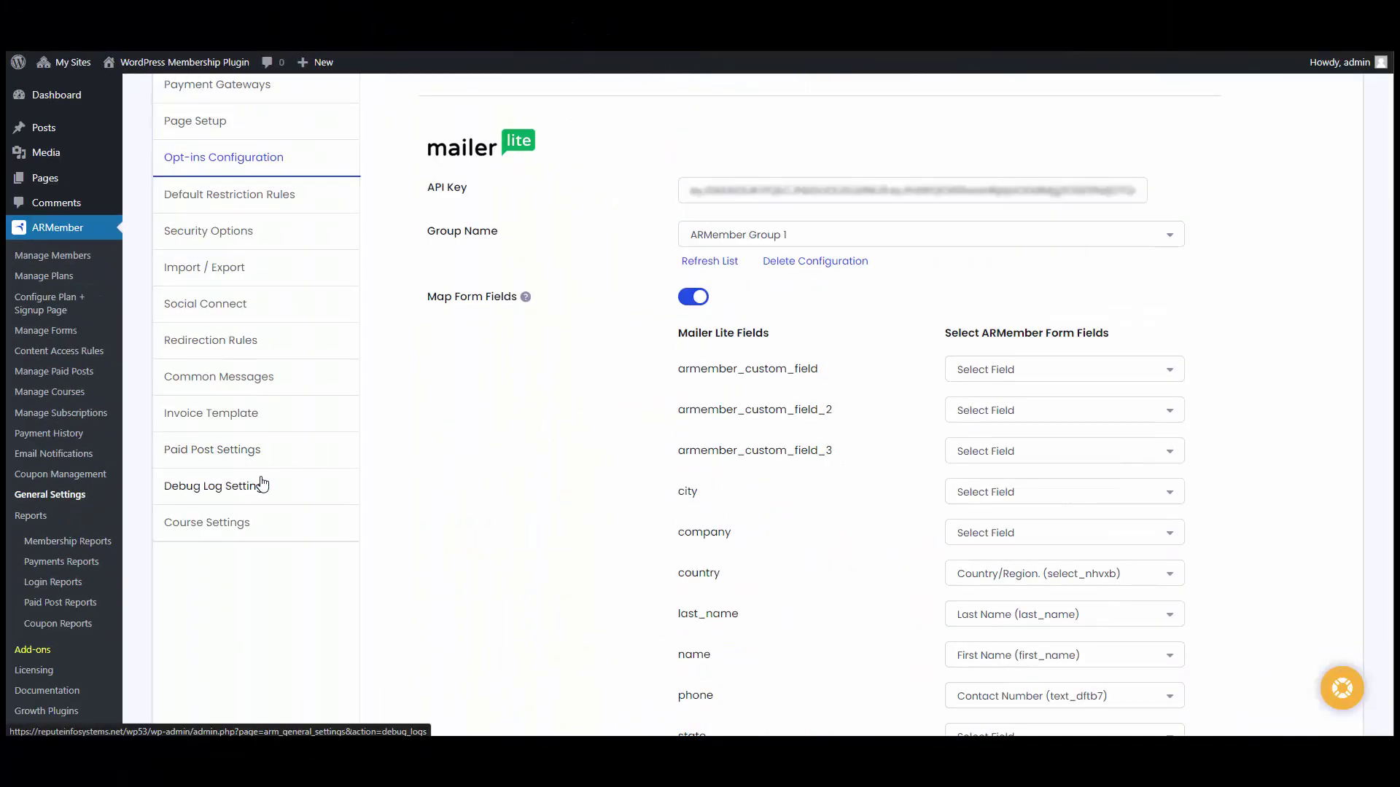
# Open Debug Log Settings and review the Opt-ins log entries
pyautogui.click(262, 484)
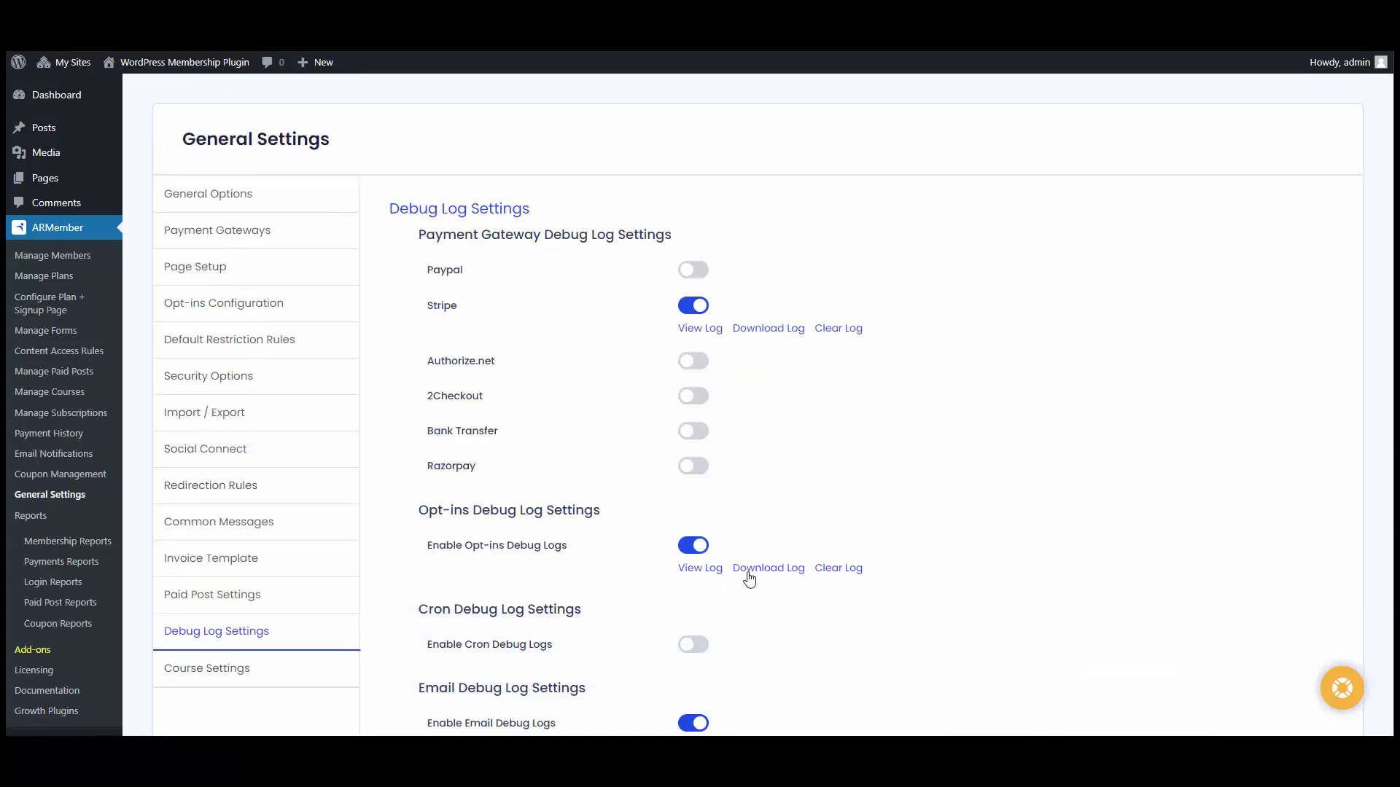
pyautogui.click(697, 573)
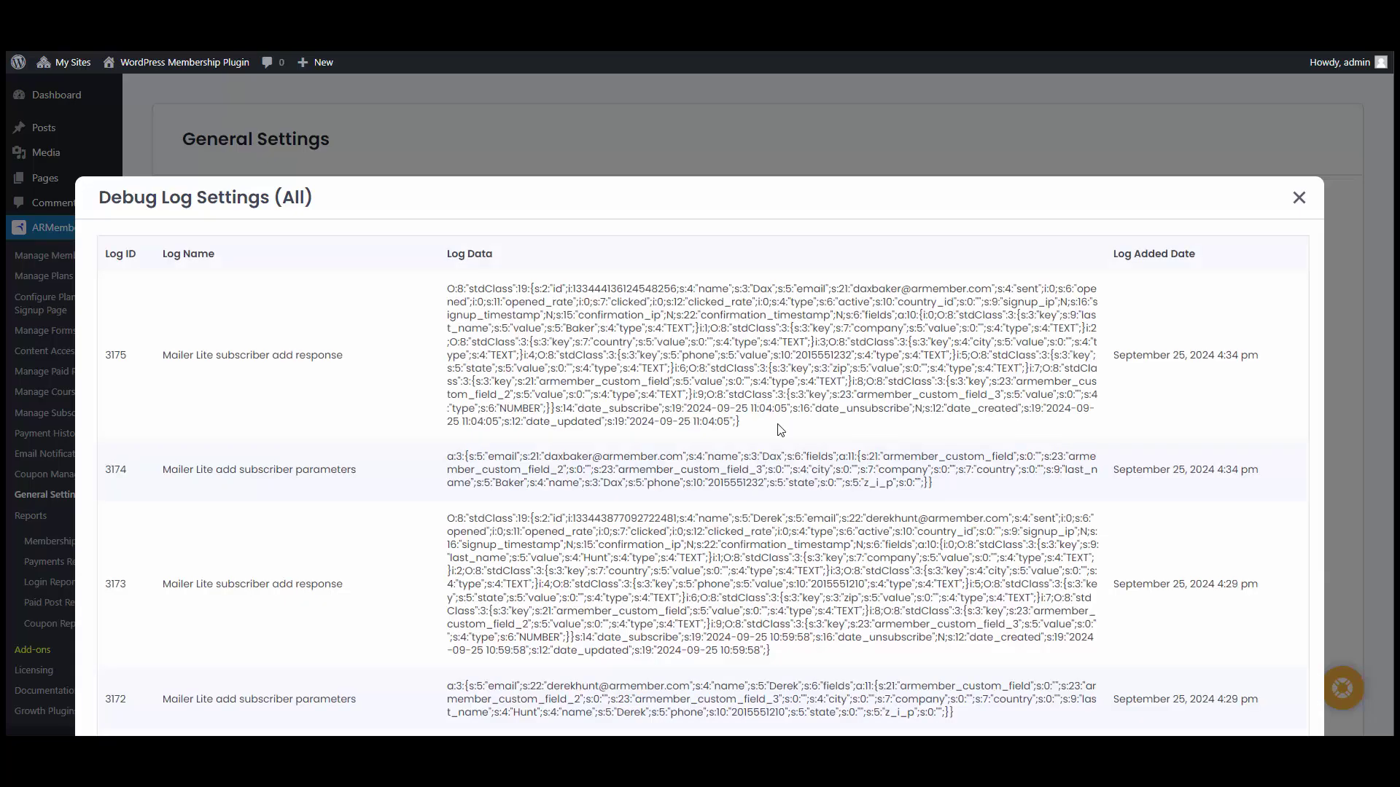
pyautogui.click(1299, 202)
# Look at the Opt-ins log download durations and Clear Log, cancelling both
pyautogui.click(768, 569)
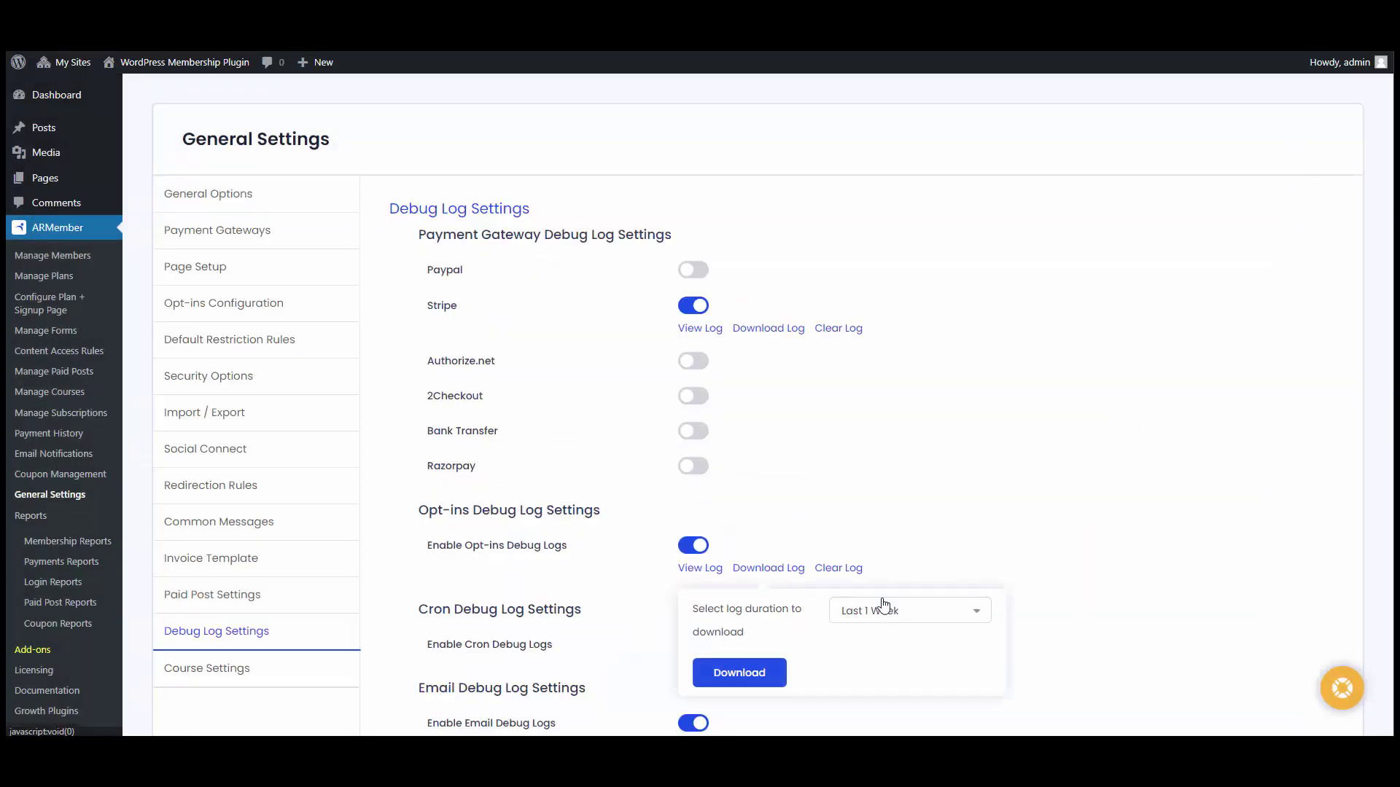
pyautogui.click(883, 610)
pyautogui.scroll(-1, 875, 695)
pyautogui.scroll(1, 878, 696)
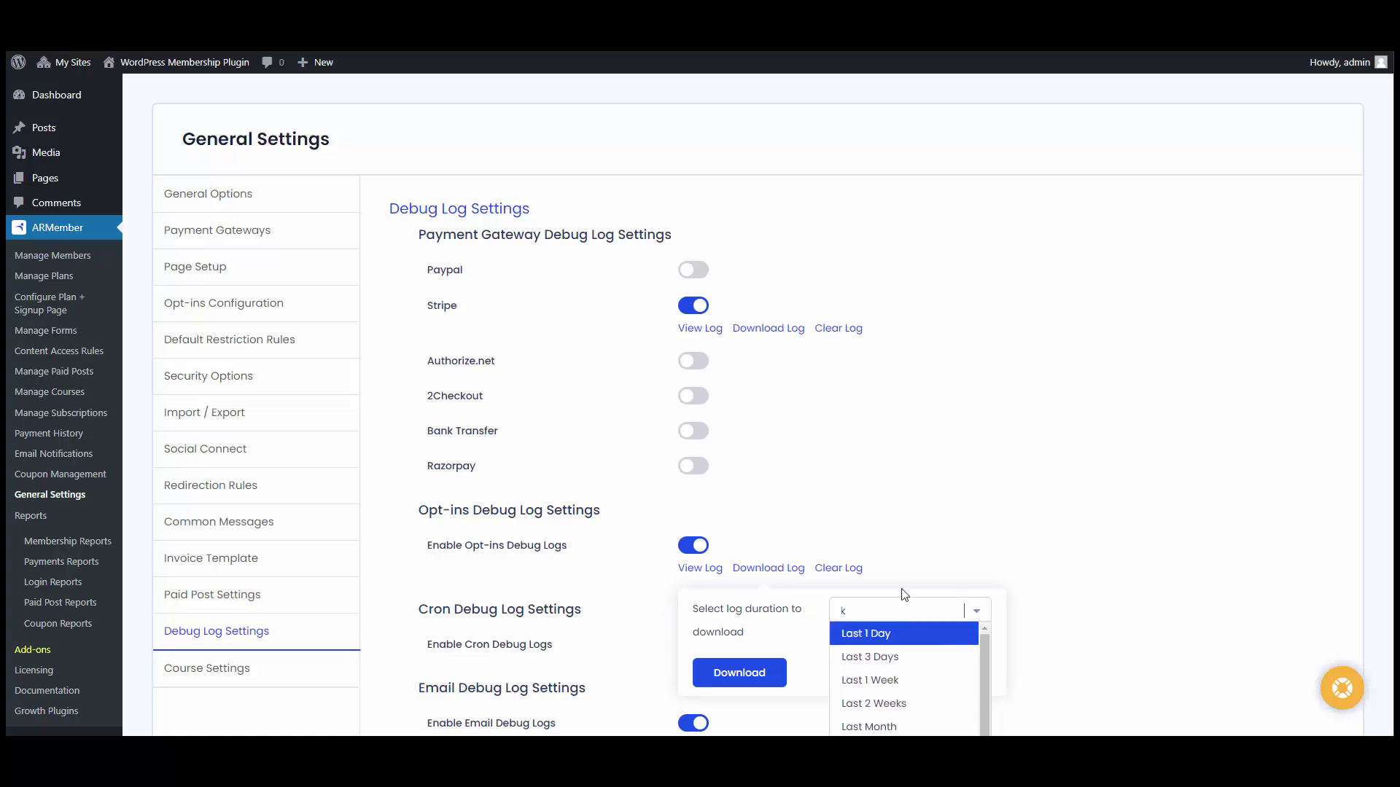
pyautogui.click(908, 552)
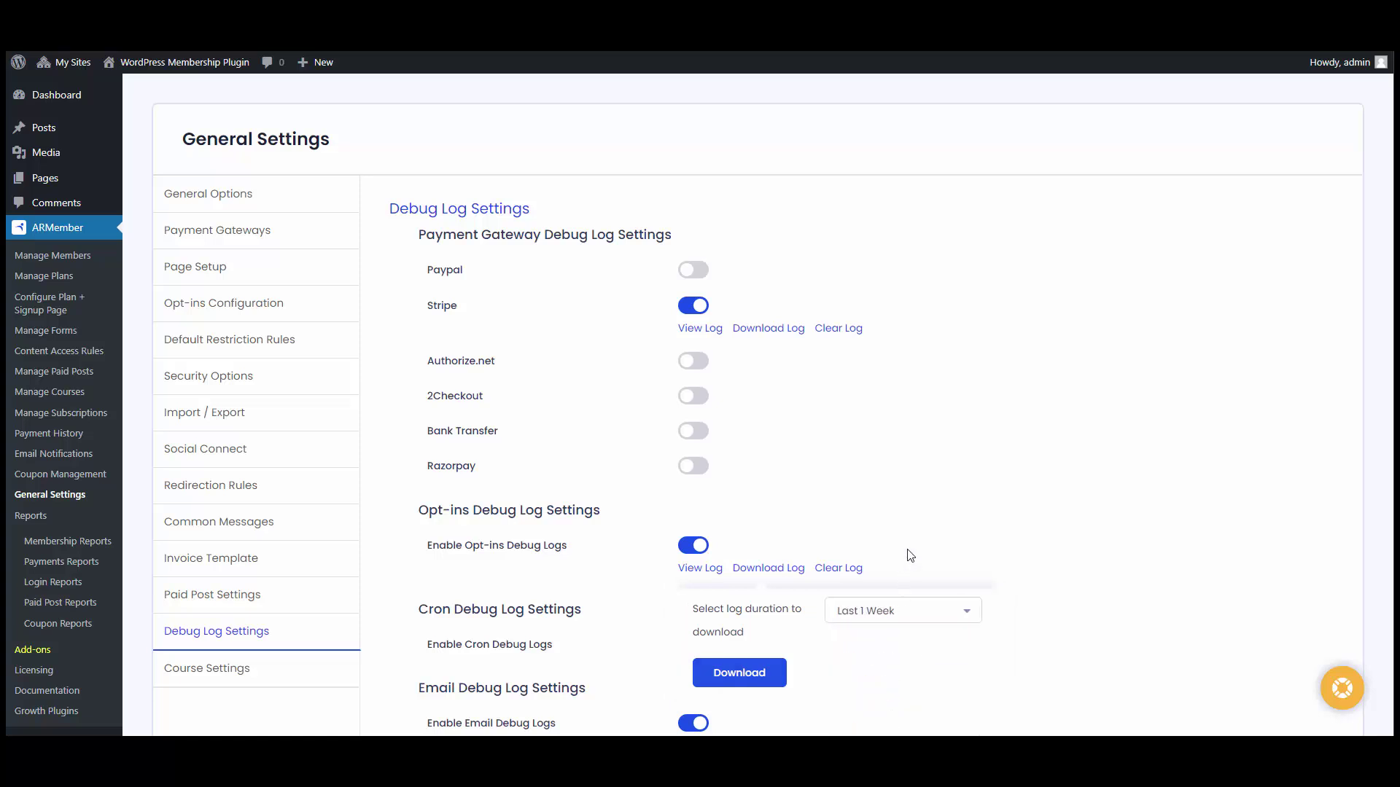
pyautogui.click(839, 569)
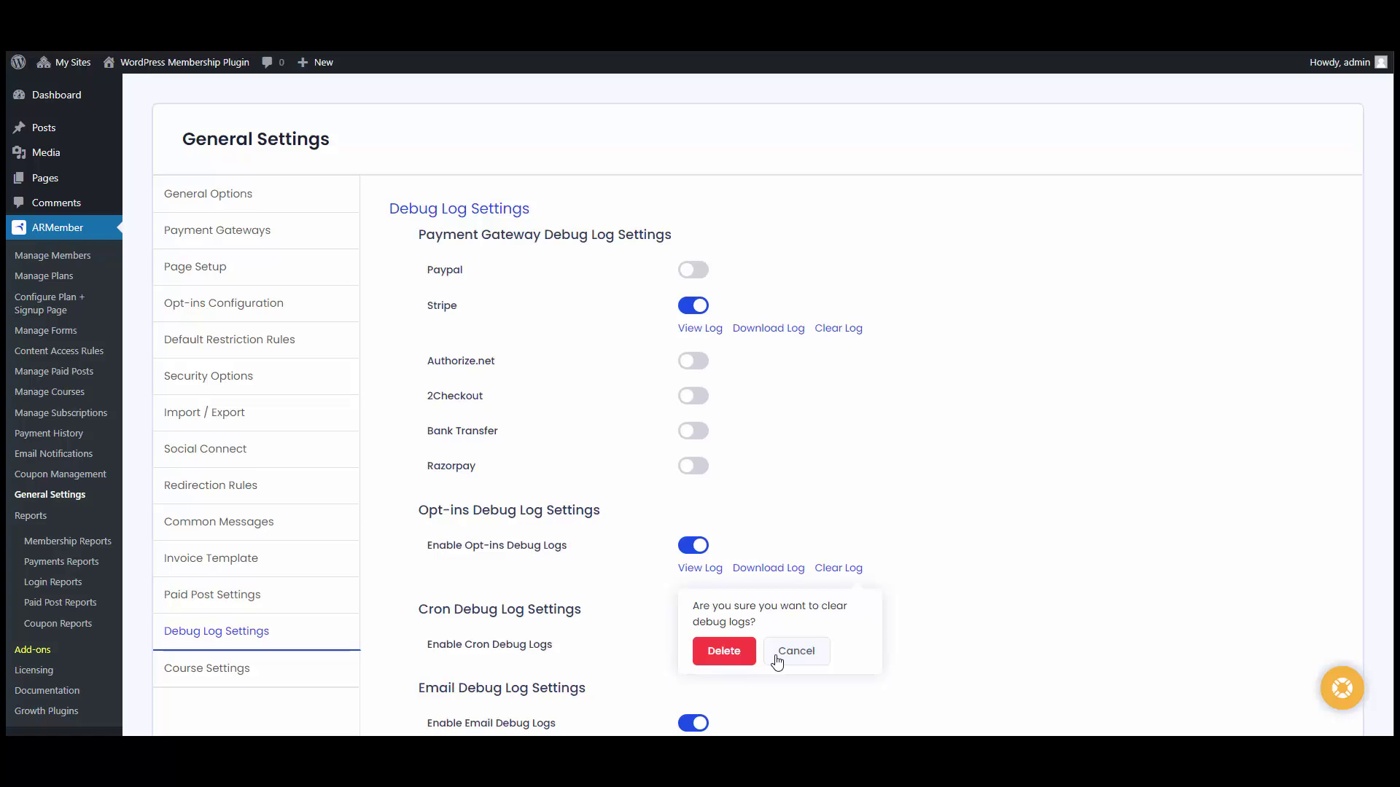
pyautogui.click(775, 656)
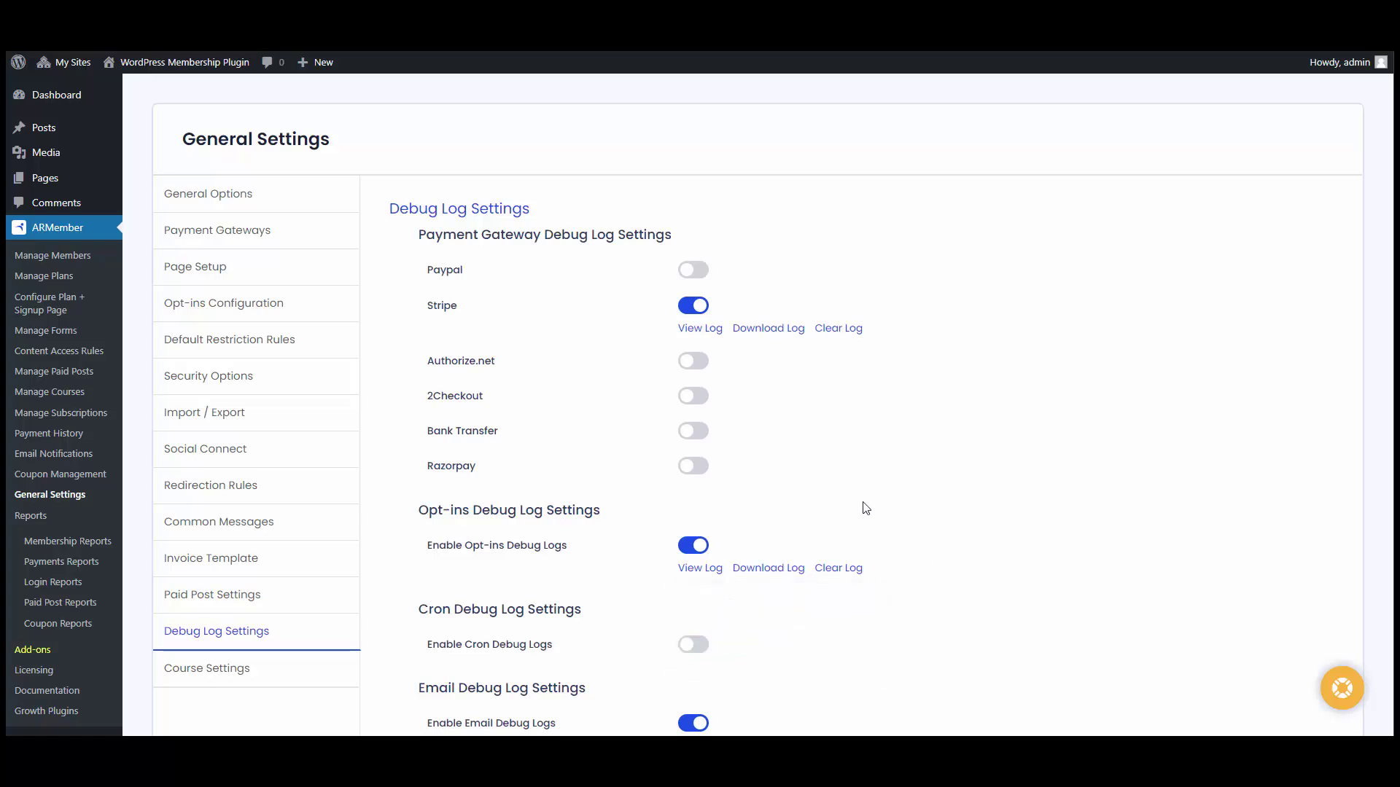